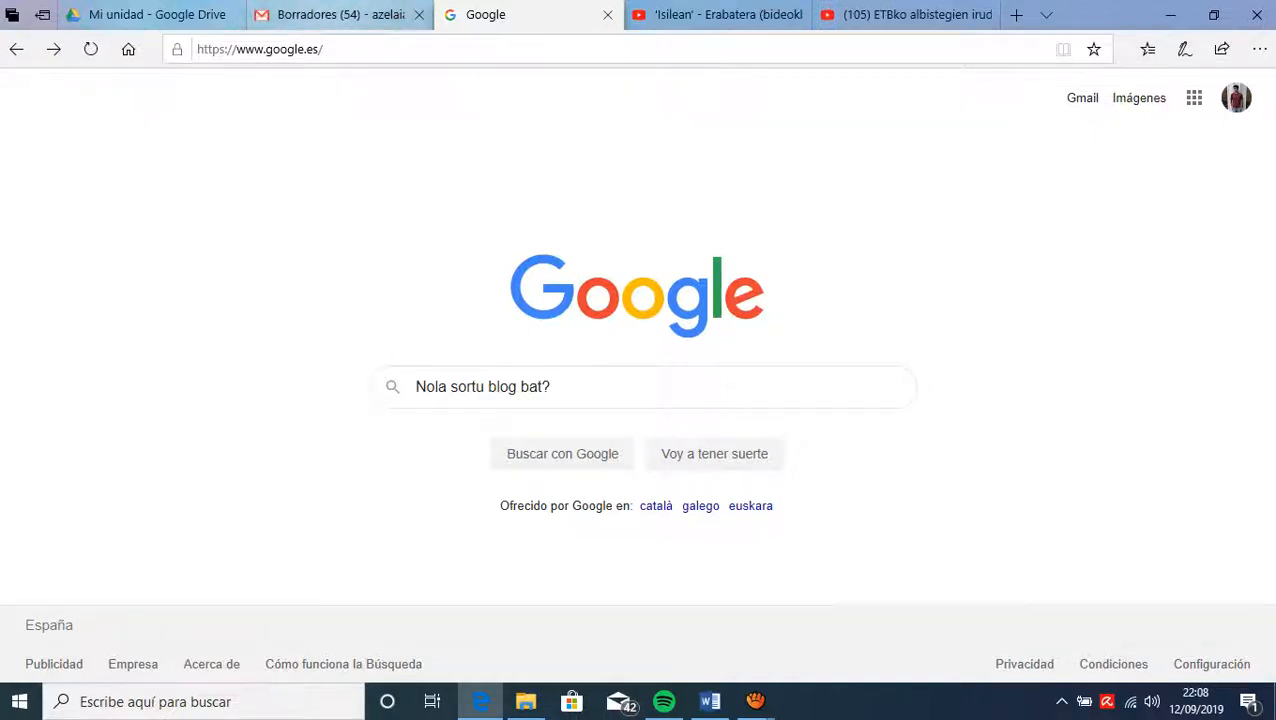
- Check which account is signed in to Gmail and return to the Google search page
click(340, 14)
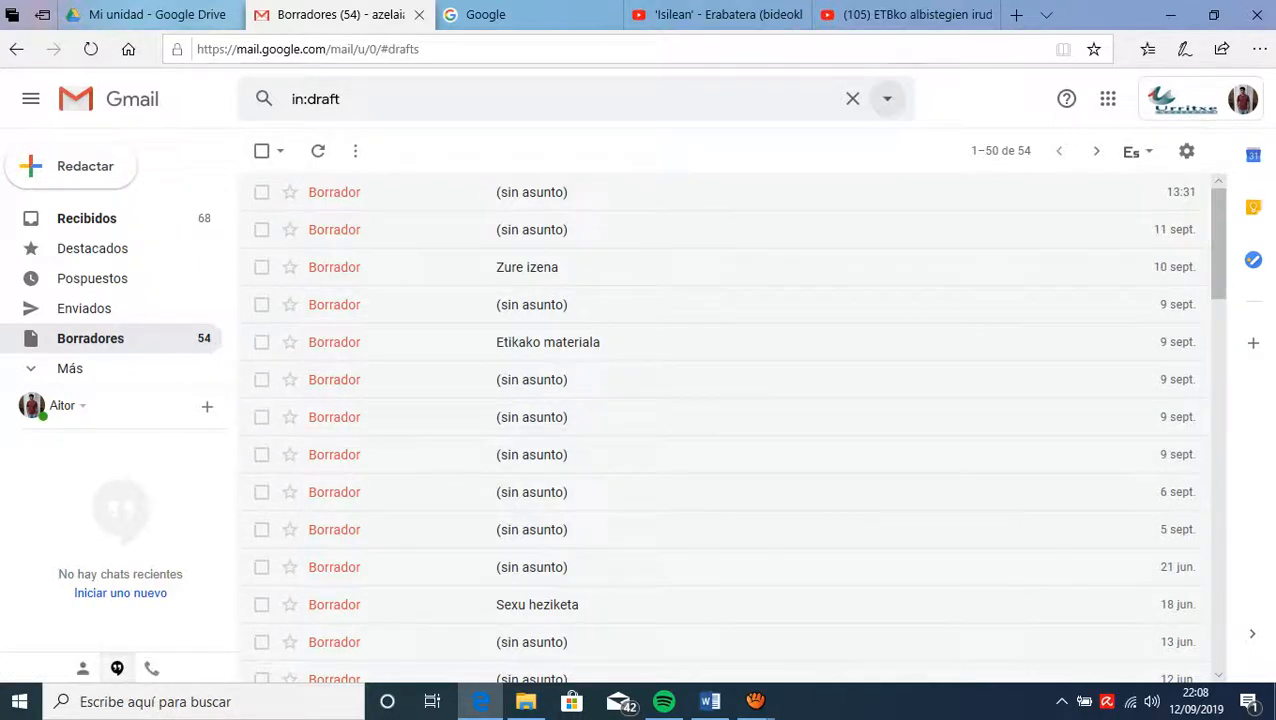
click(1242, 99)
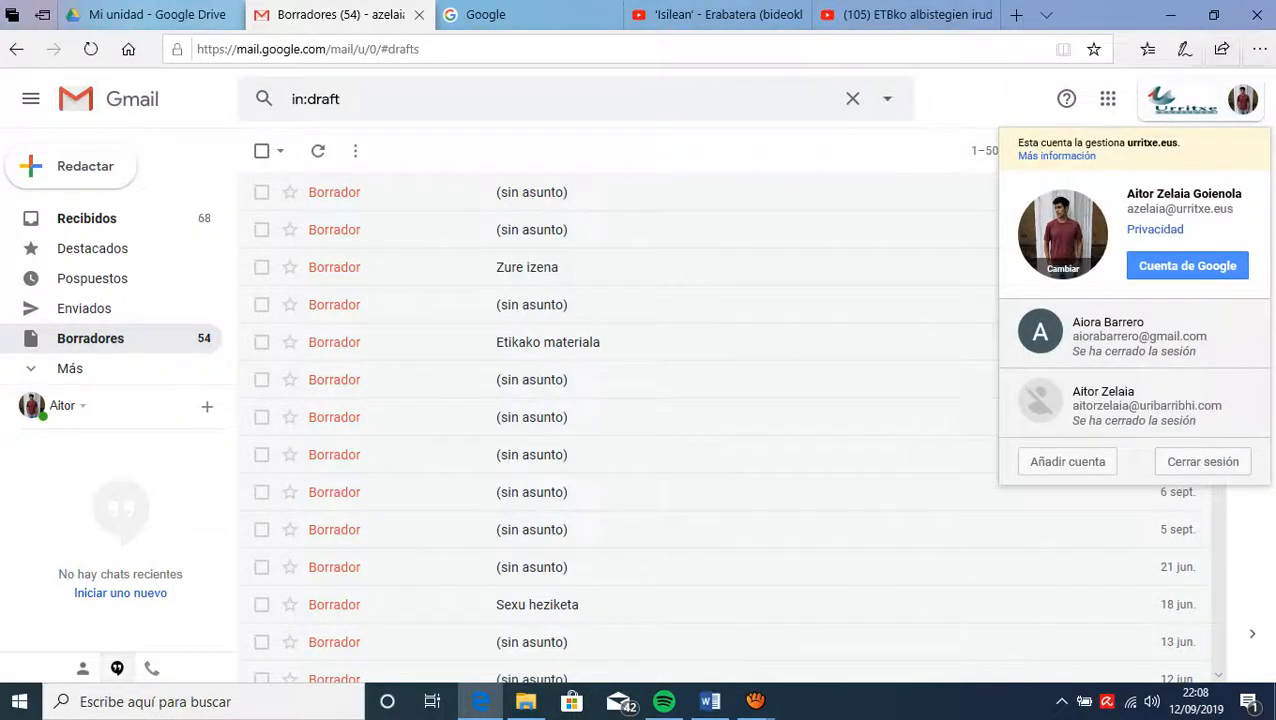
click(485, 14)
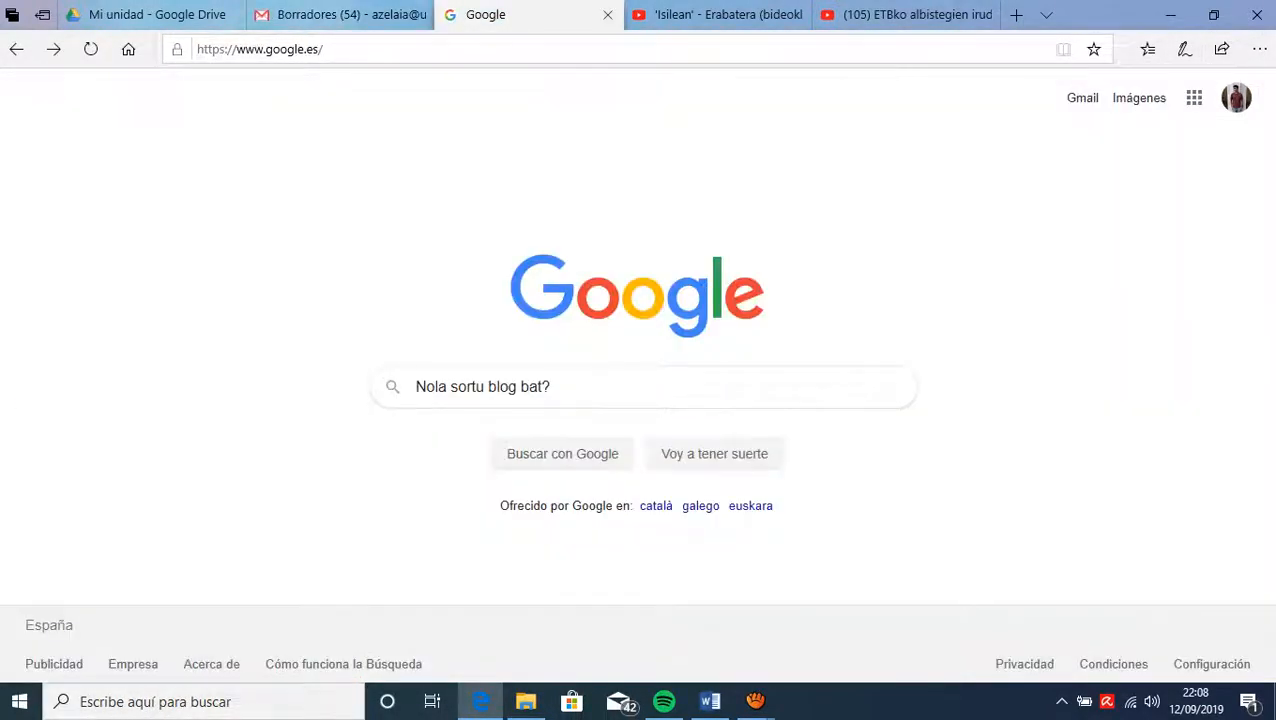
- Search Google for "blogger" and open the Blogger.com site
drag(553, 387, 413, 387)
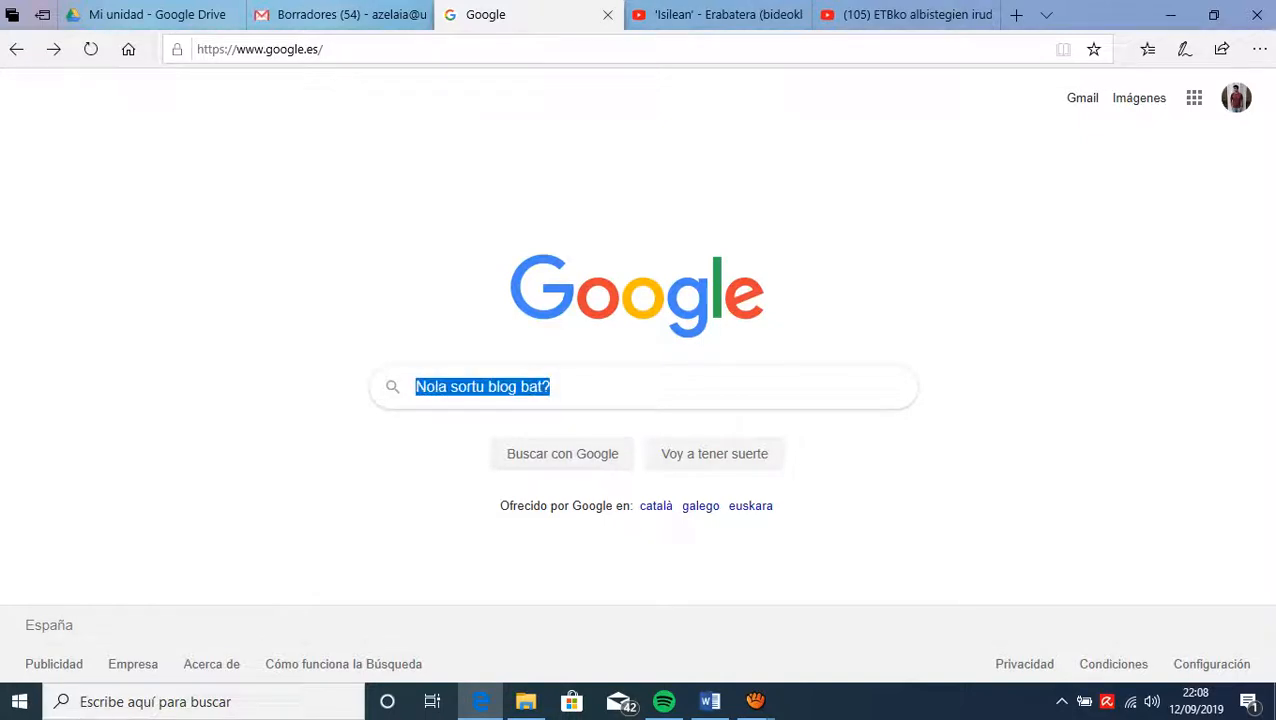
text(blogger)
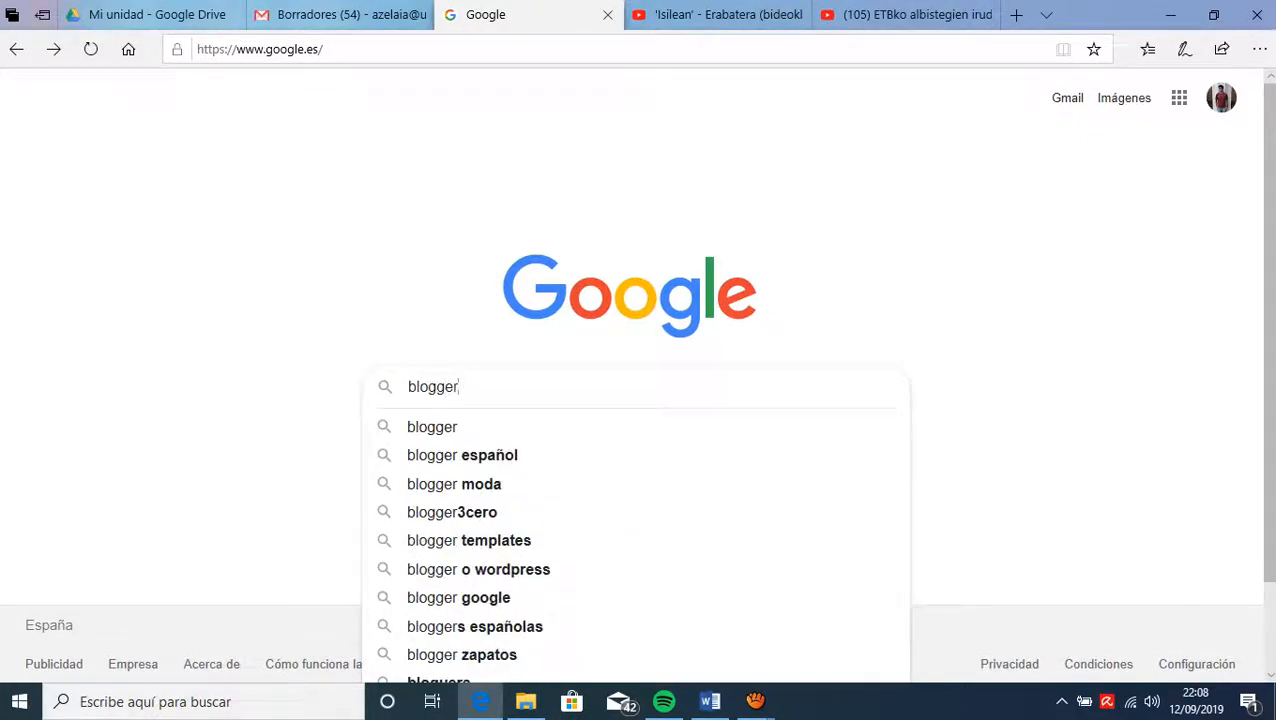
key(Return)
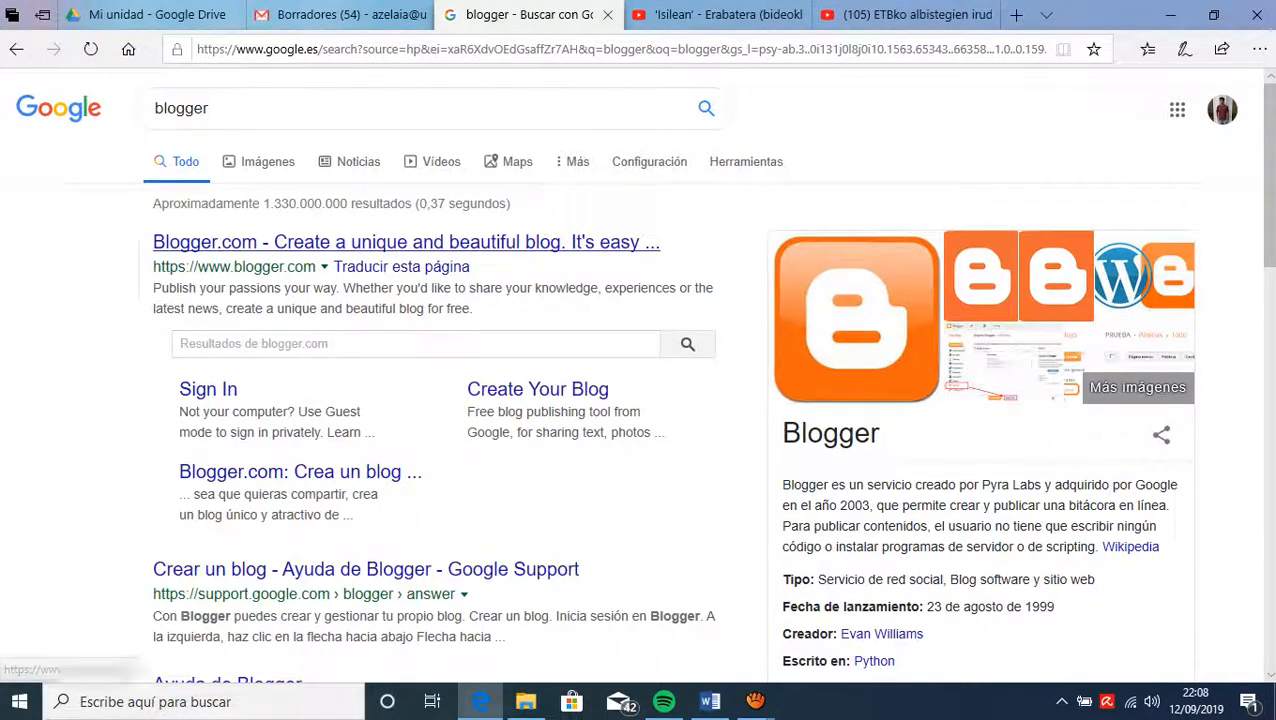
click(400, 242)
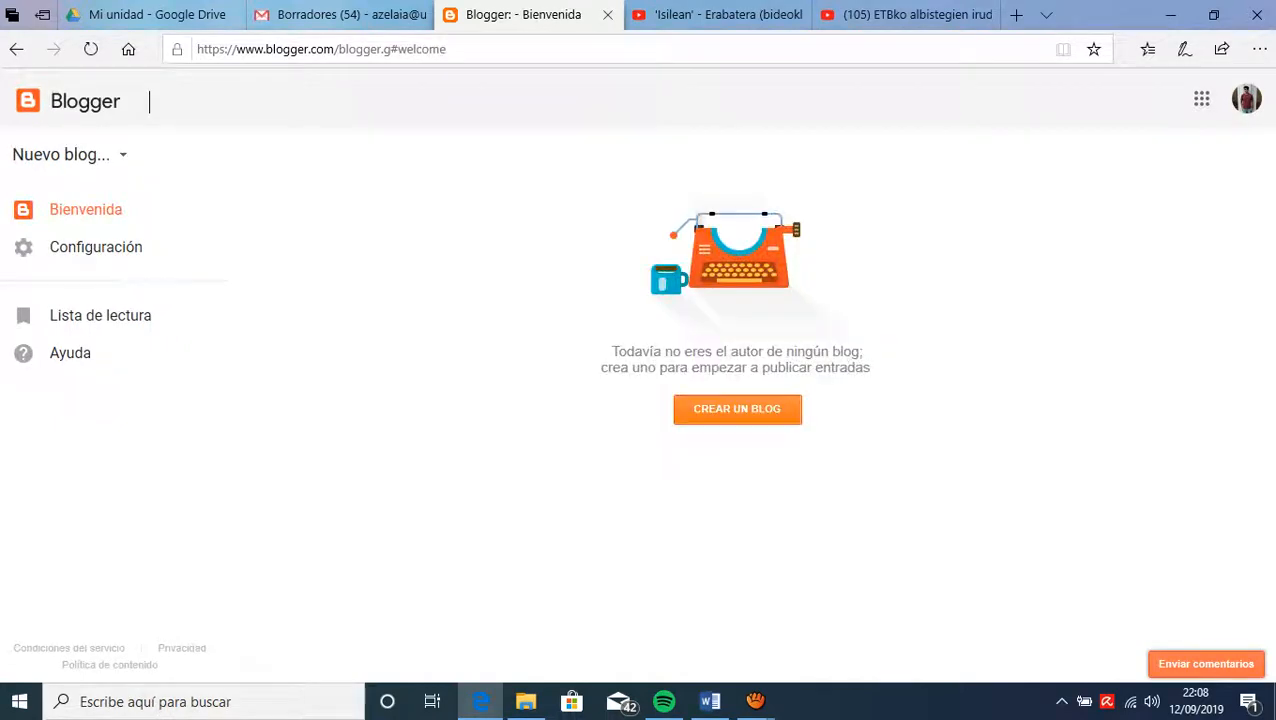
- Create a blog titled "Prentsa tailerra" at Prentsatailerraurritxebhi.blogspot.com, declining the Google Domains offer
click(737, 409)
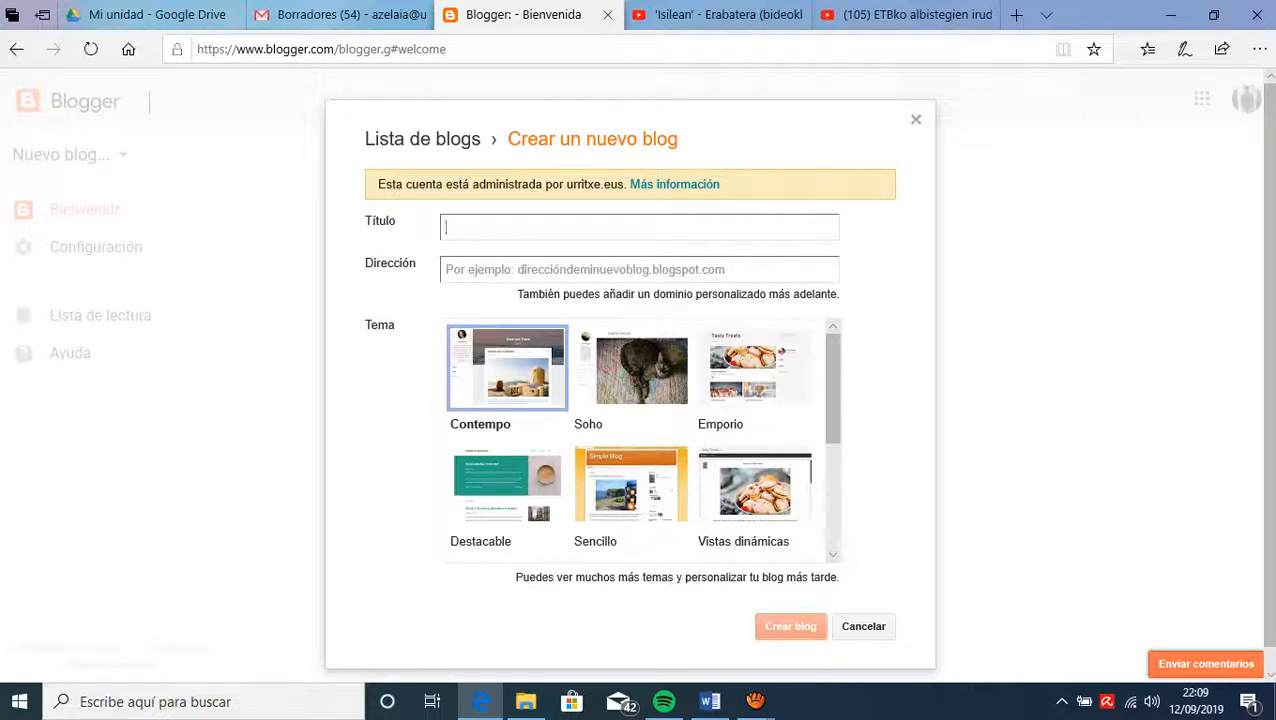
text(Prentsa tailerra)
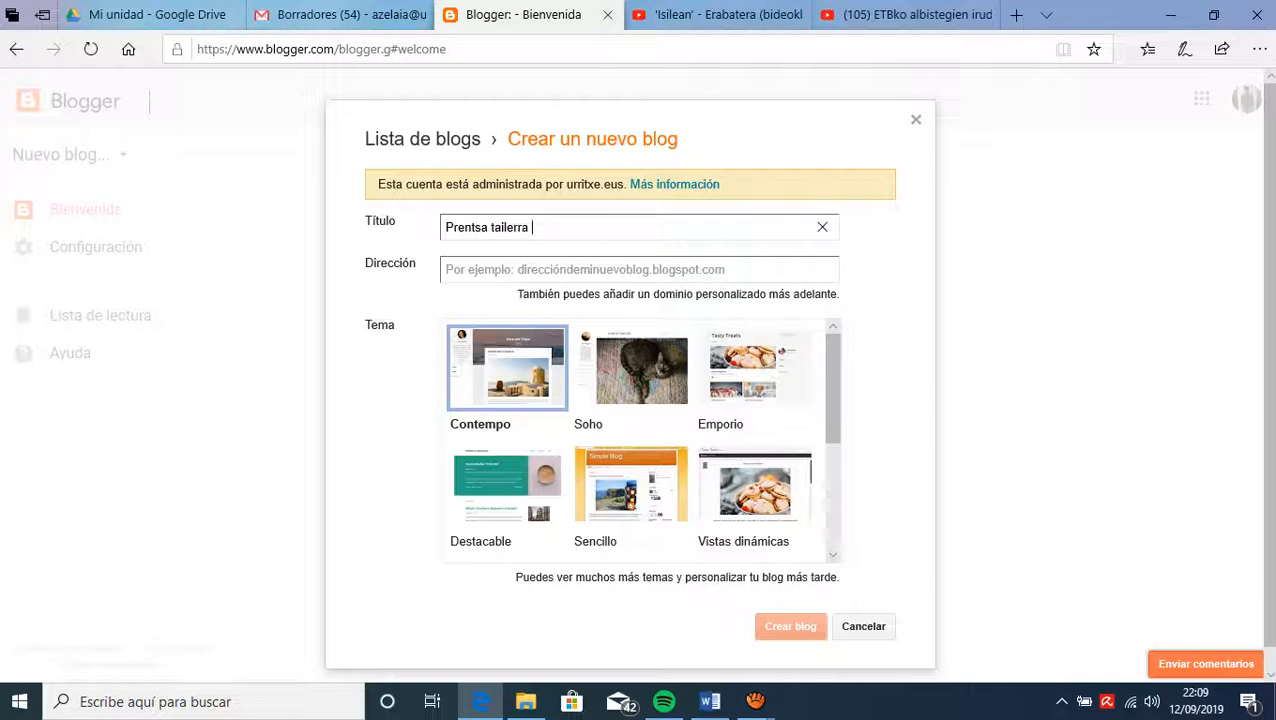
click(447, 270)
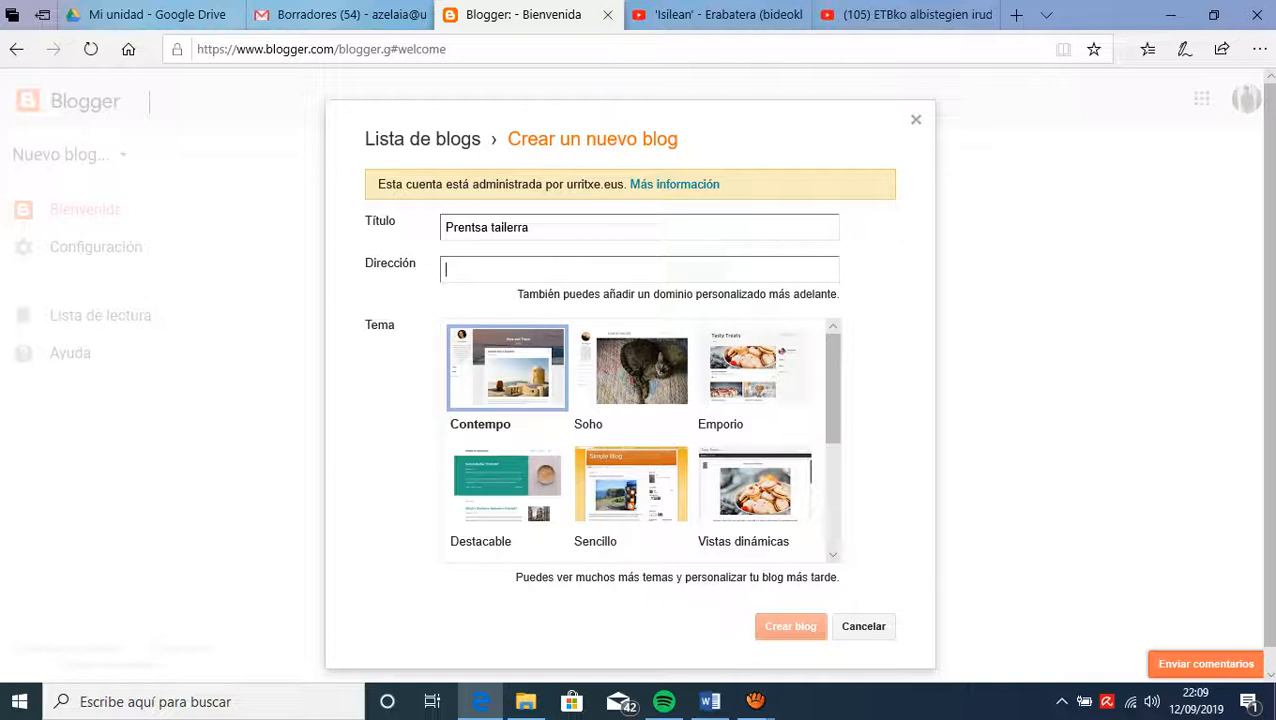
text(Prentsata)
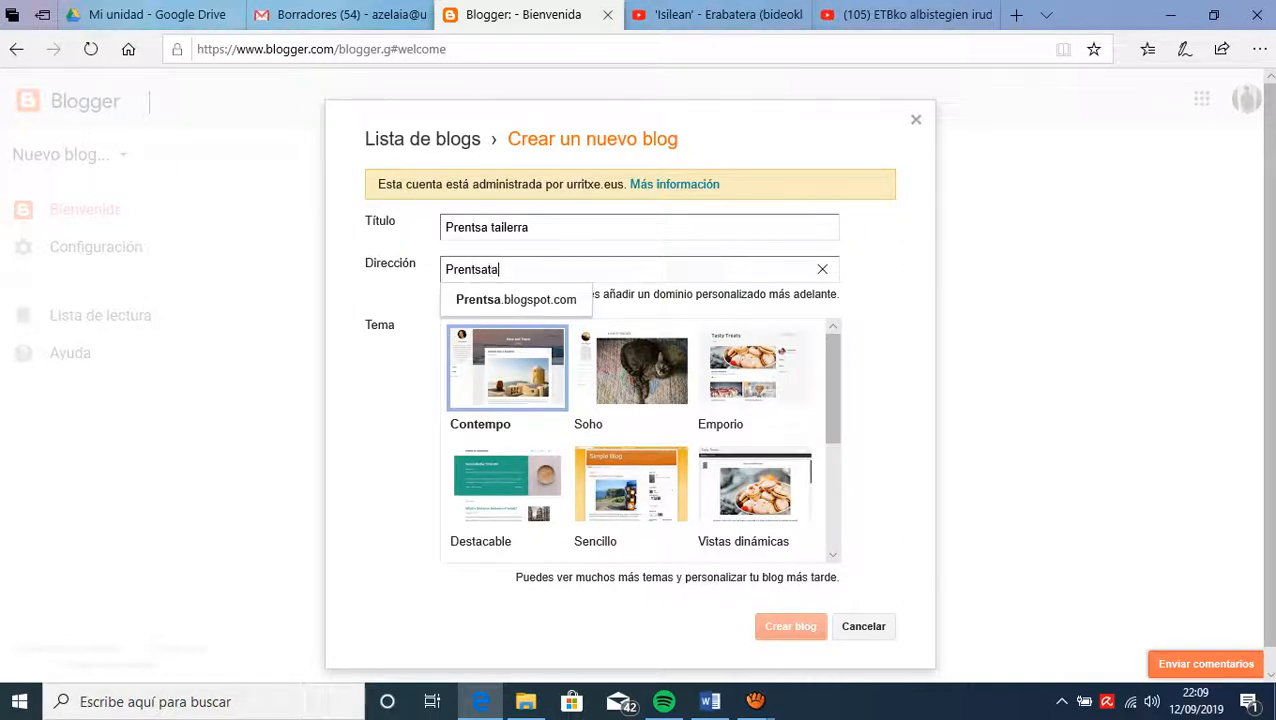
text(ilerraurri)
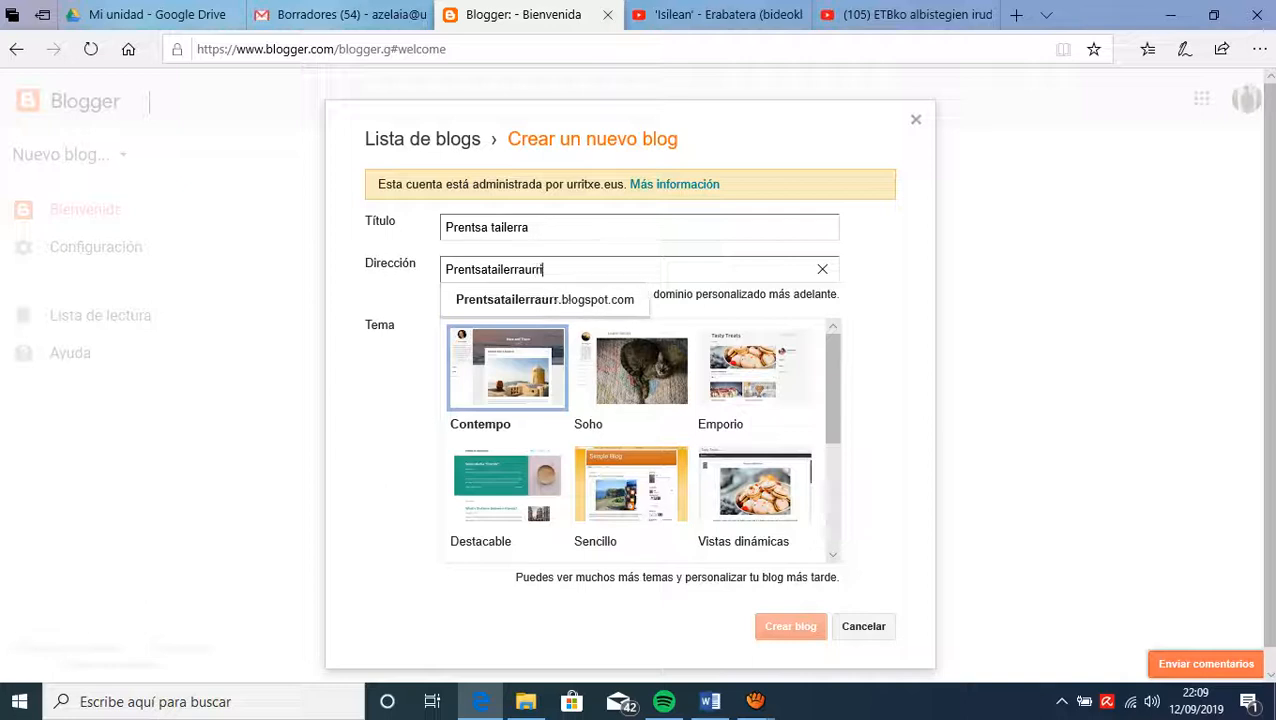
text(txebhi)
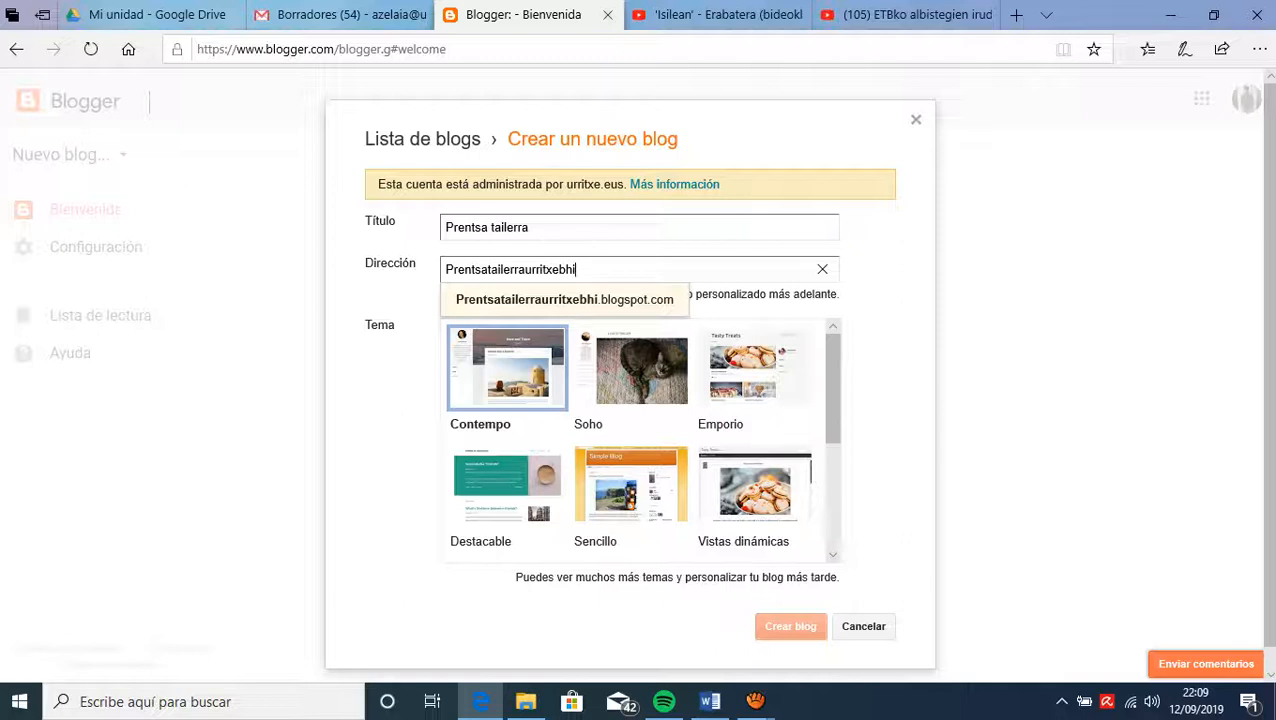
key(Return)
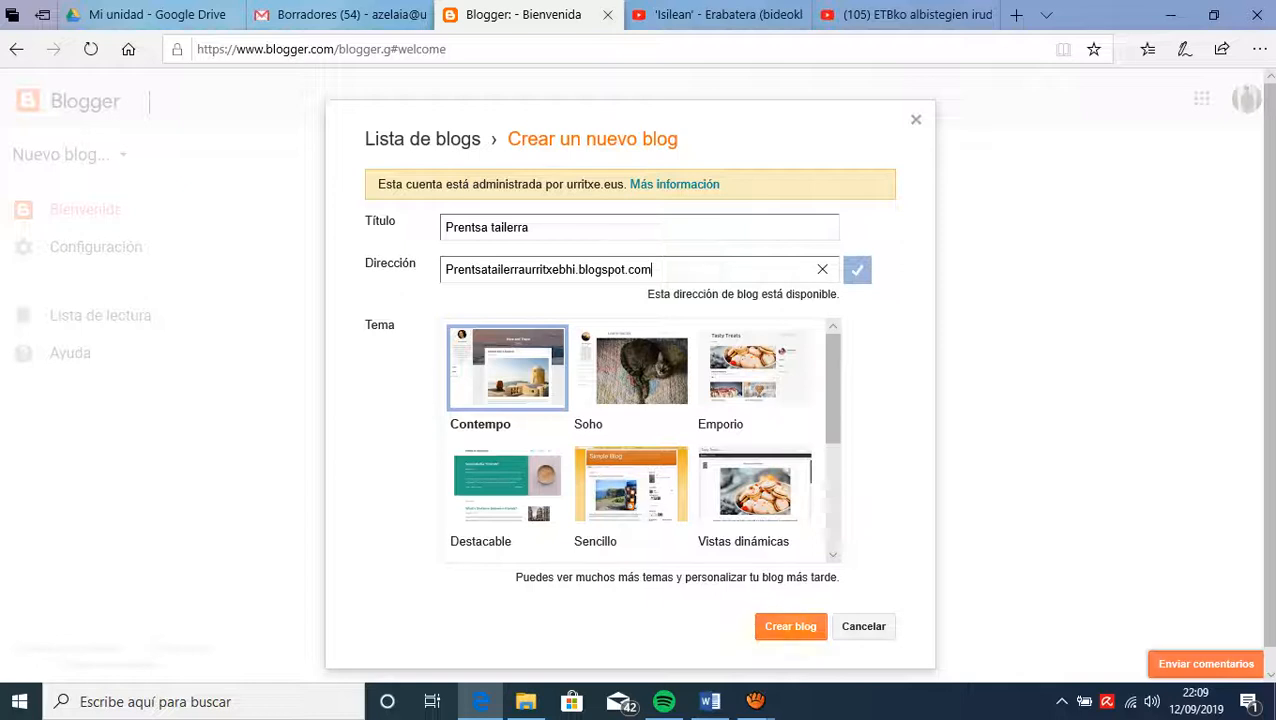
click(790, 626)
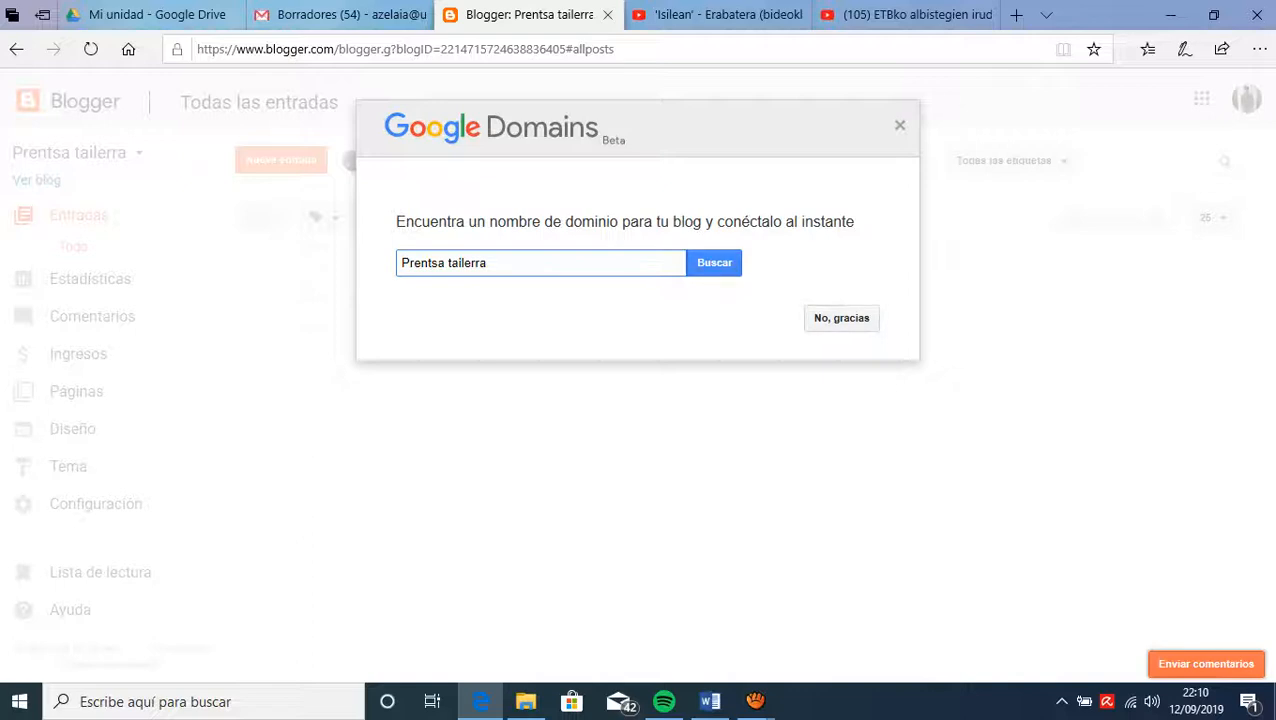
click(841, 318)
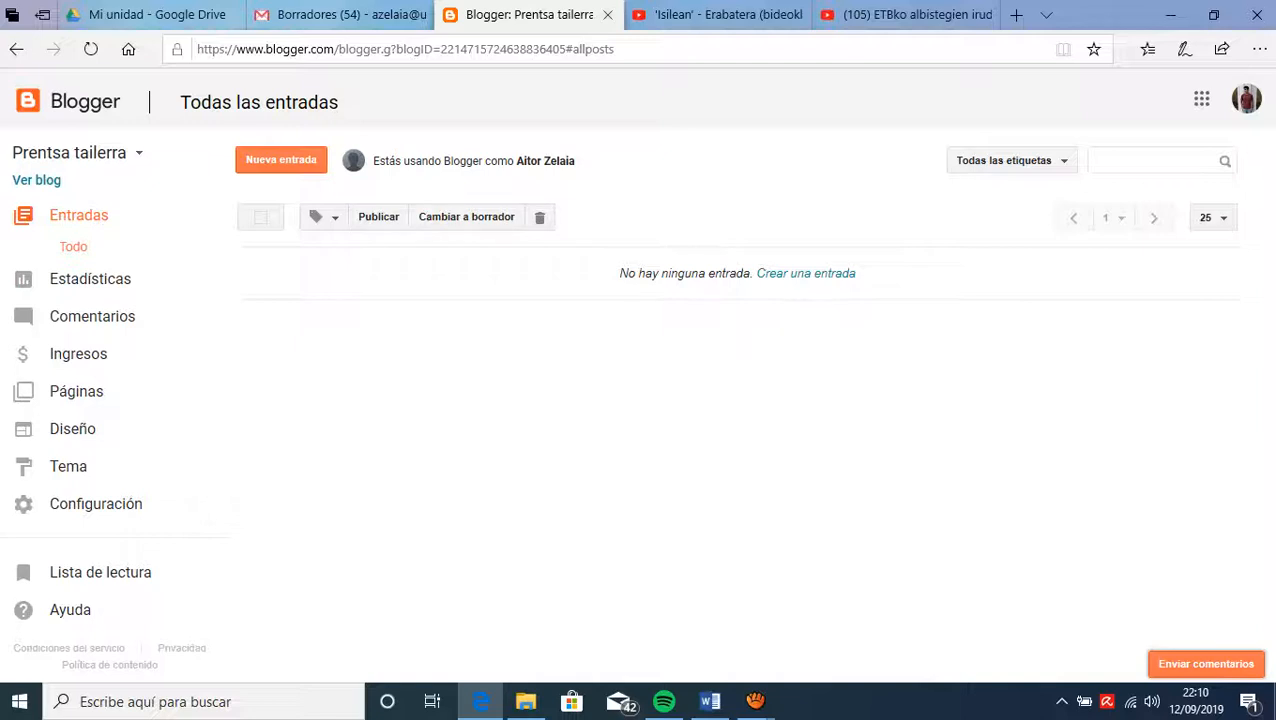
- Start a new post titled "Prentsa tailerra" and enter "Prentsa tailerra" as the first line of its body
click(281, 160)
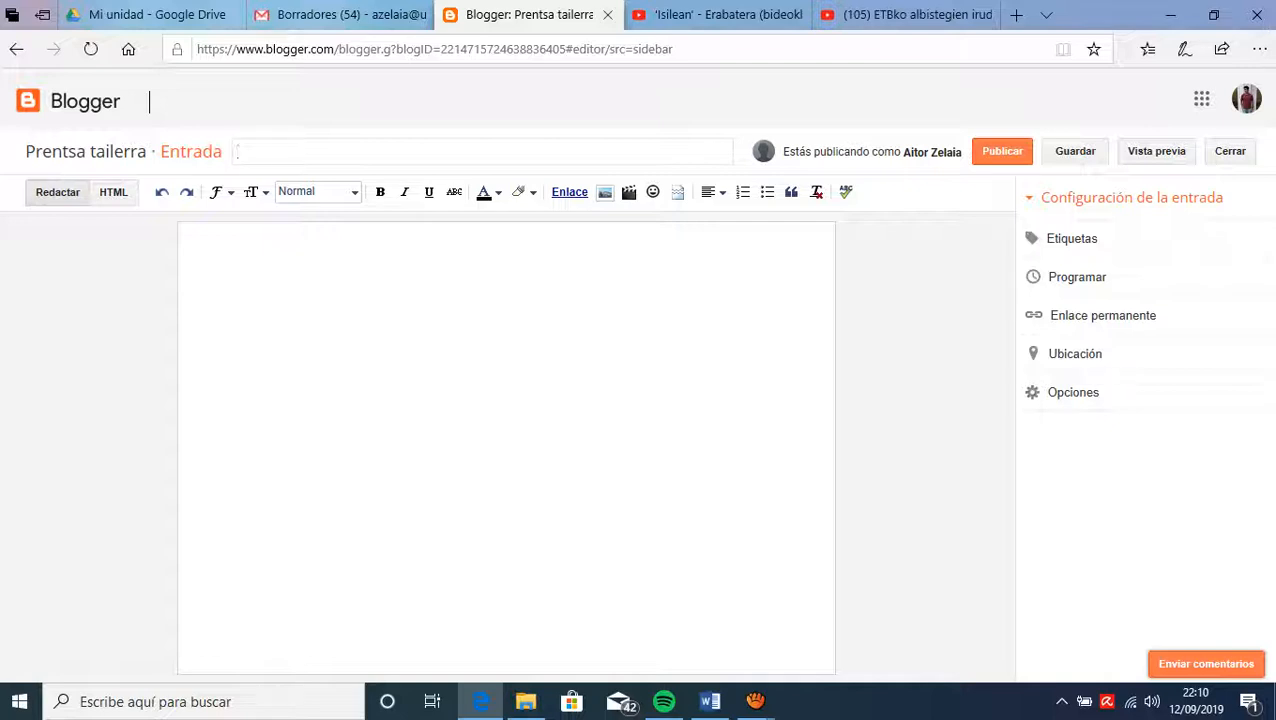
text(Prentsa tailerra)
click(193, 255)
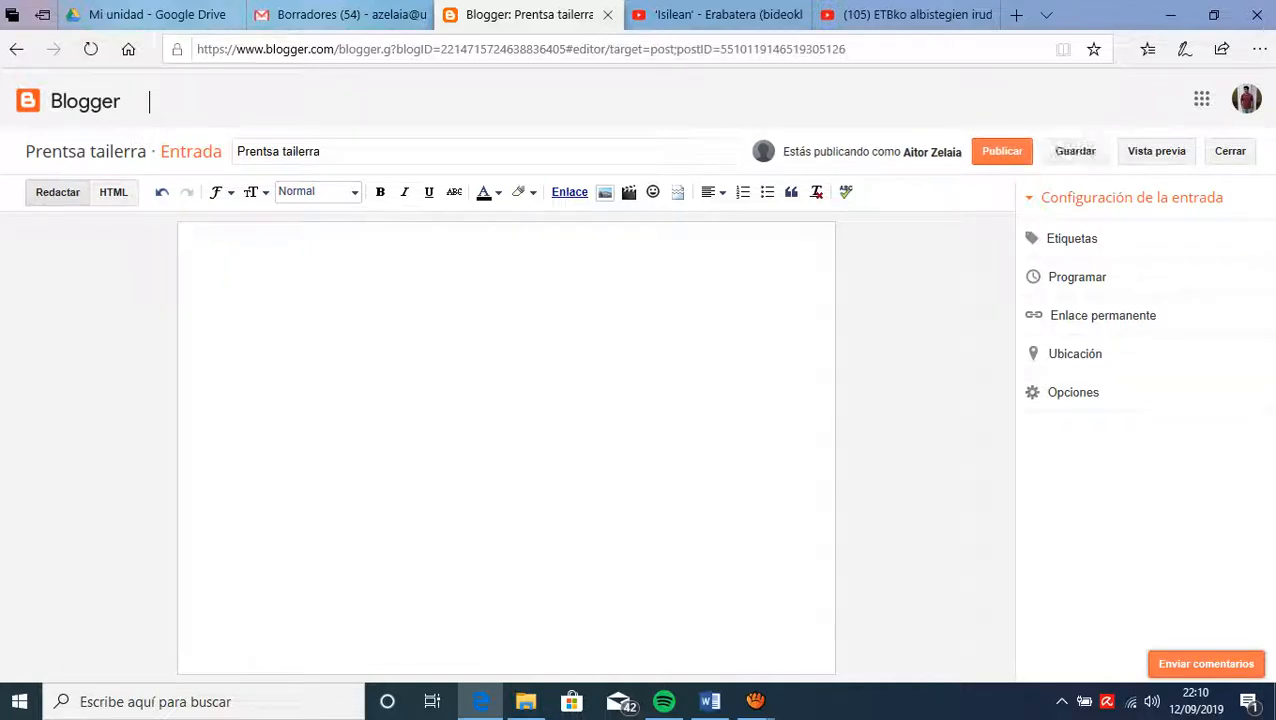
text(Prentsa tailerra)
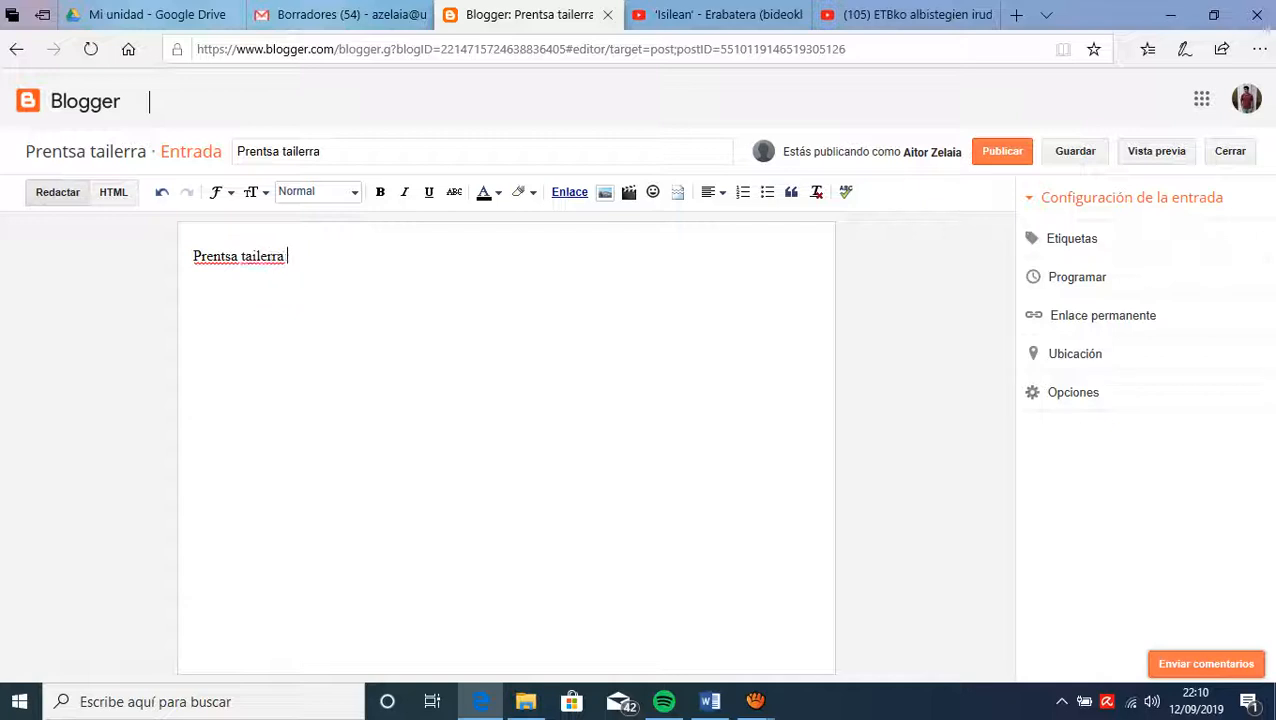
key(Return)
text(jdlkjfaidfjaoijfalkdsf)
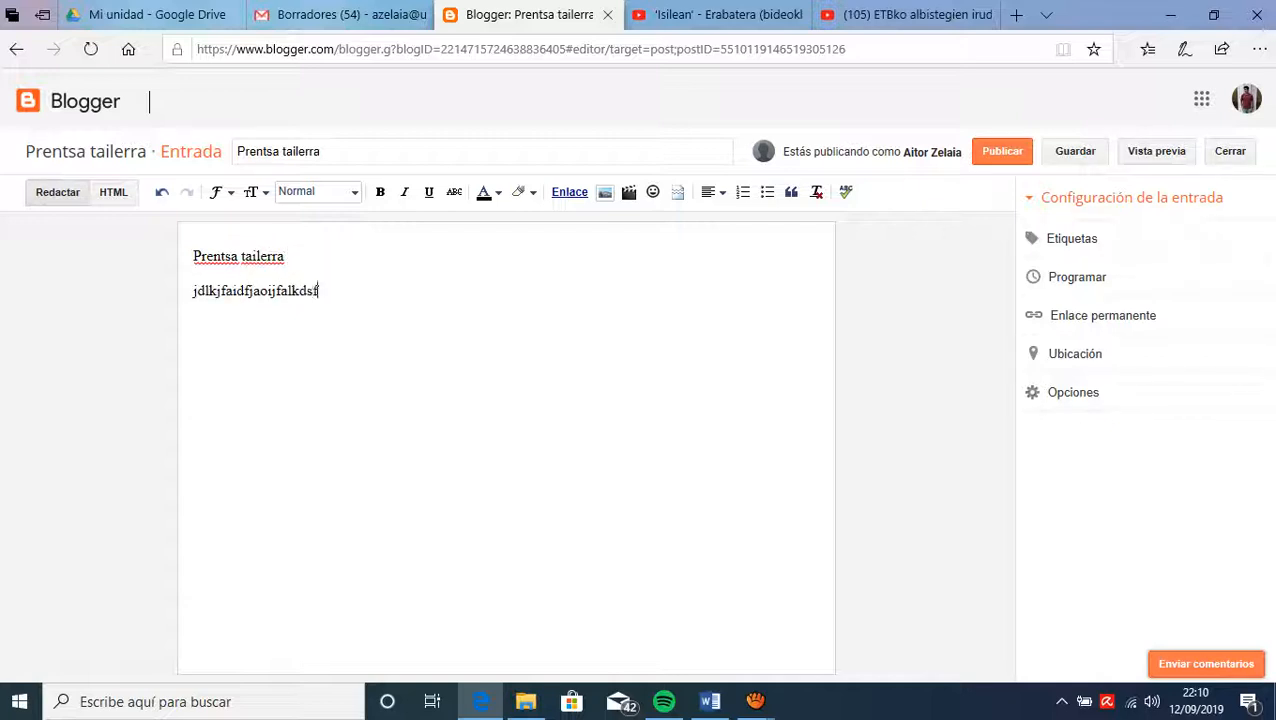
key(BackSpace)
key(BackSpace)
key(BackSpace)
key(BackSpace)
key(BackSpace)
key(BackSpace)
key(BackSpace)
key(BackSpace)
key(BackSpace)
key(BackSpace)
key(BackSpace)
key(BackSpace)
key(BackSpace)
key(BackSpace)
key(BackSpace)
key(BackSpace)
key(BackSpace)
key(BackSpace)
key(BackSpace)
key(BackSpace)
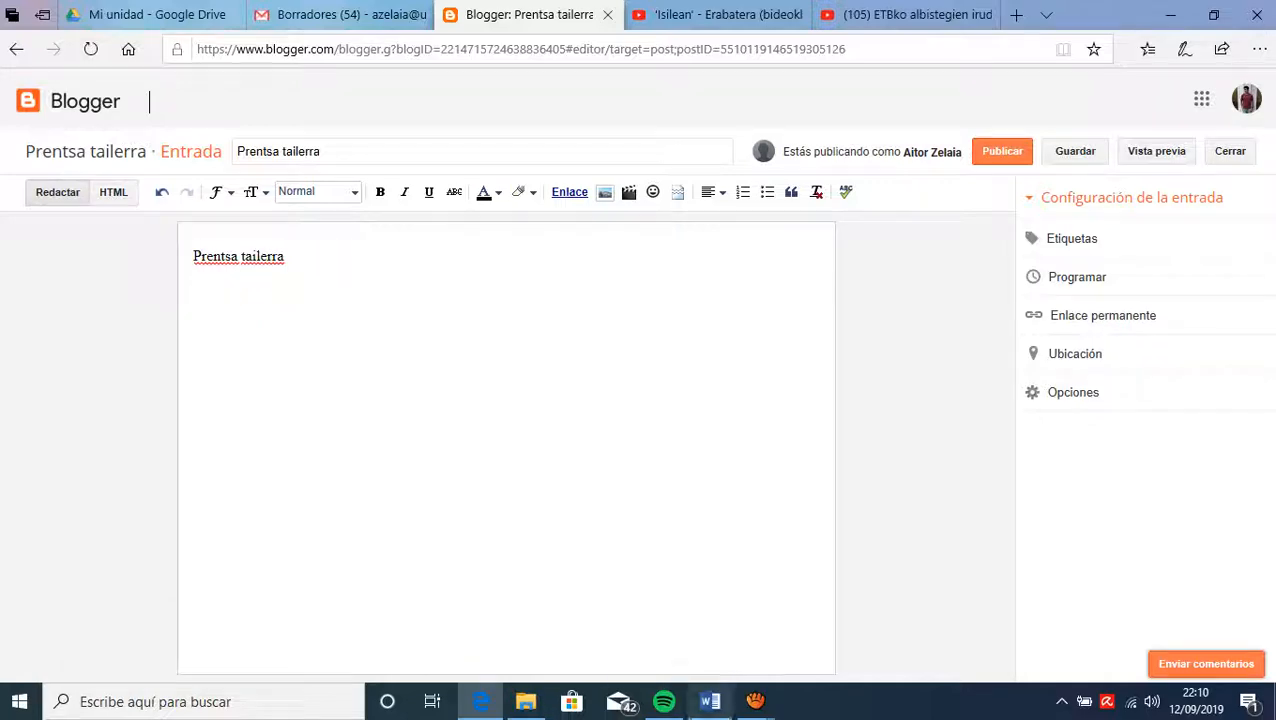
- Copy the introductory paragraph from the open Word document and paste it below the first line of the Blogger post
click(710, 701)
triple_click(492, 301)
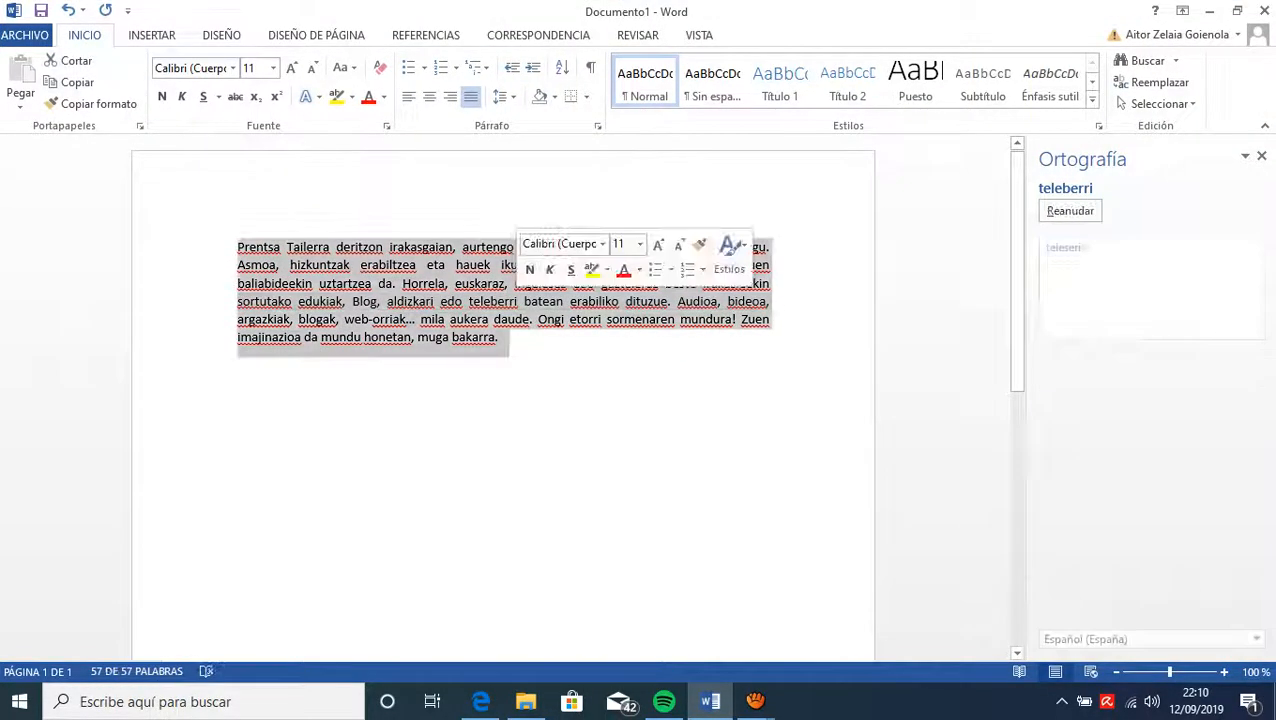
key(ctrl+c)
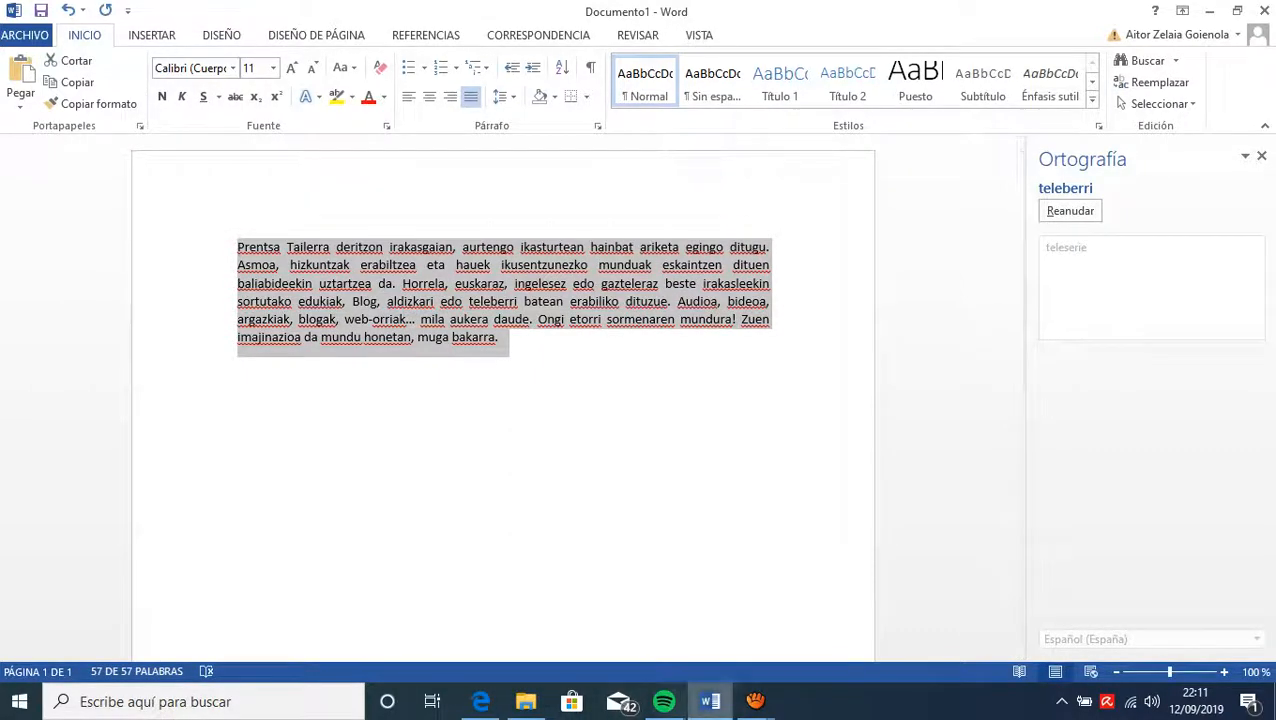
click(481, 701)
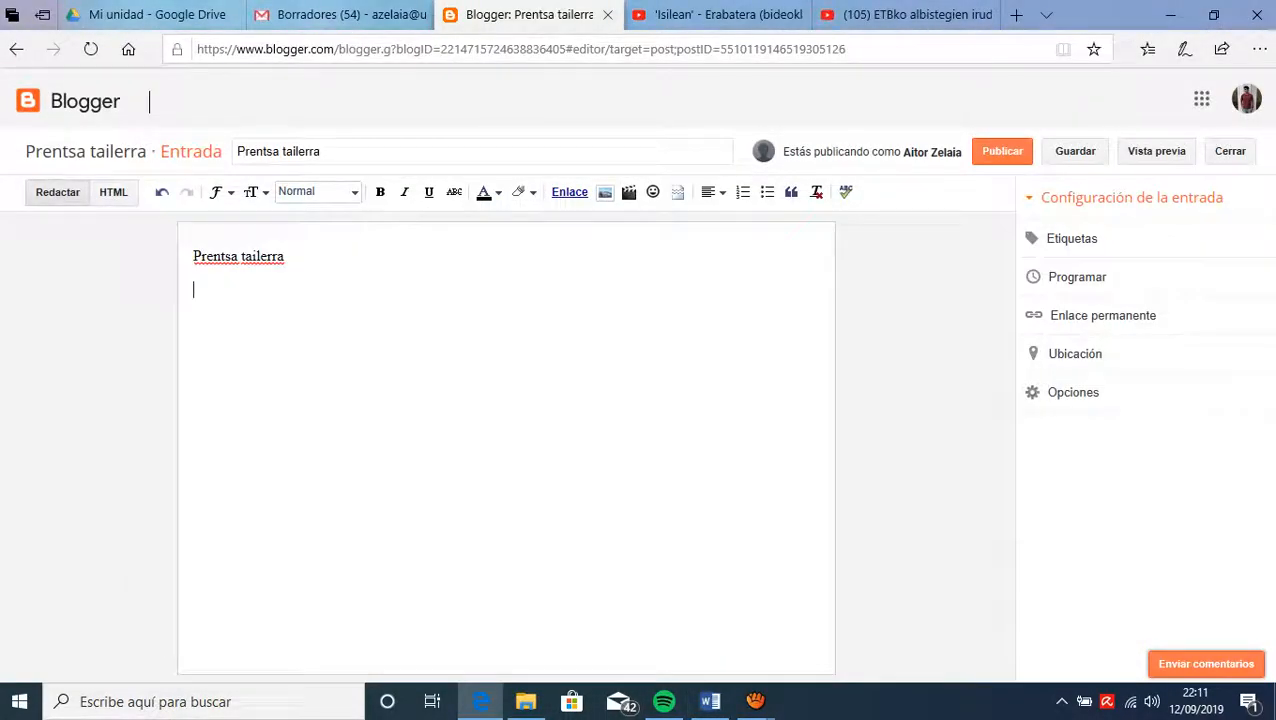
key(ctrl+v)
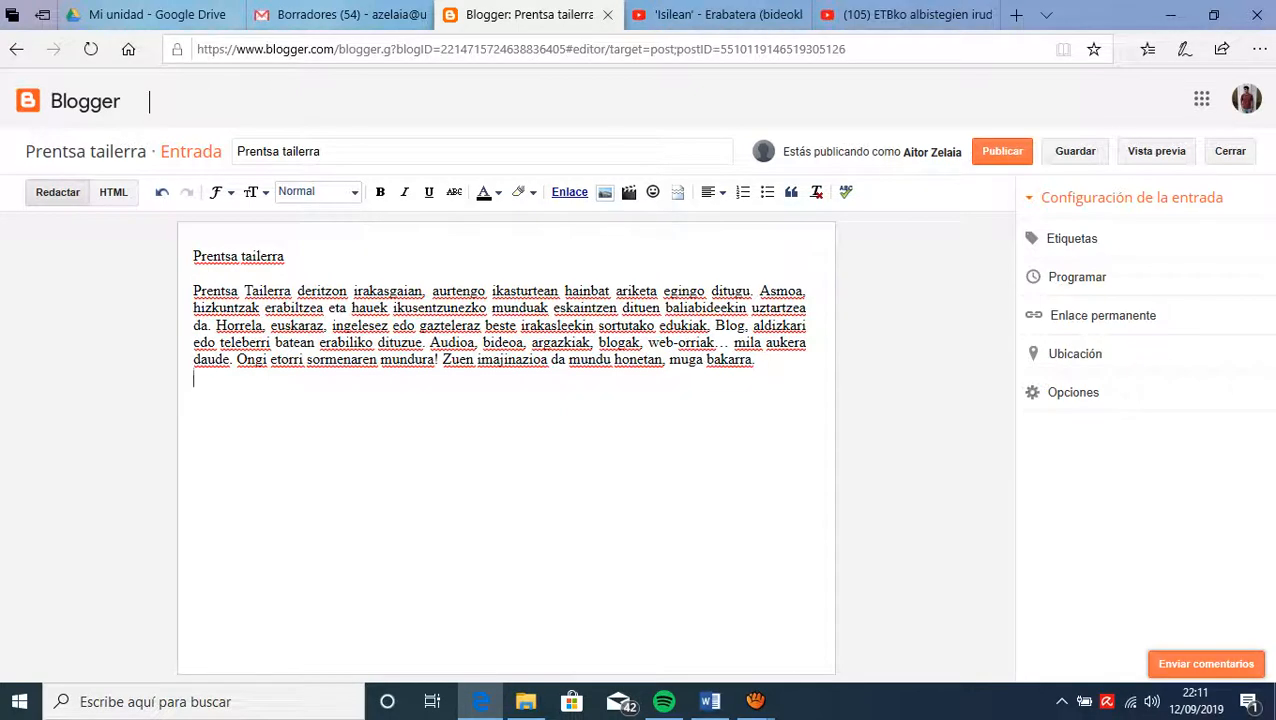
- Make the "Prentsa tailerra" line in the post body bold and give it the Encabezado style
triple_click(206, 255)
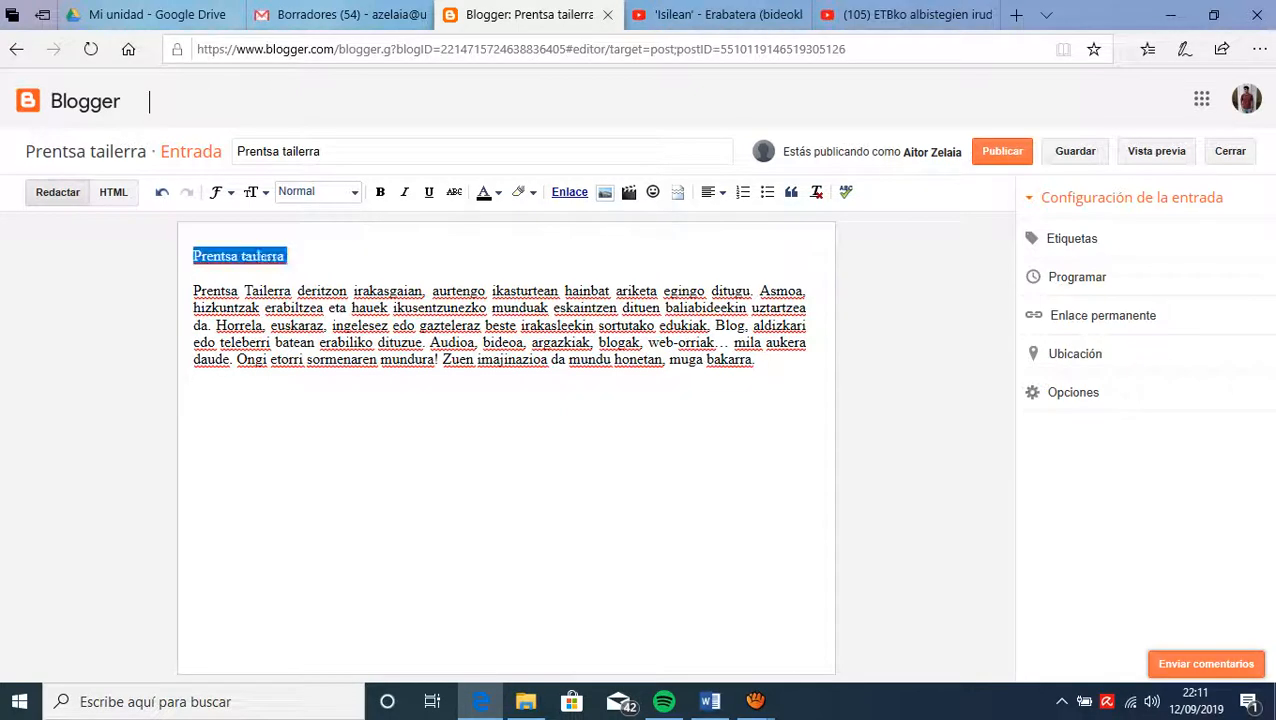
click(380, 191)
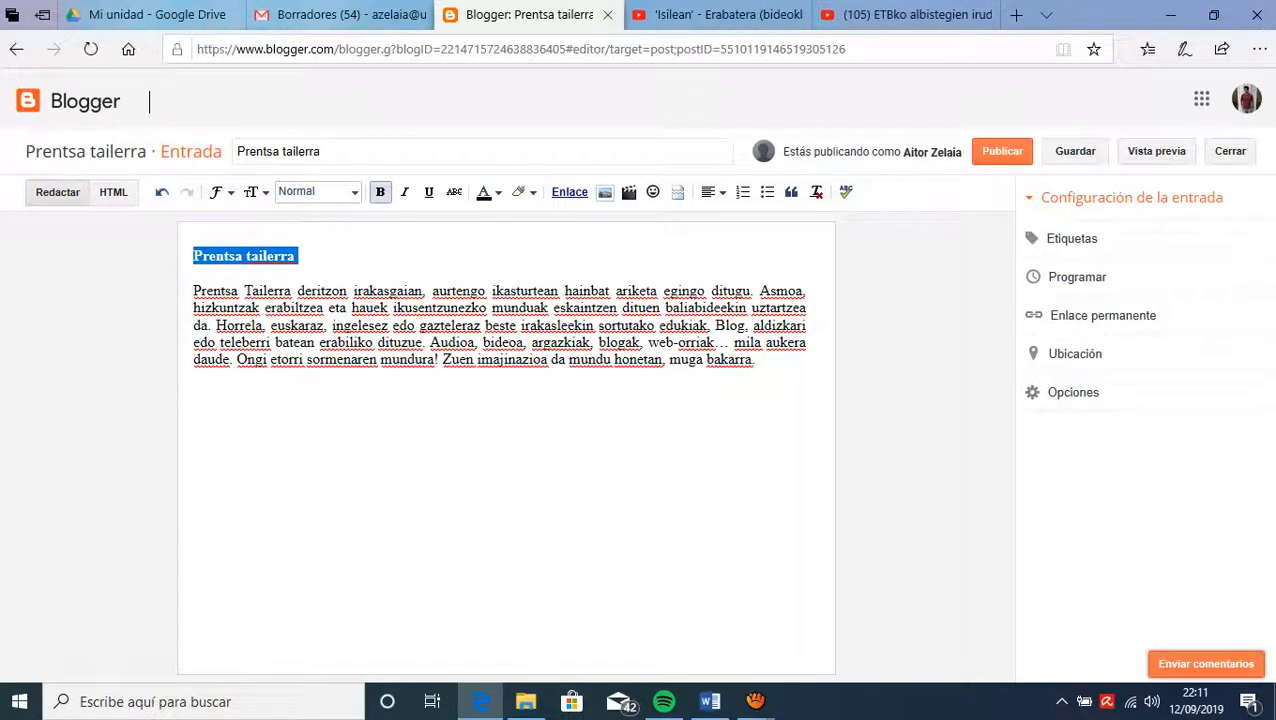
click(345, 191)
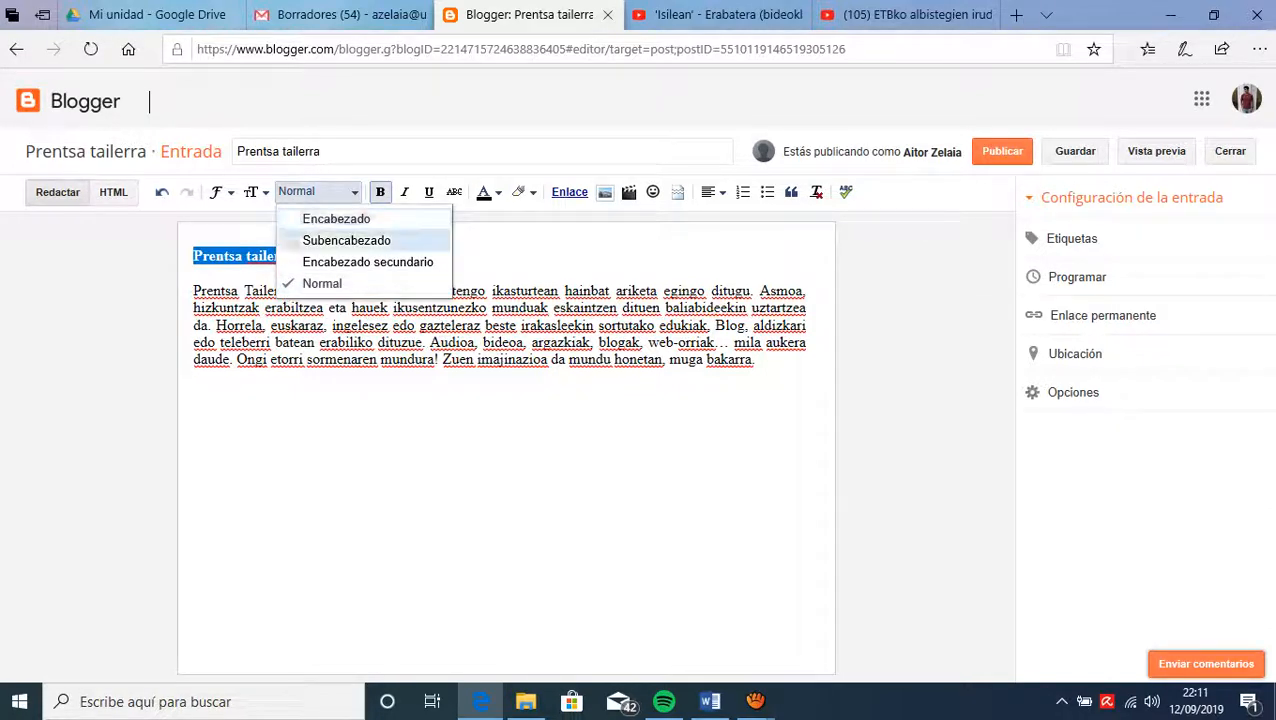
click(336, 218)
- Format the pasted paragraph with the Normal style and the Verdana font, and add a blank line below it
triple_click(272, 337)
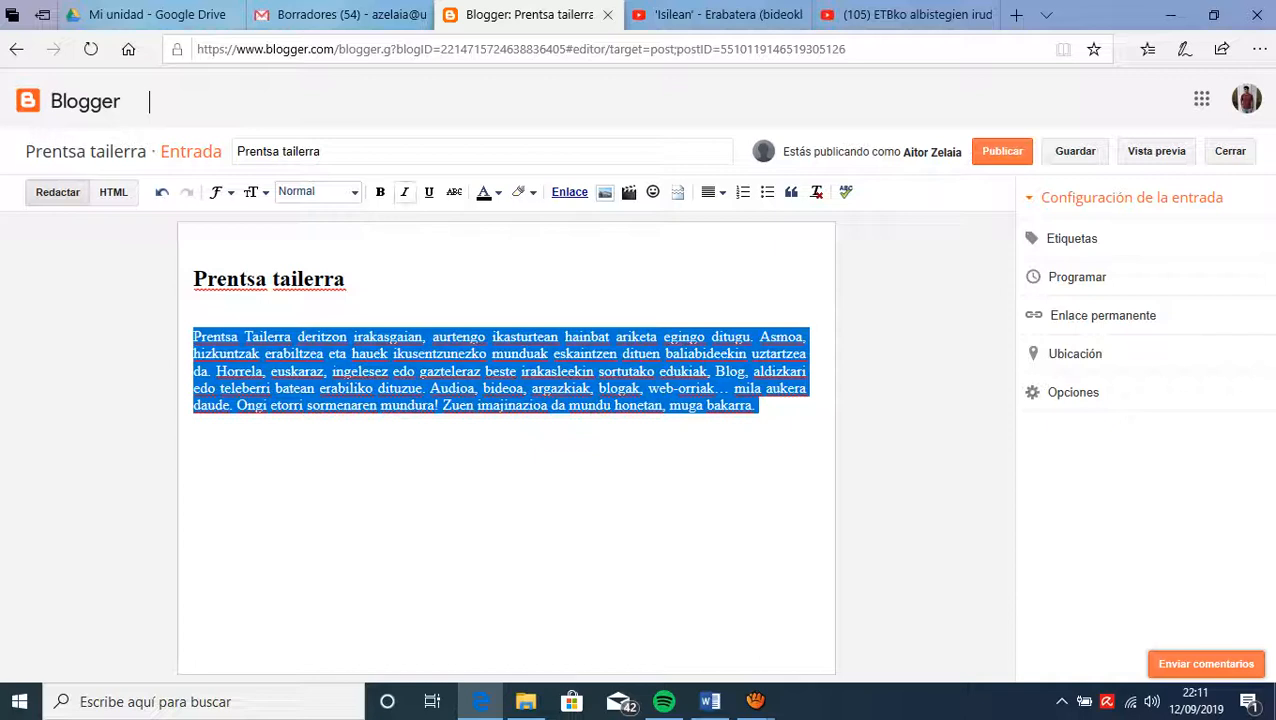
click(318, 191)
click(322, 283)
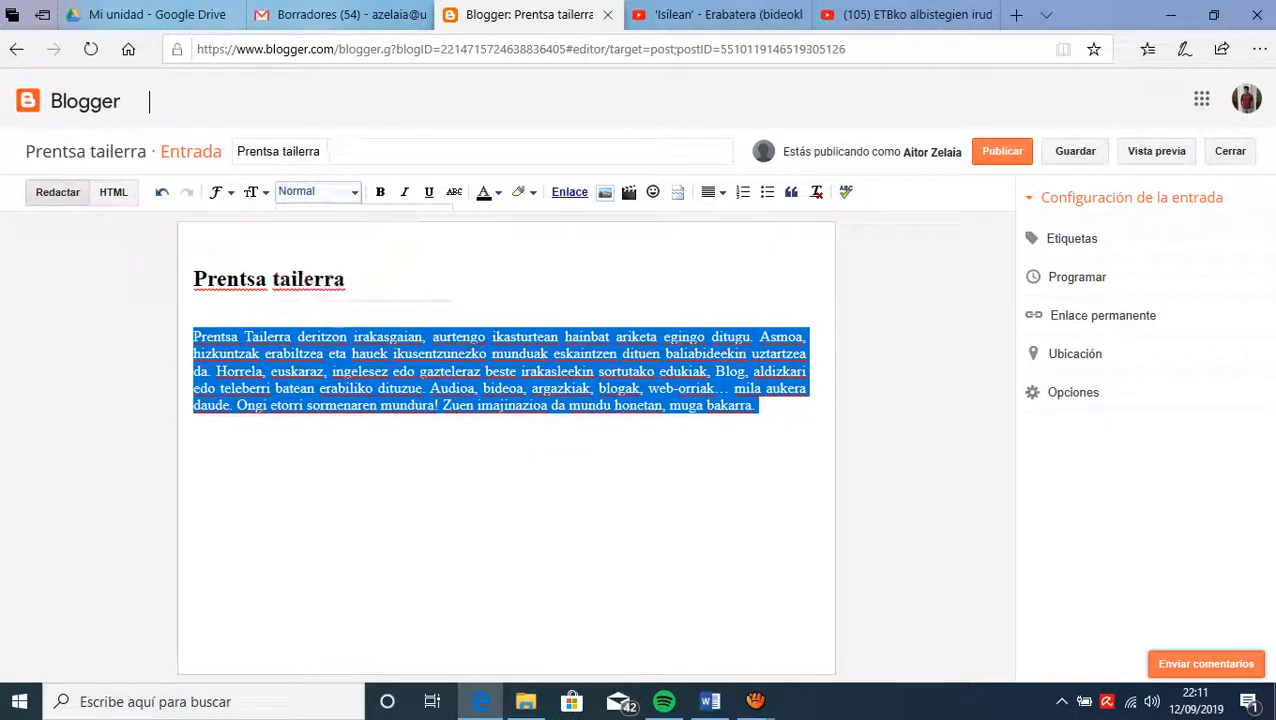
click(252, 191)
click(252, 191)
click(218, 191)
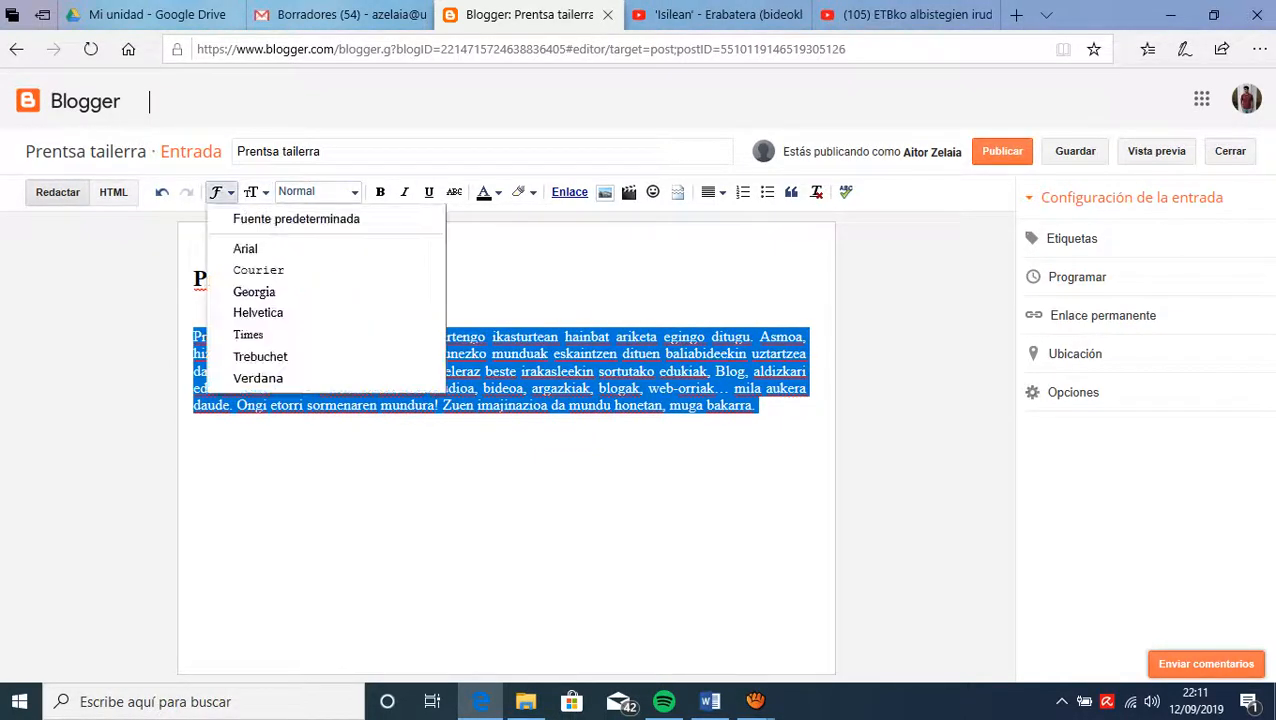
click(258, 376)
click(194, 465)
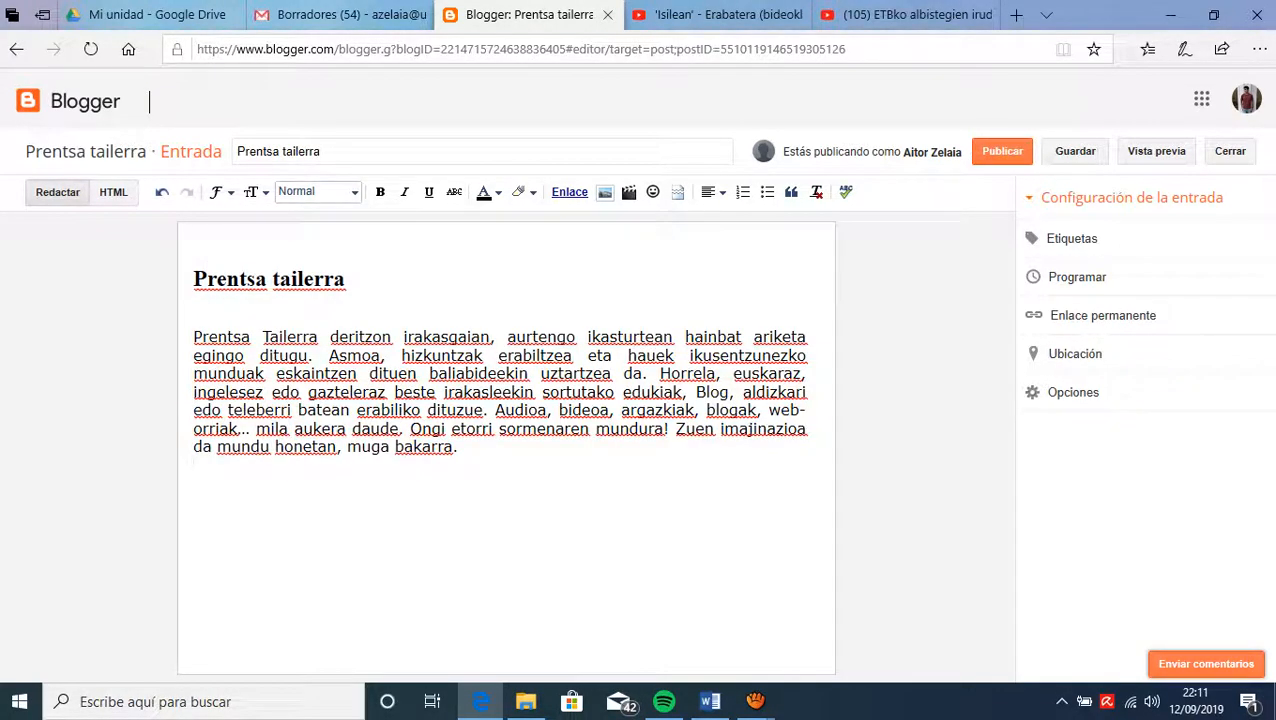
key(Return)
- Play the YouTube video "ETBko albistegien irudi berria" and copy its web address
click(905, 14)
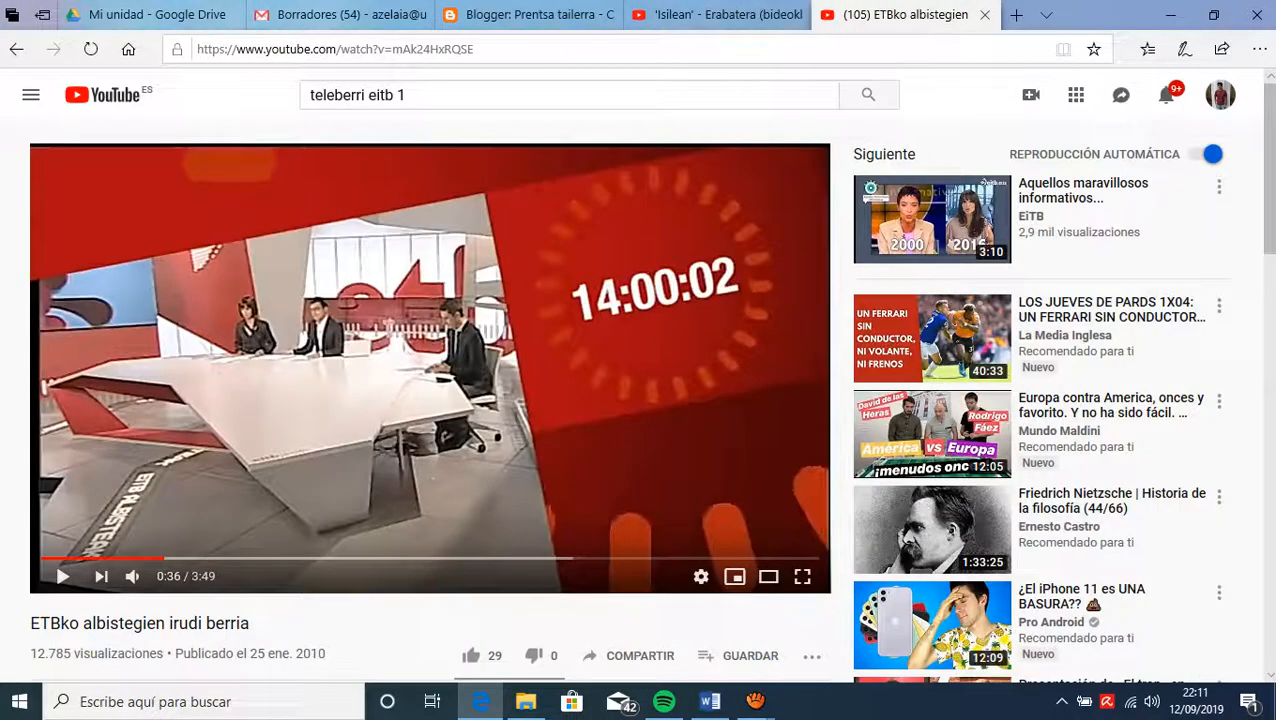
click(424, 407)
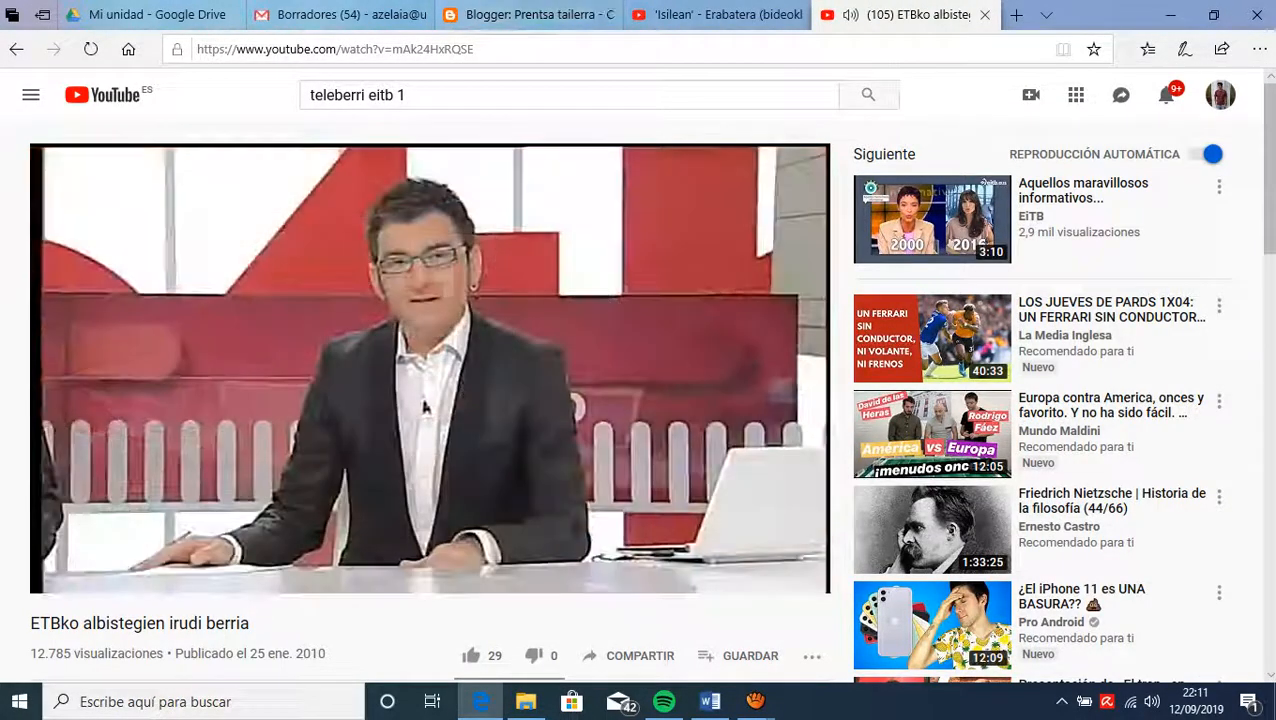
key(alt+d)
key(shift+F10)
key(Down)
key(Down)
key(Return)
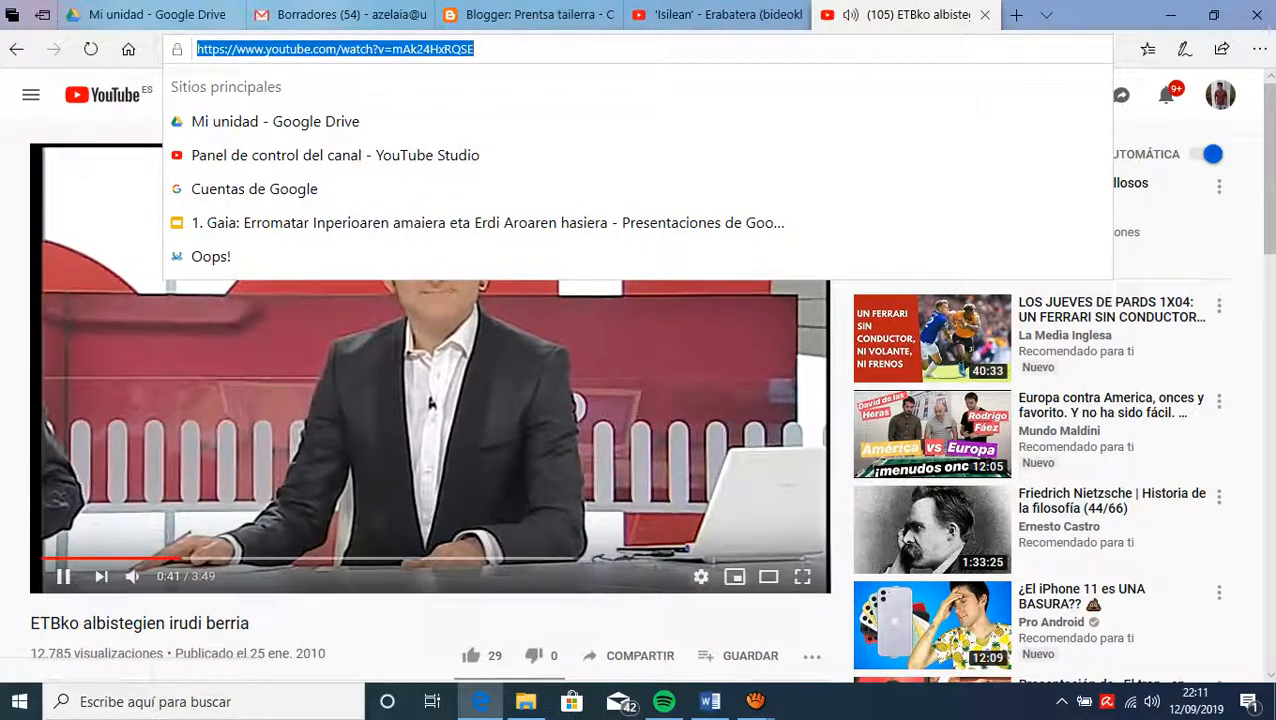
- Dismiss the address suggestions and pause the YouTube video "ETBko albistegien irudi berria"
key(Escape)
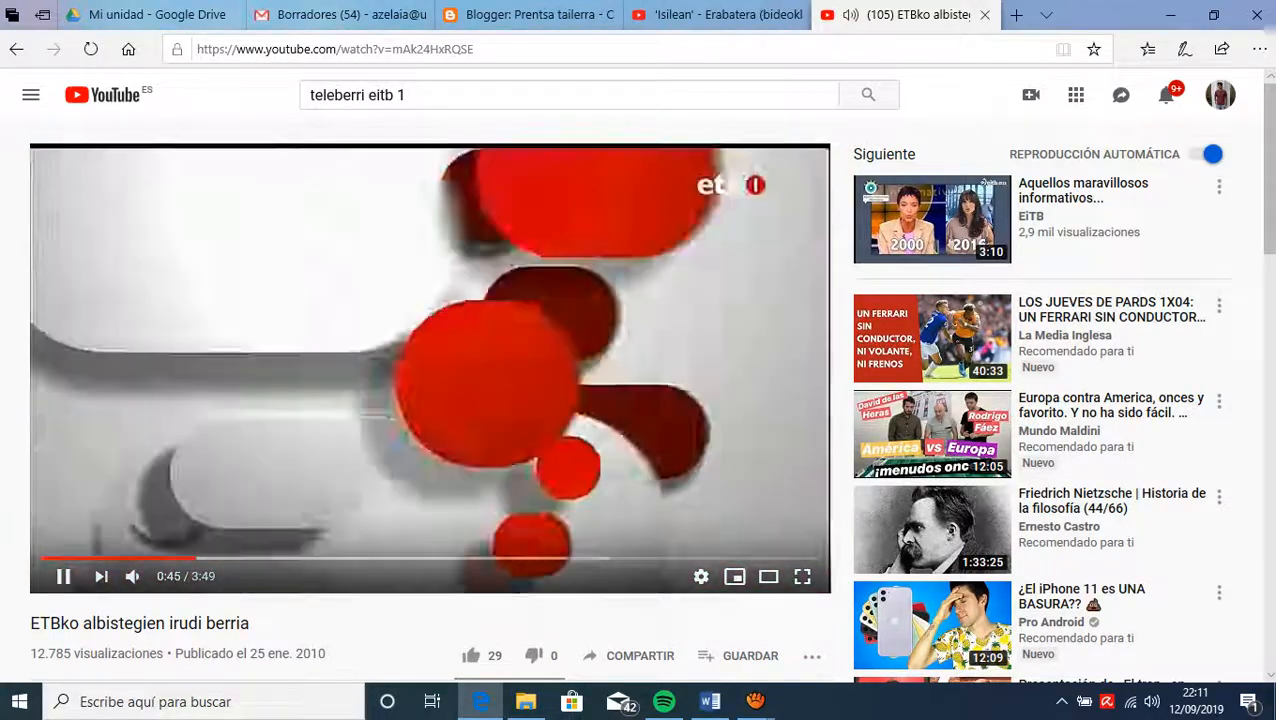
key(space)
key(space)
key(space)
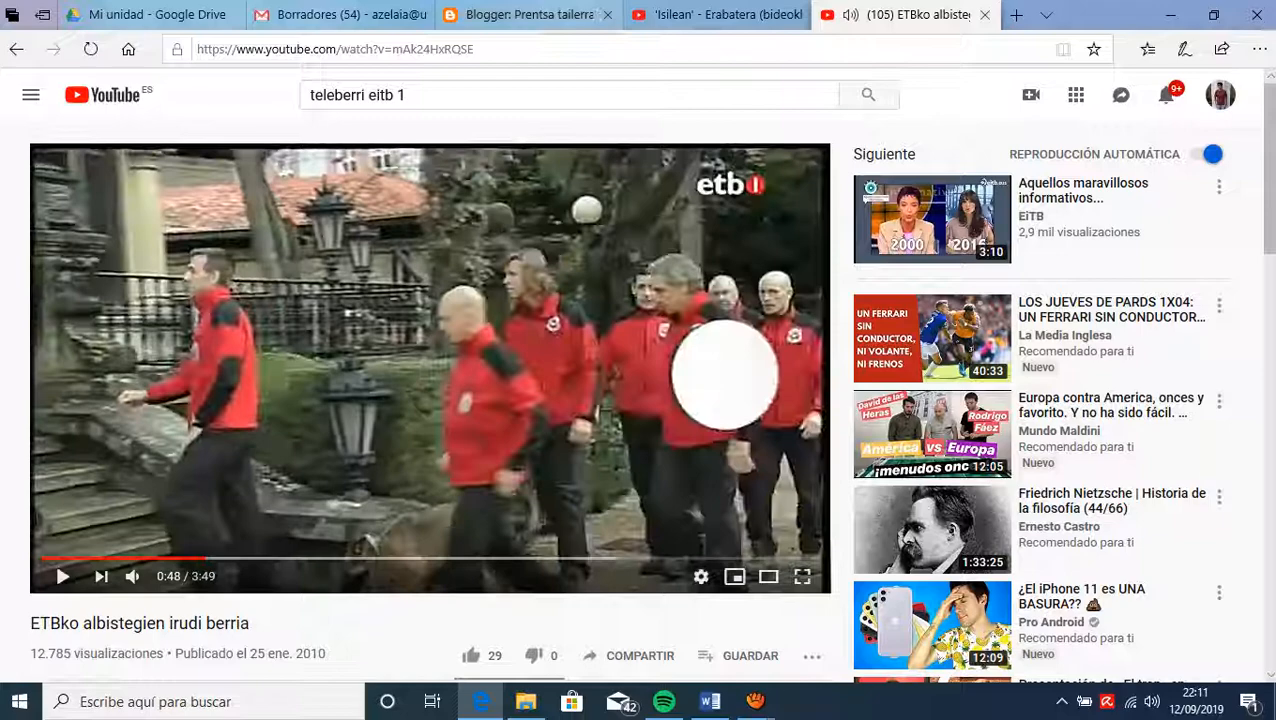
- Link the word "teleberri" in the Blogger post's paragraph to the copied YouTube video address
click(520, 14)
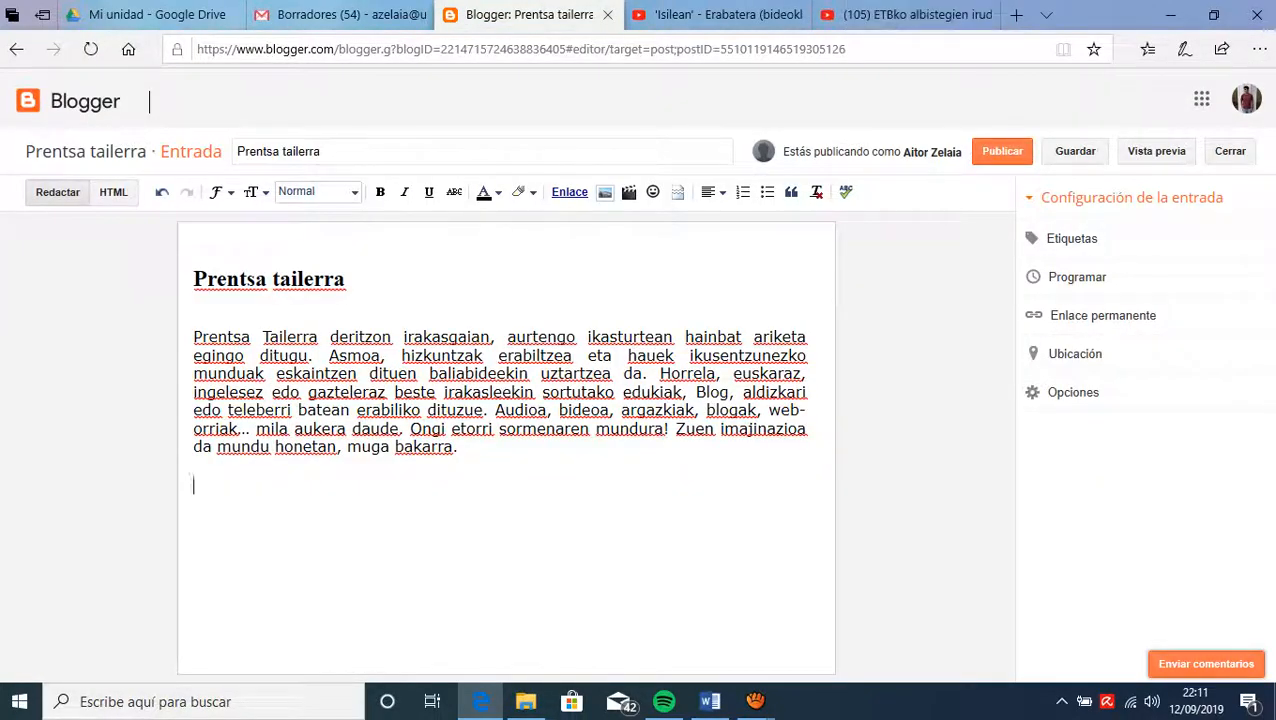
drag(228, 410, 297, 410)
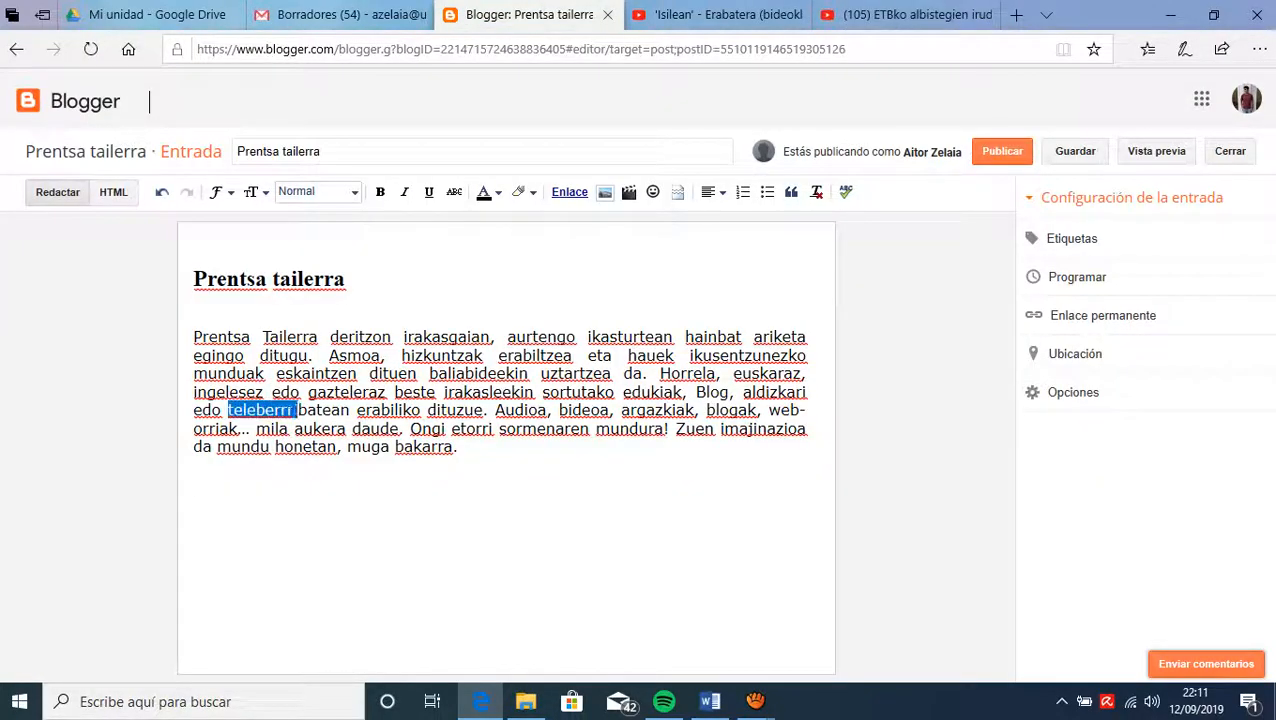
click(569, 191)
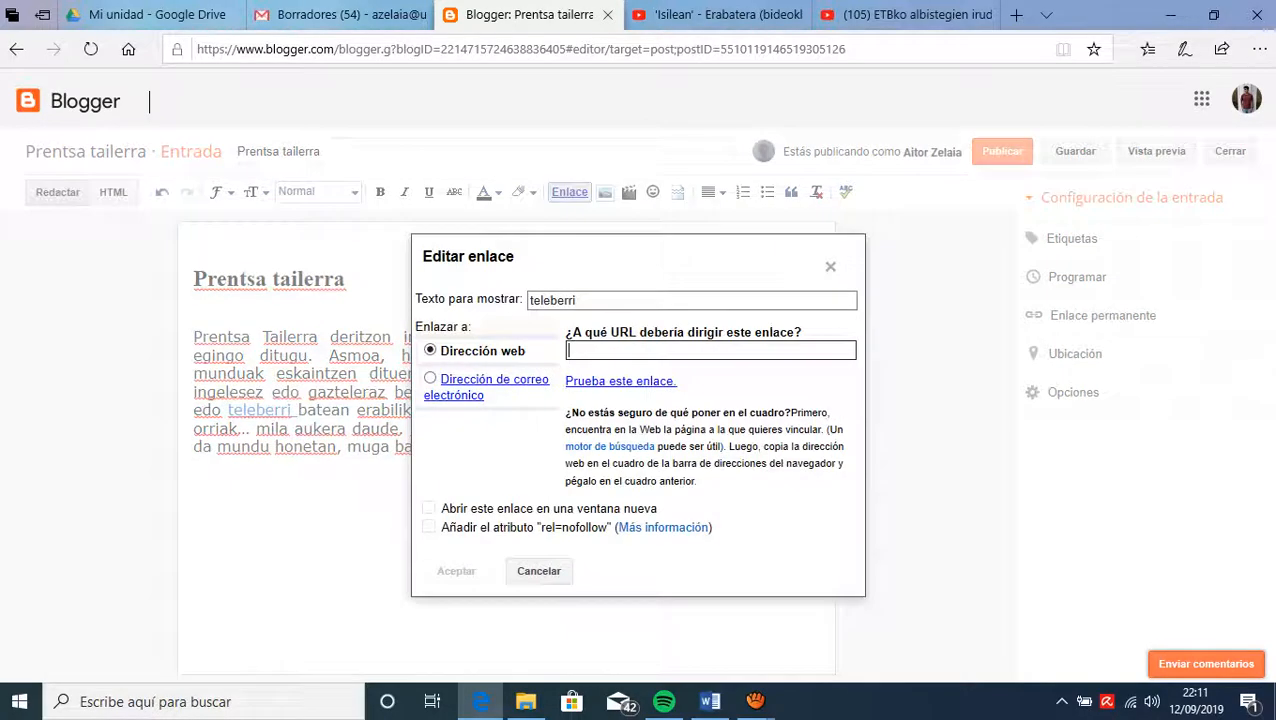
key(ctrl+v)
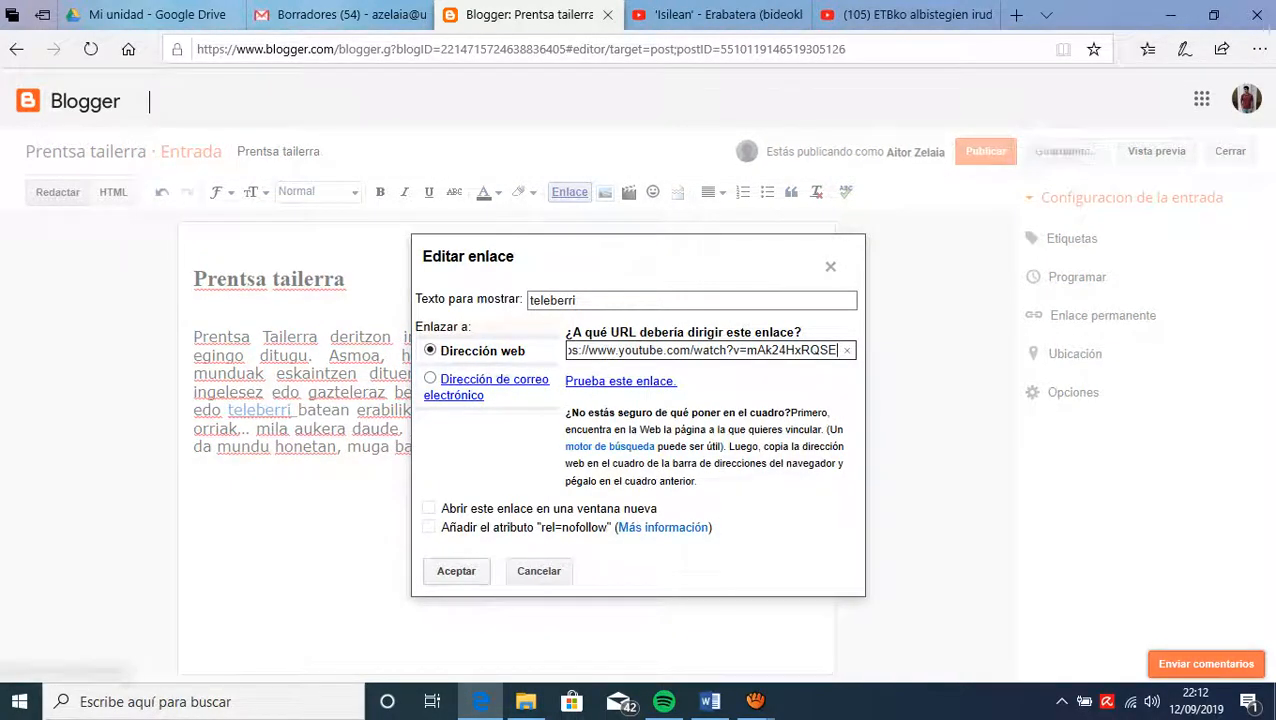
click(456, 571)
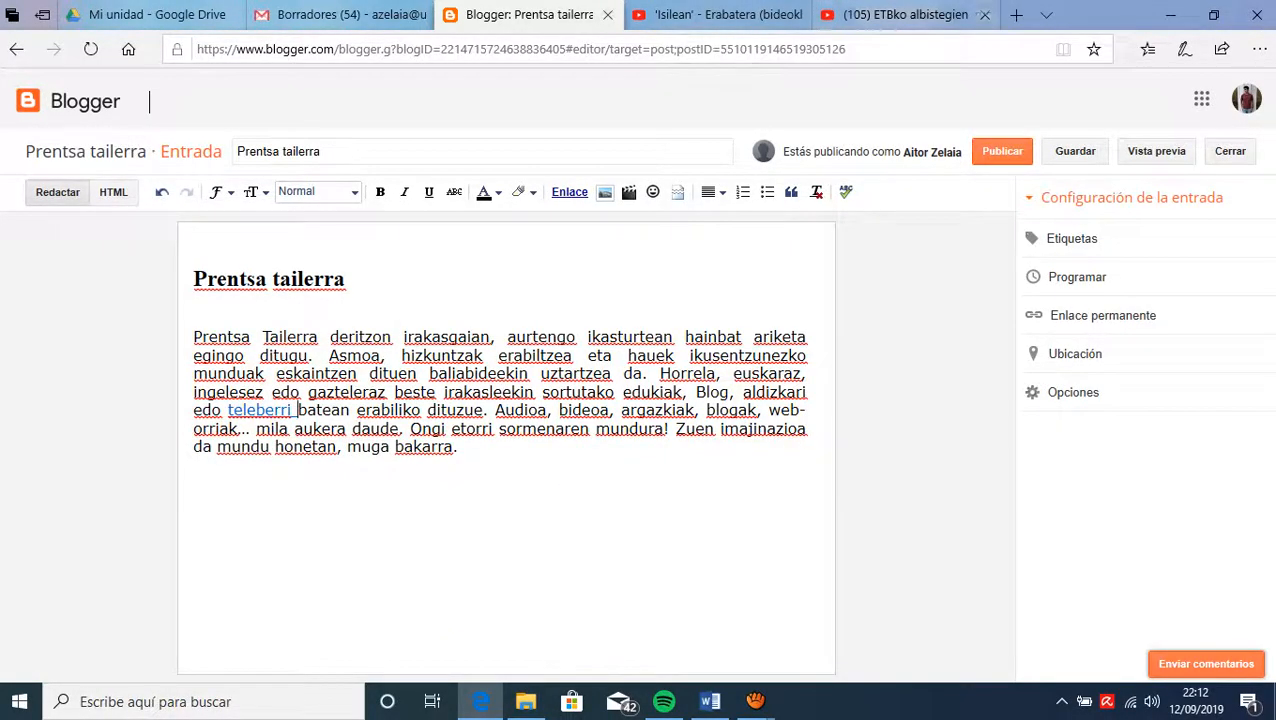
click(912, 15)
click(560, 15)
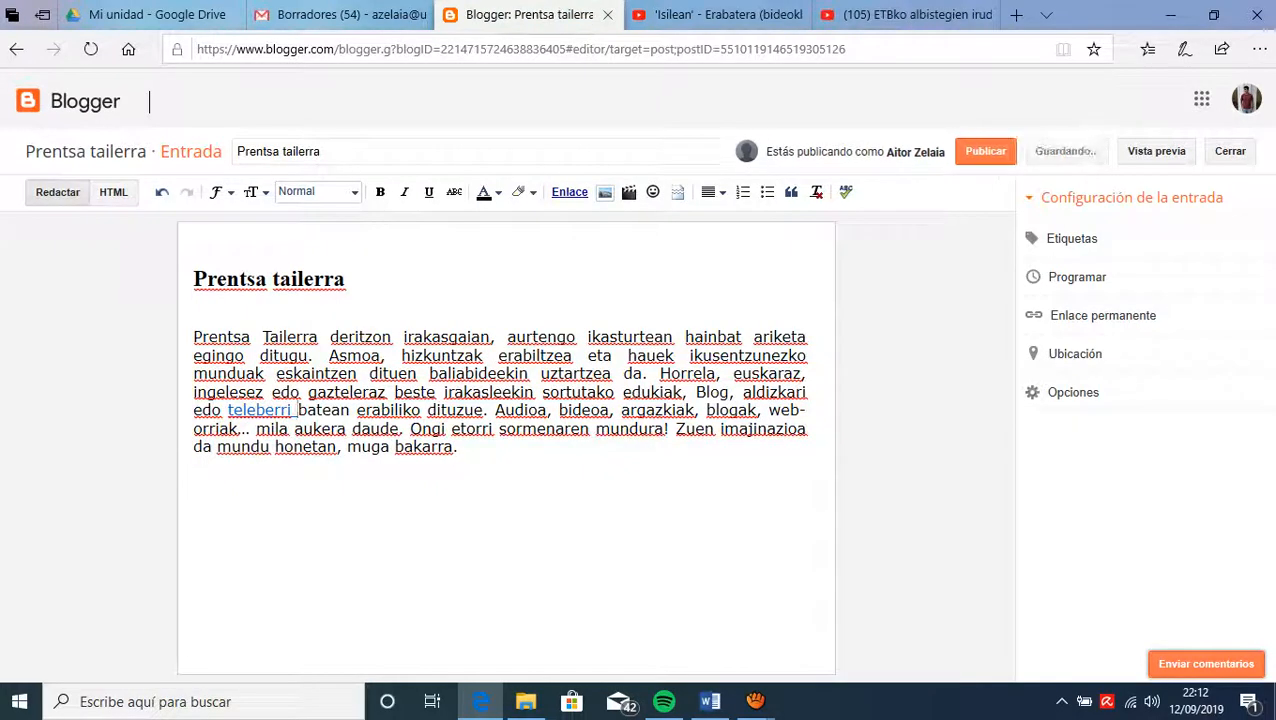
- Upload the picture "Prentsa 1" from the C: drive folder "Blogger-erako argazkiak" and insert it below the paragraph
click(194, 485)
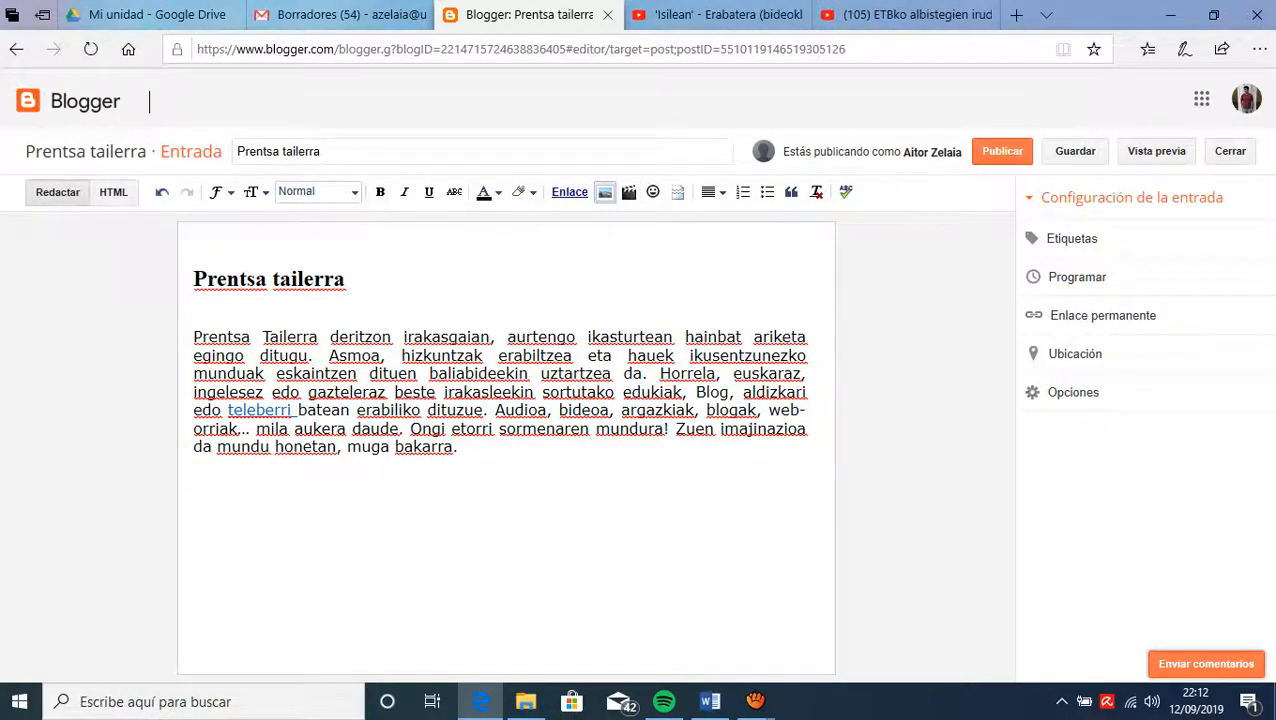
click(604, 191)
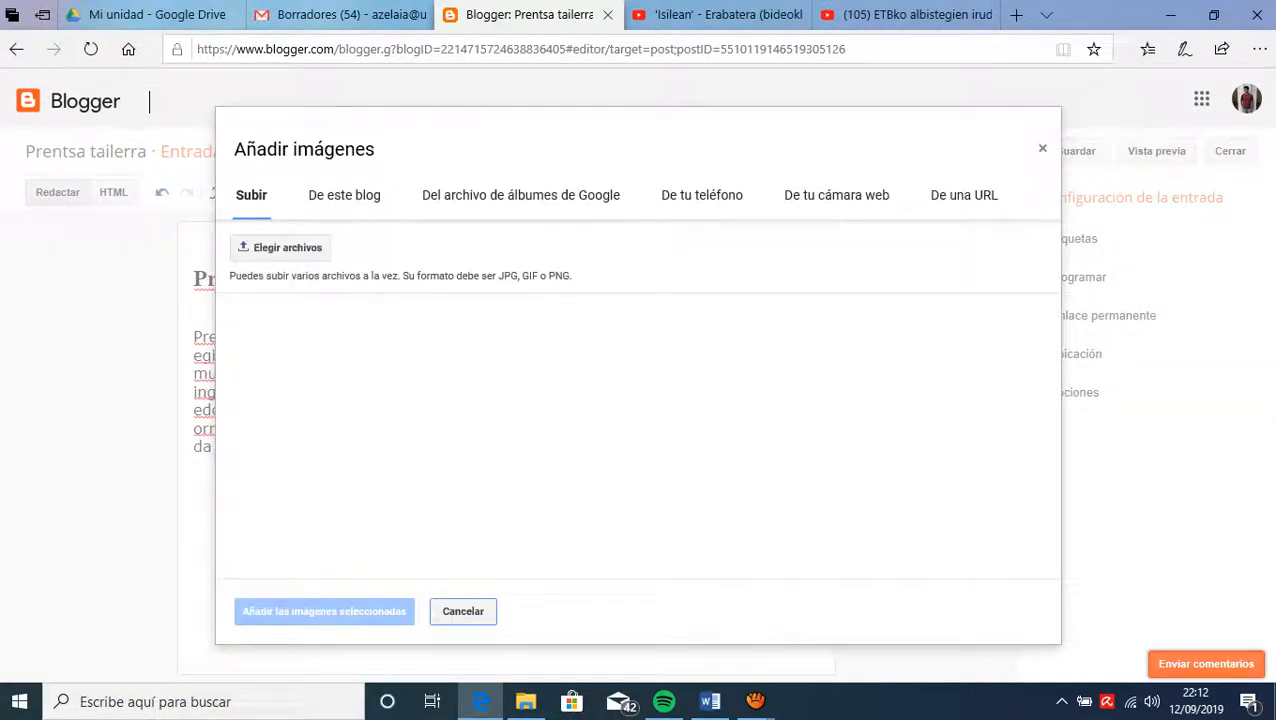
click(280, 248)
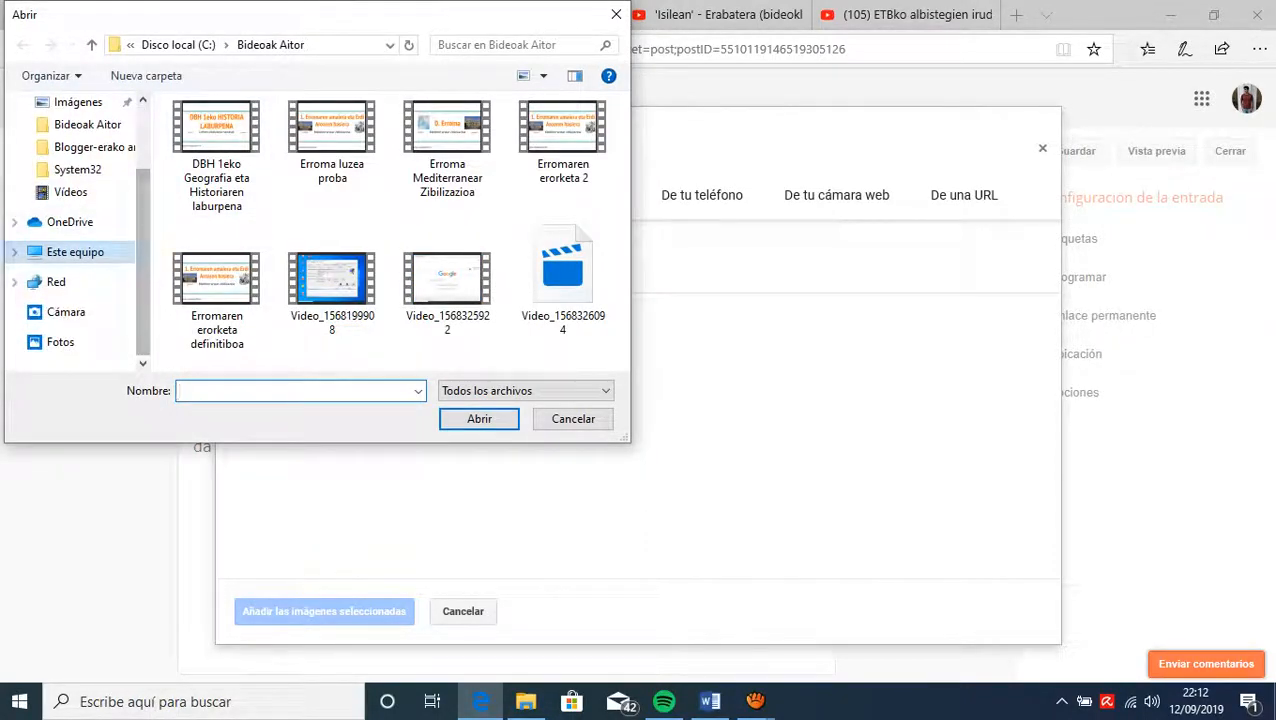
click(76, 252)
scroll(285, 300, down, 1)
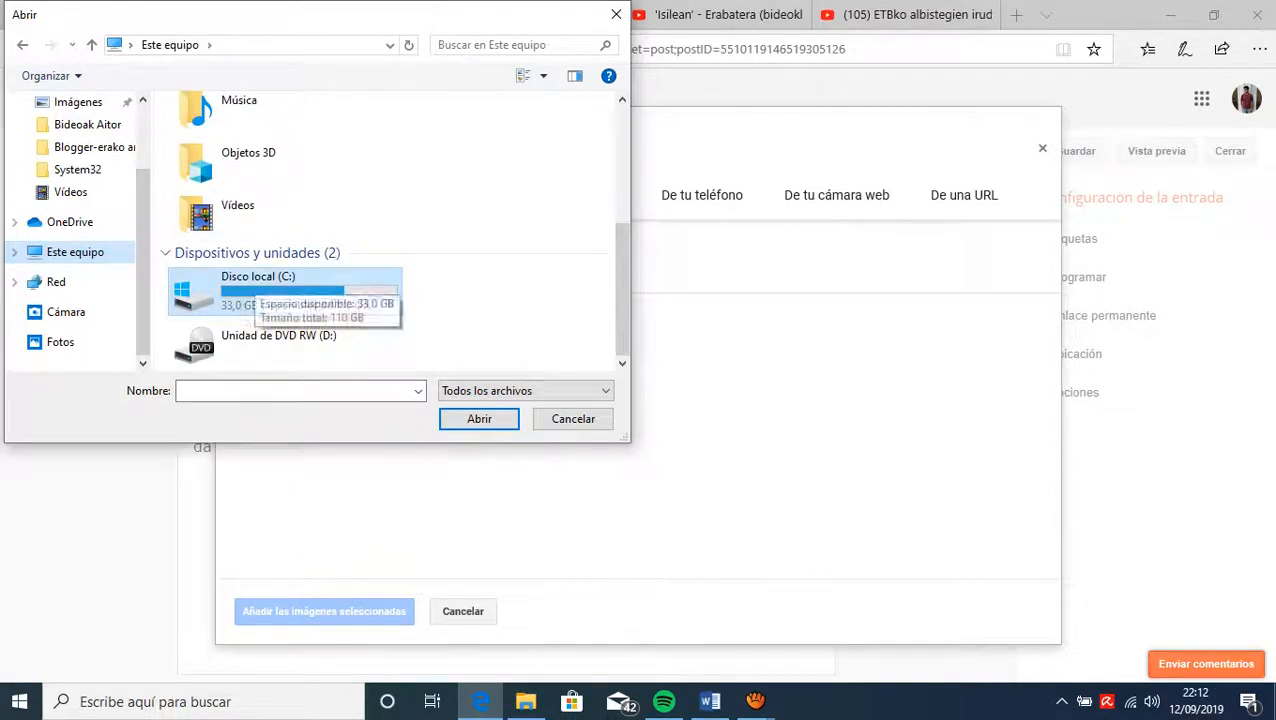
double_click(275, 285)
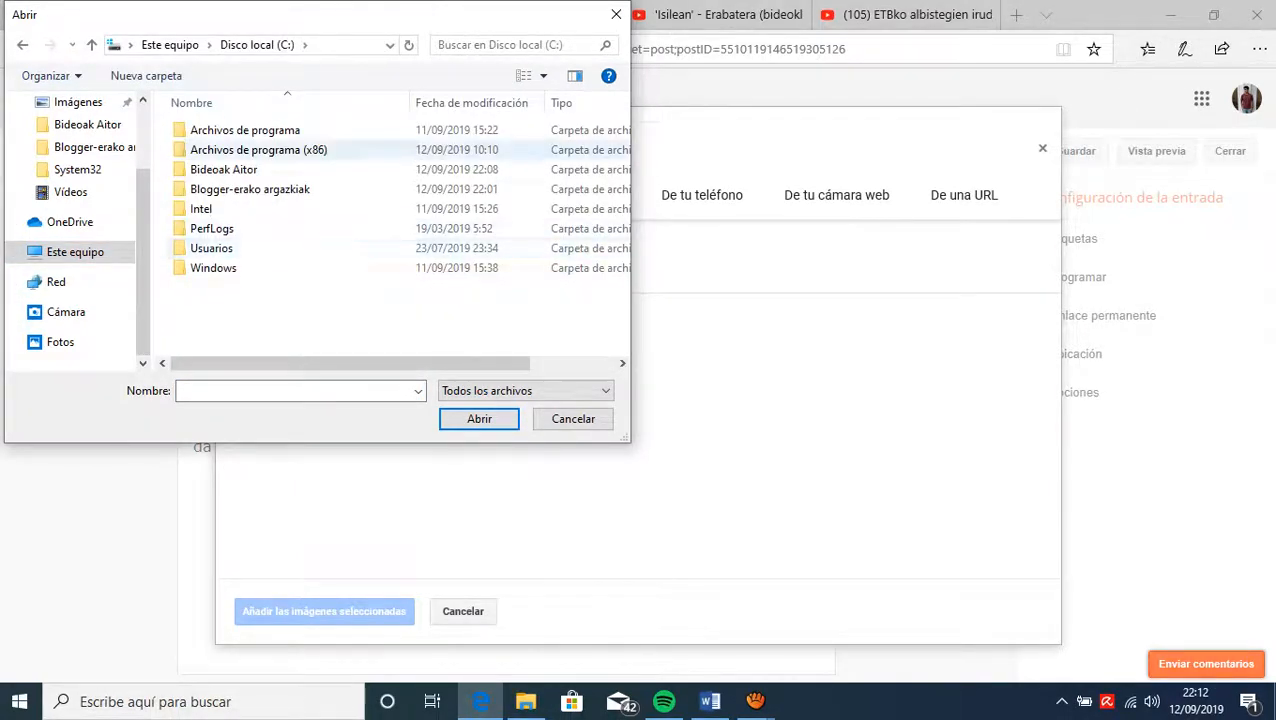
double_click(250, 189)
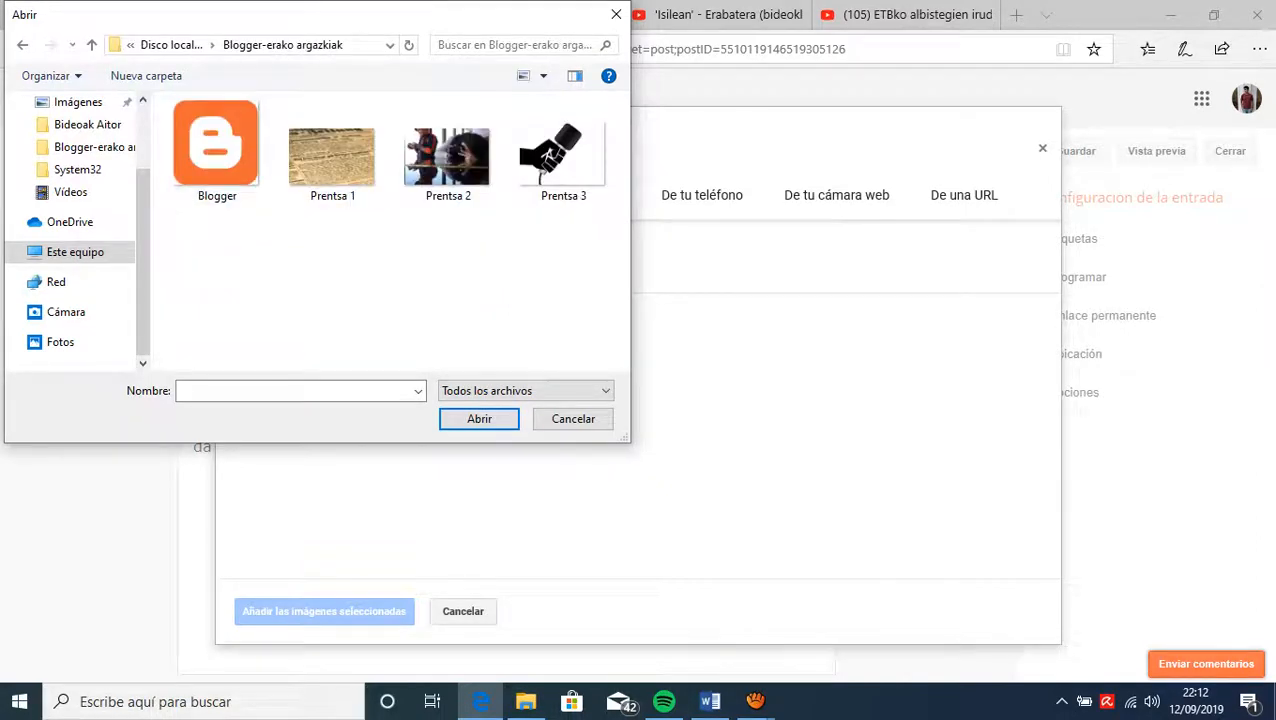
double_click(332, 156)
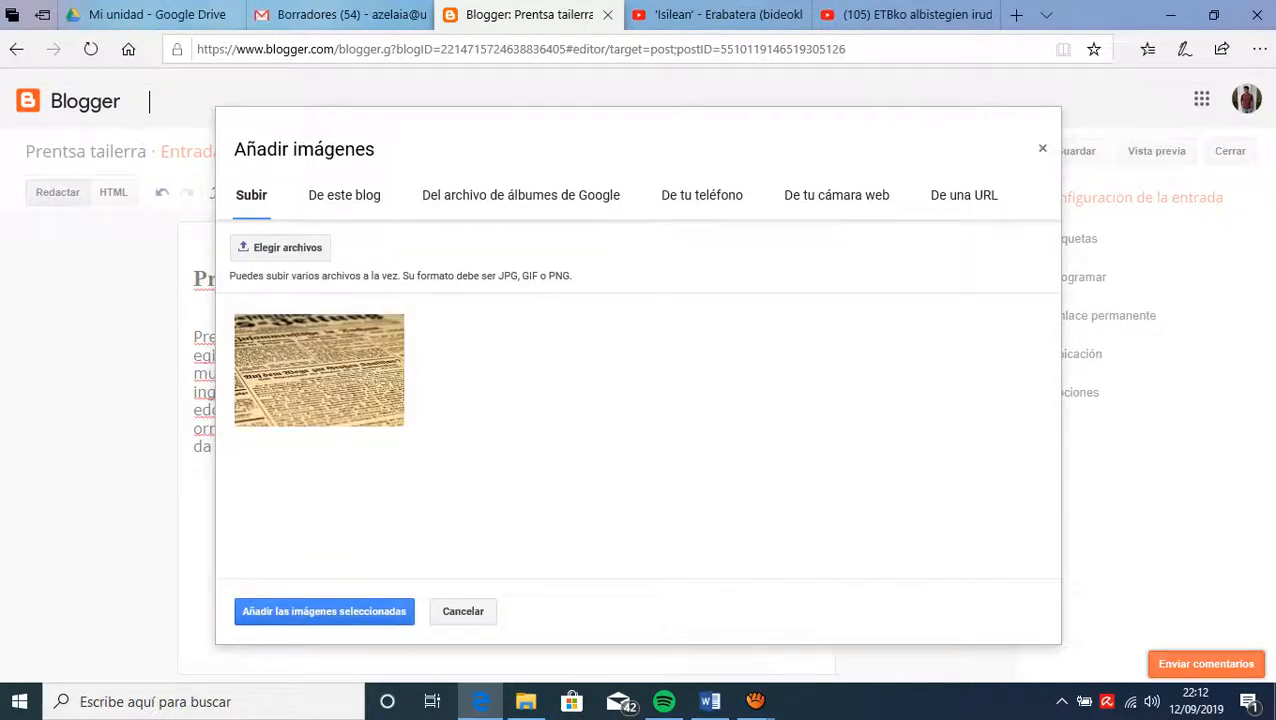
click(324, 611)
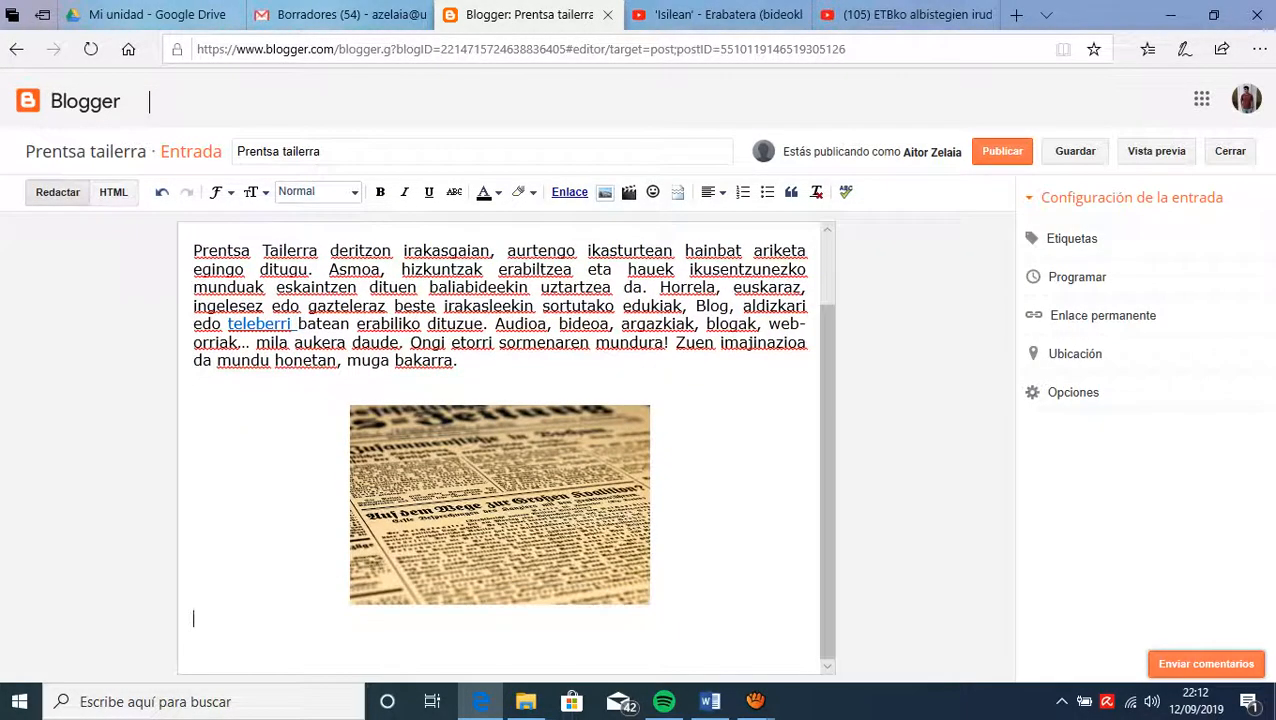
- Upload the pictures "Blogger", "Prentsa 2" and "Prentsa 3" together, insert them below the newspaper picture and check their placement
click(652, 598)
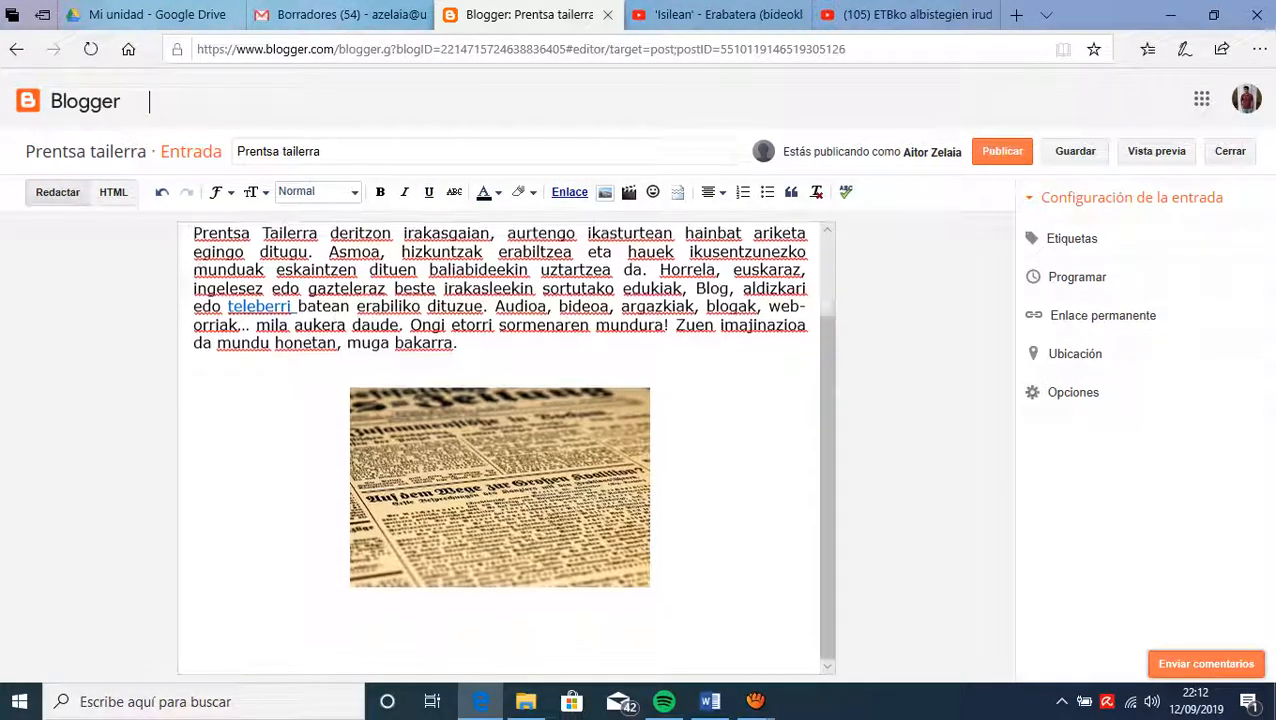
click(605, 192)
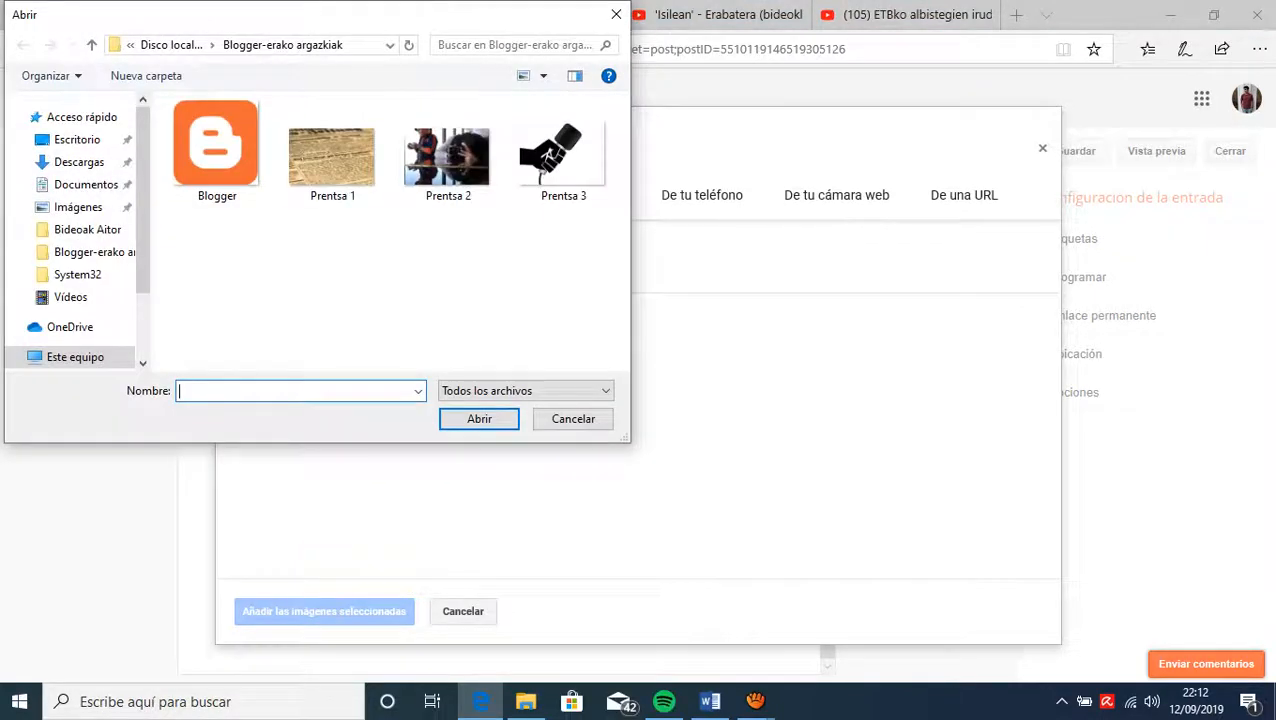
click(217, 152)
ctrl+click(447, 152)
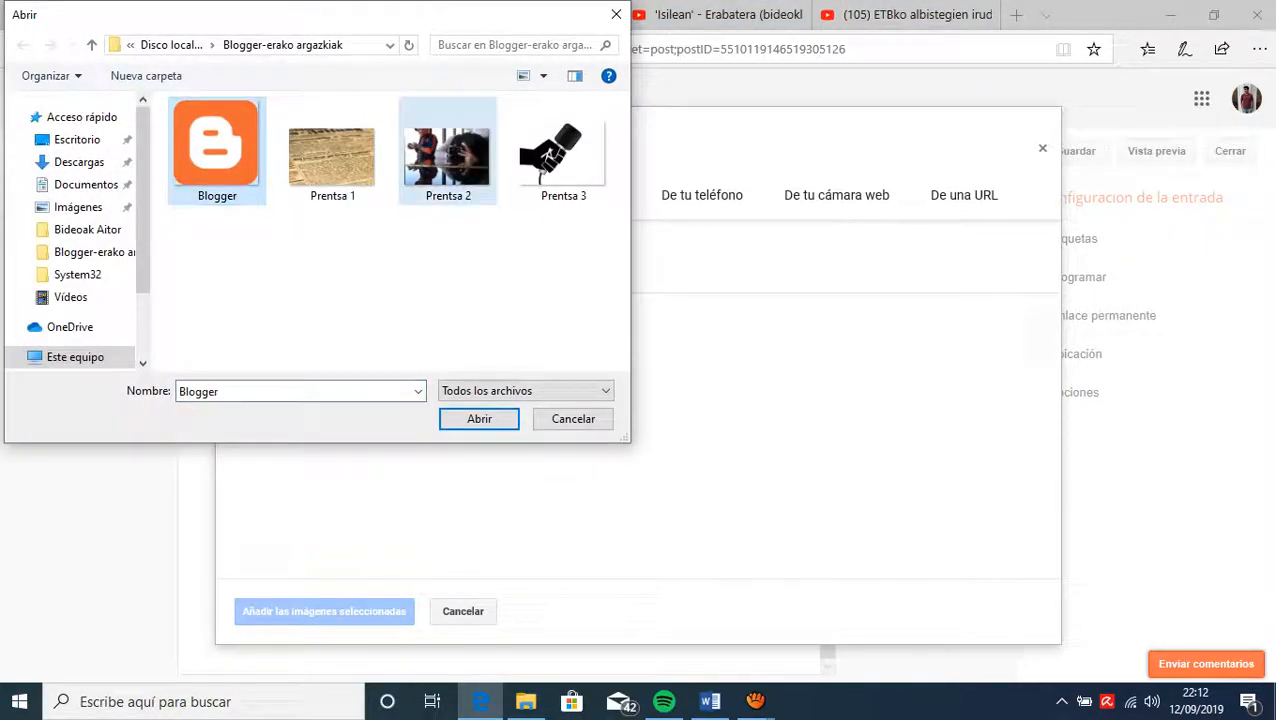
ctrl+click(563, 150)
click(479, 418)
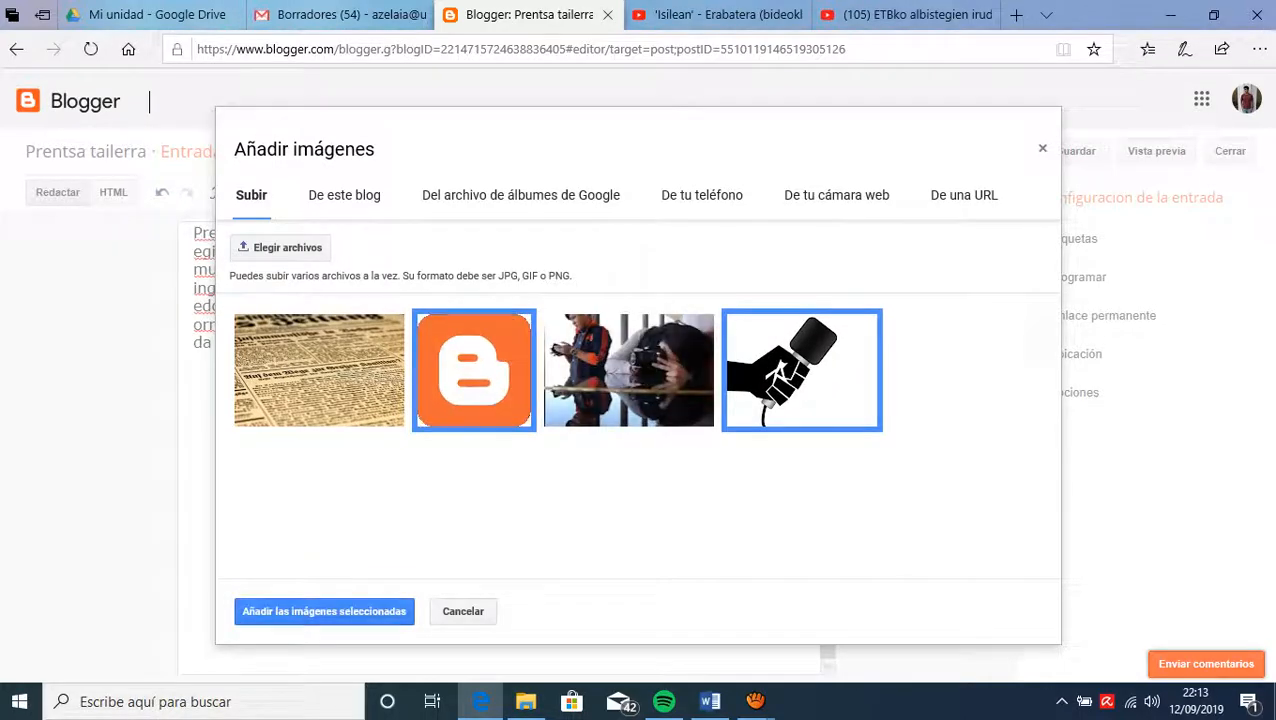
click(324, 611)
scroll(499, 448, down, 4)
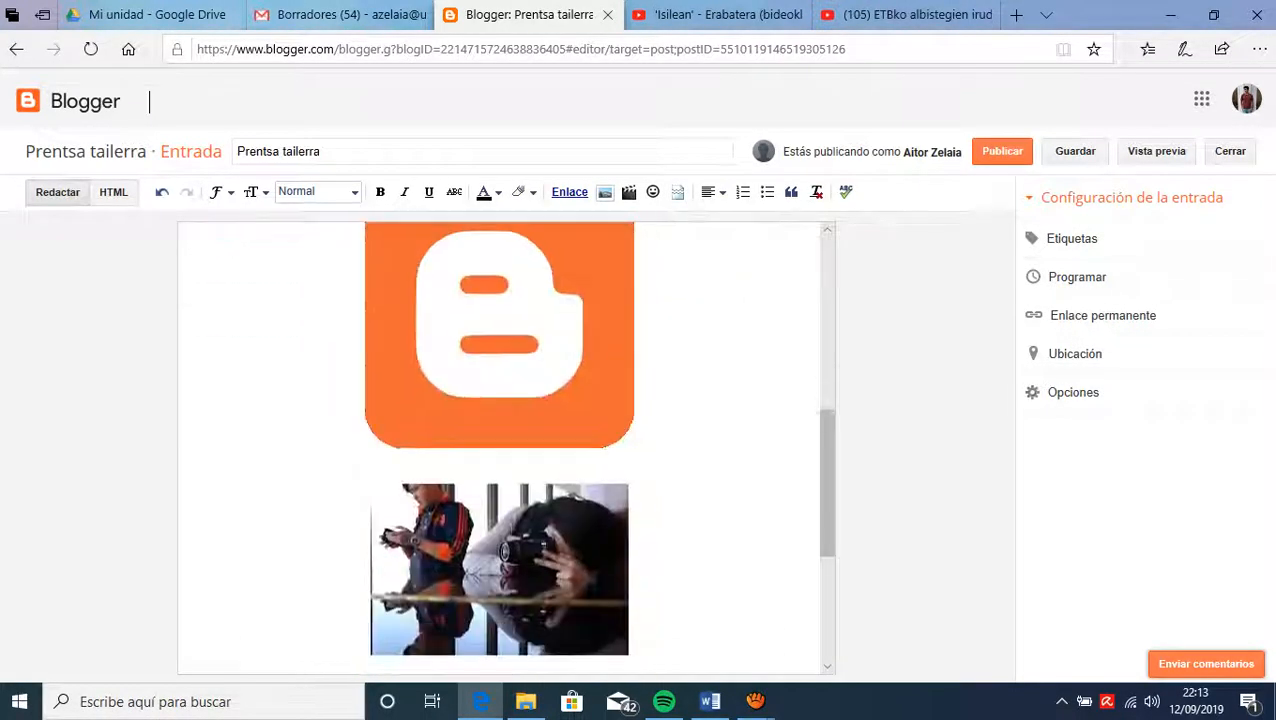
scroll(499, 448, up, 2)
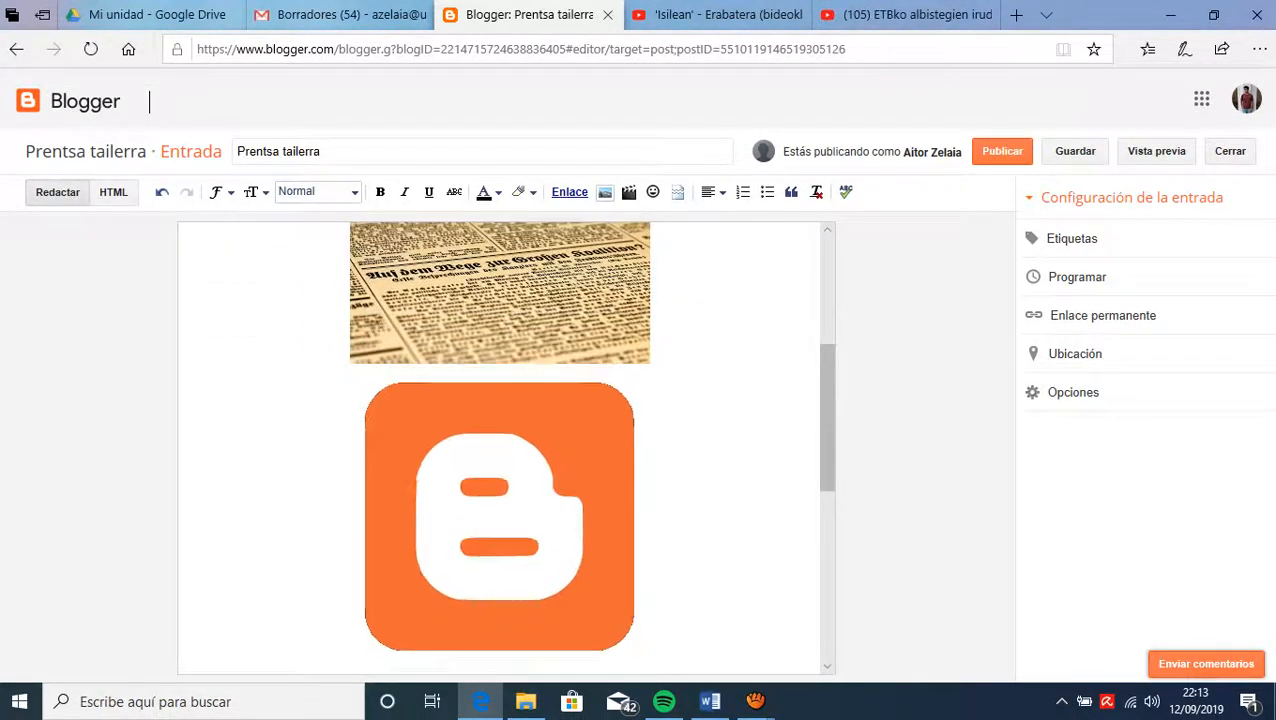
scroll(499, 448, down, 1)
scroll(499, 448, down, 5)
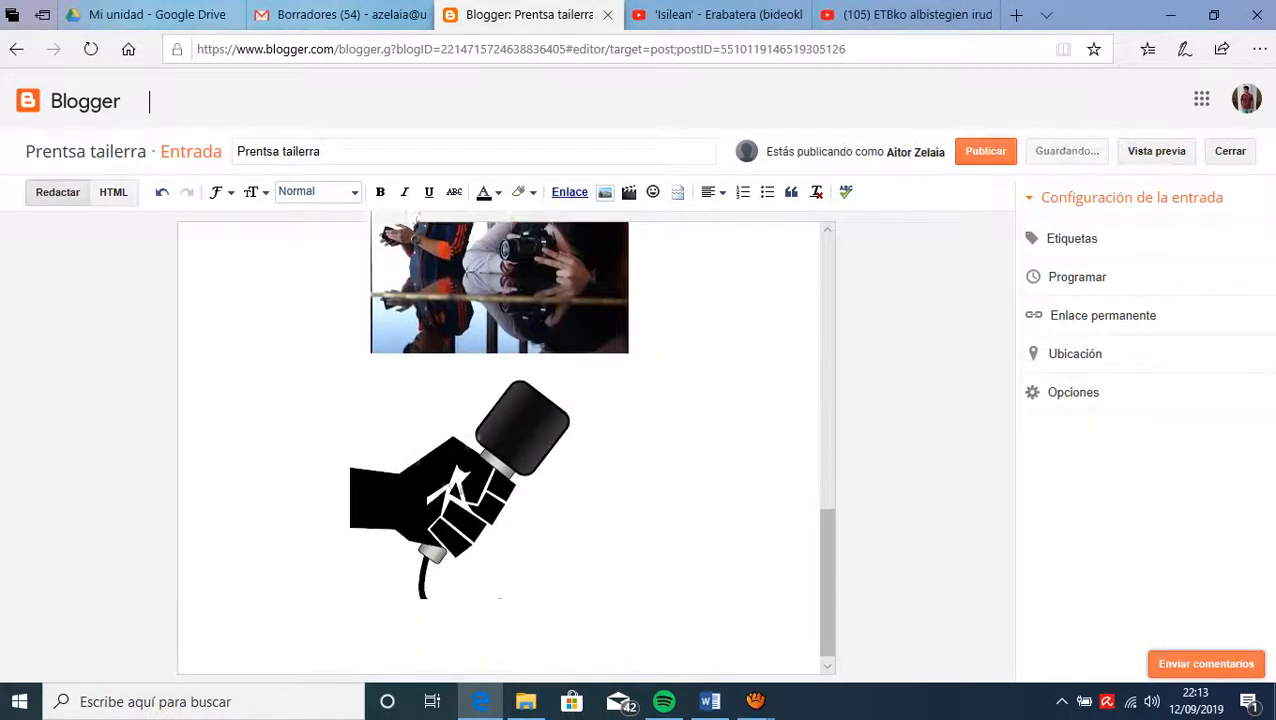
scroll(500, 598, up, 6)
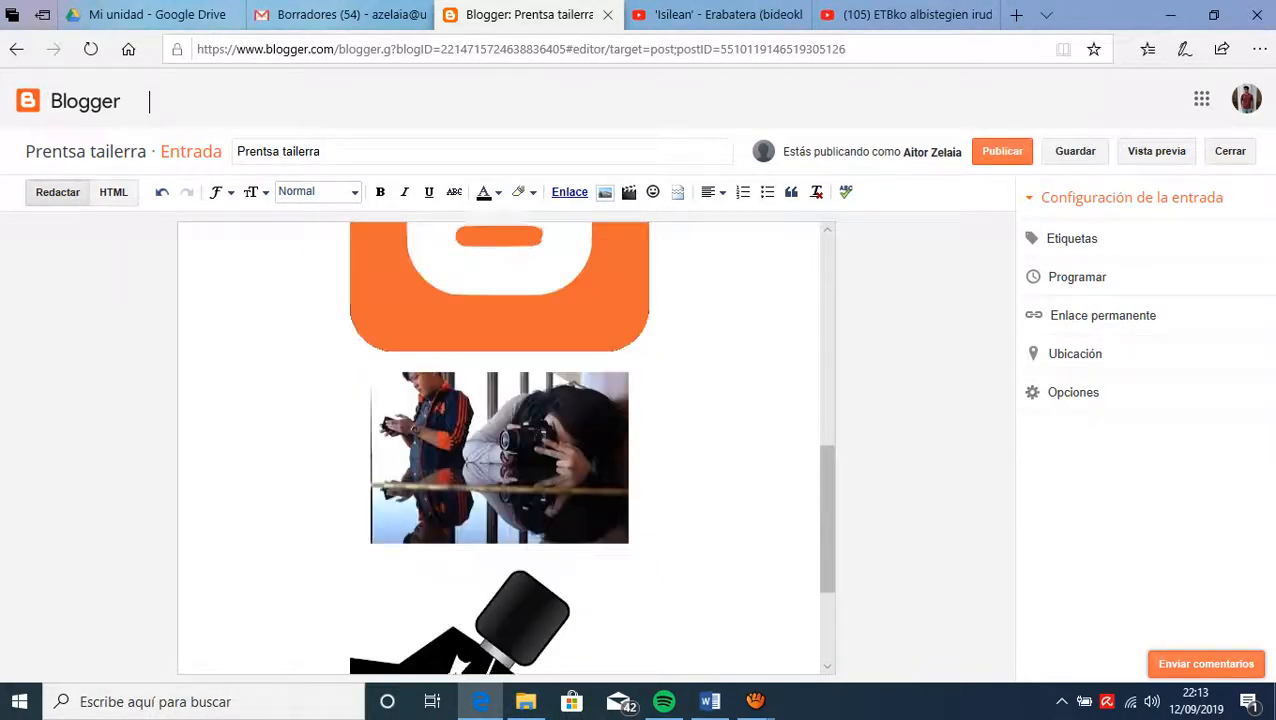
scroll(500, 448, up, 3)
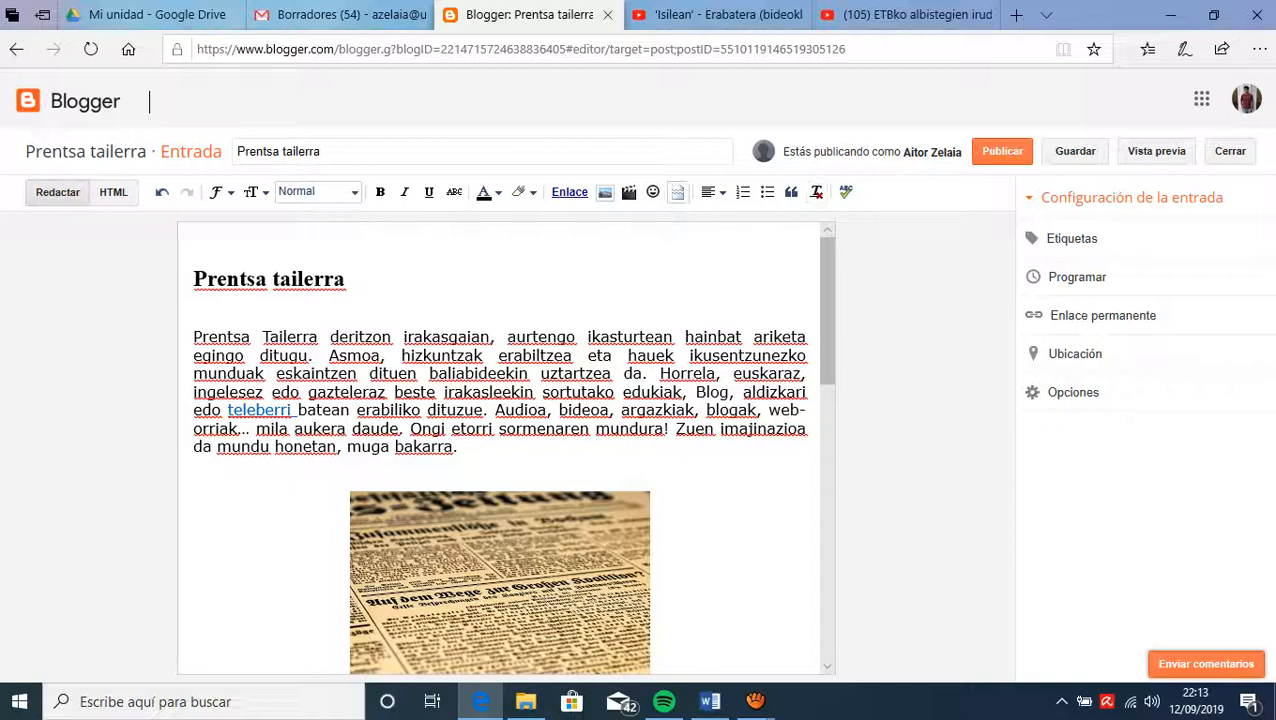
click(653, 191)
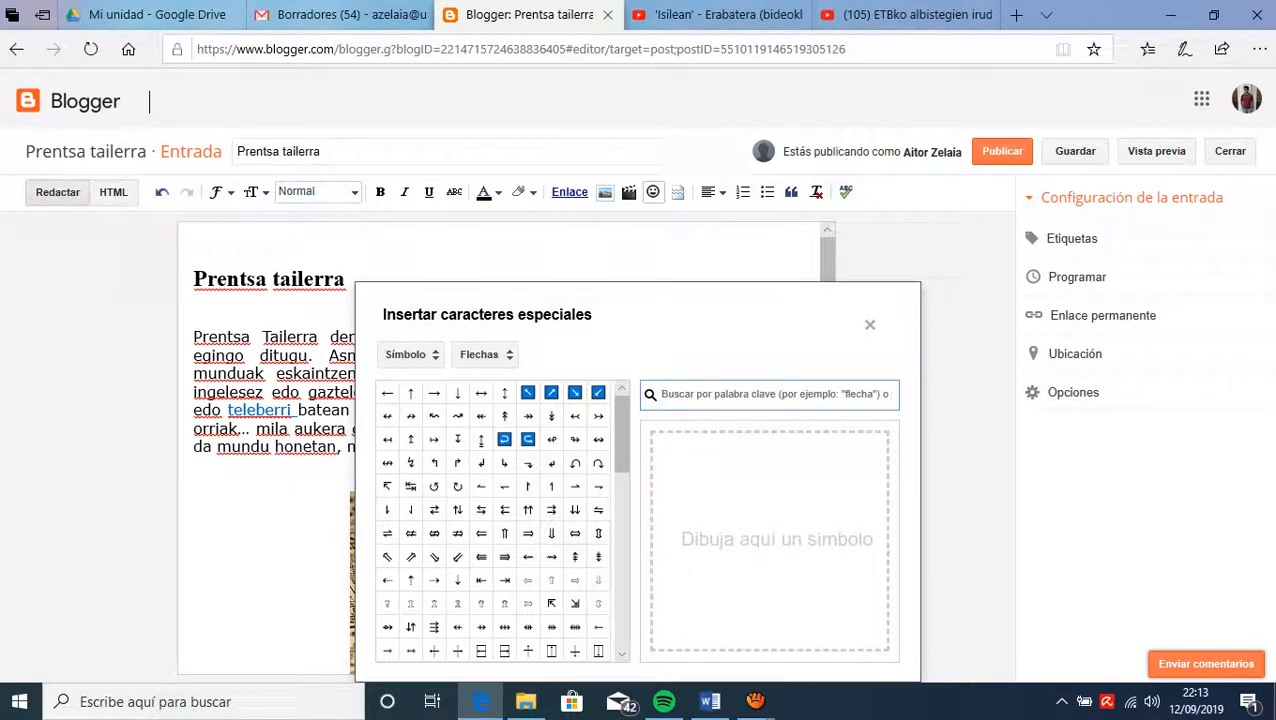
click(194, 238)
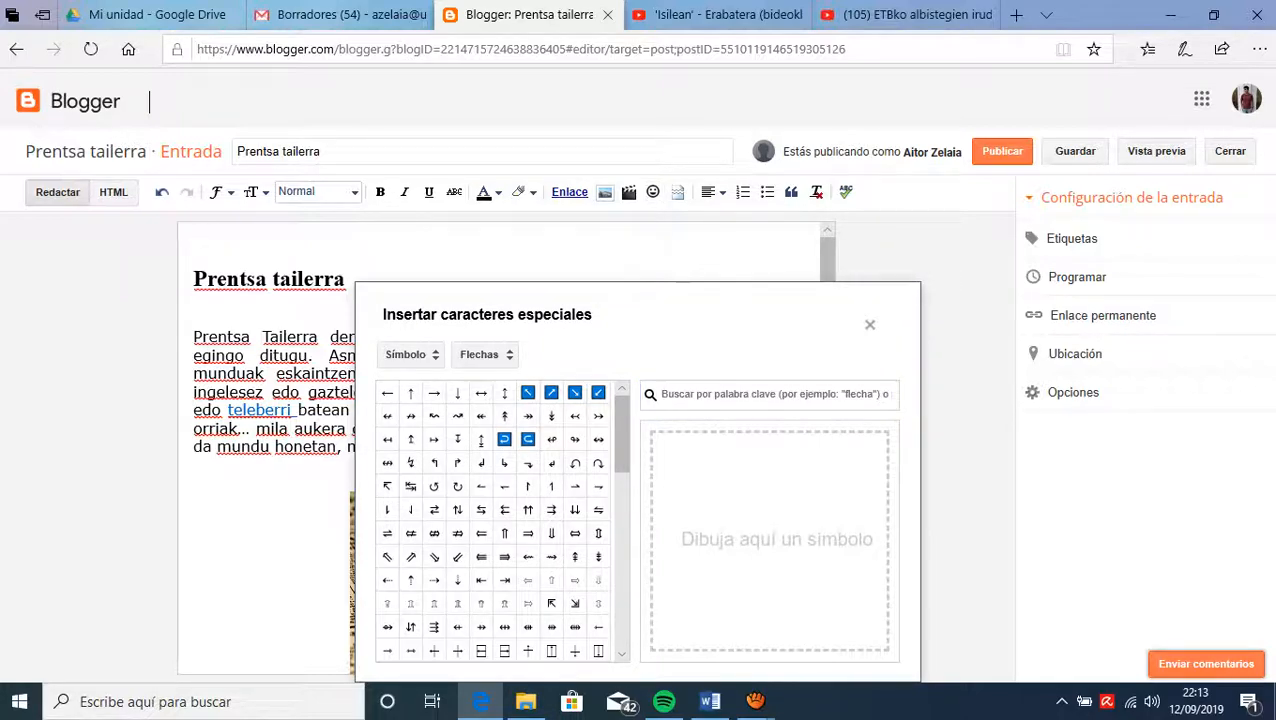
key(Escape)
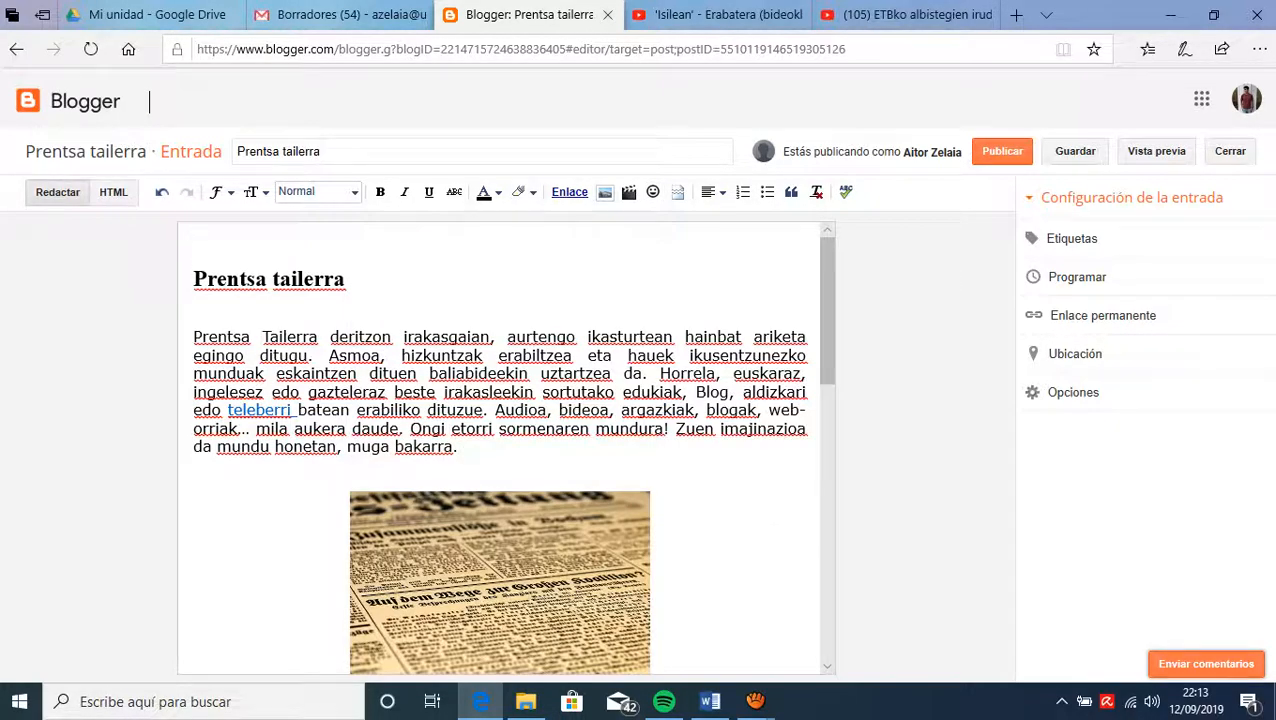
- Preview the post and review its text, link and pictures down to the end of the page
scroll(500, 450, down, 6)
scroll(500, 450, up, 6)
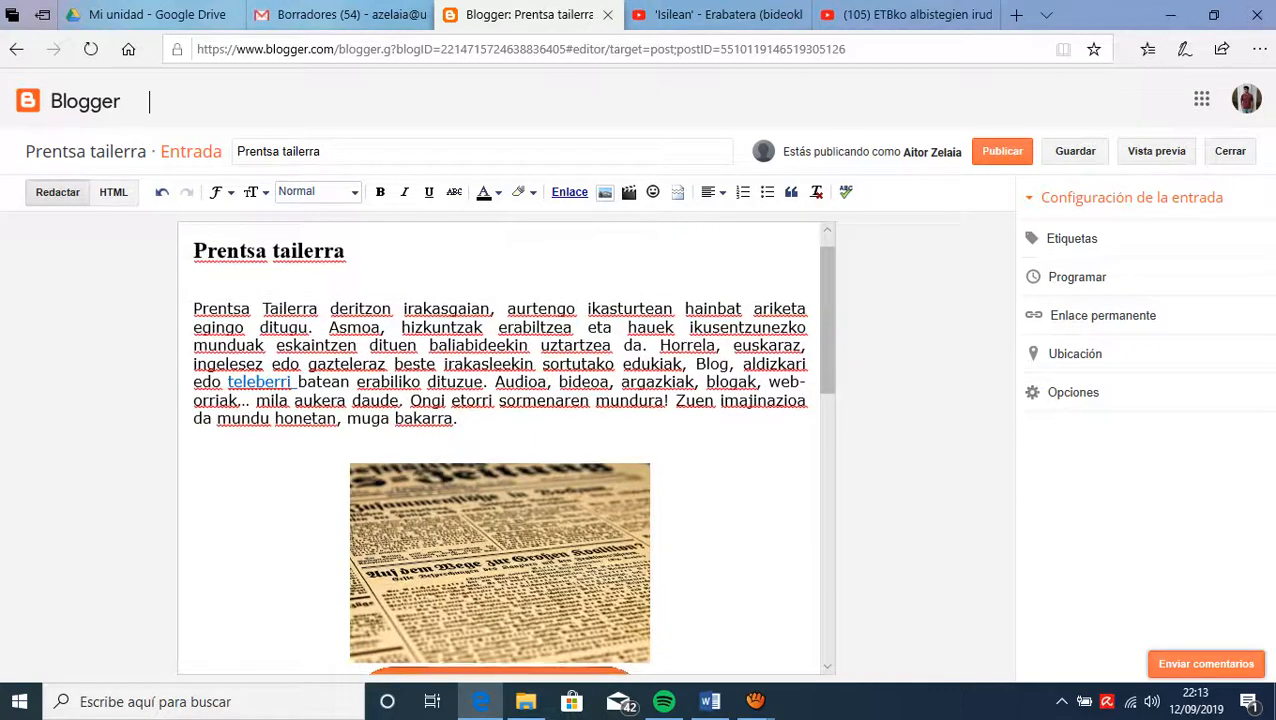
scroll(500, 450, up, 1)
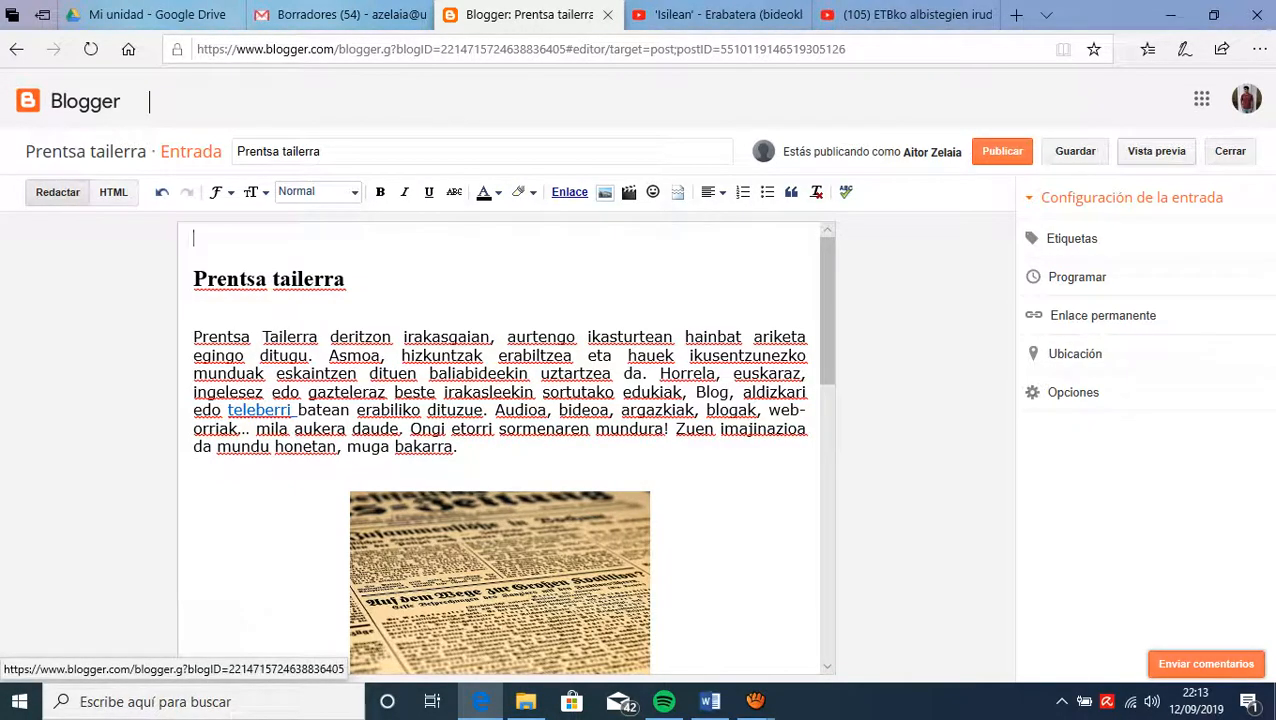
click(1156, 151)
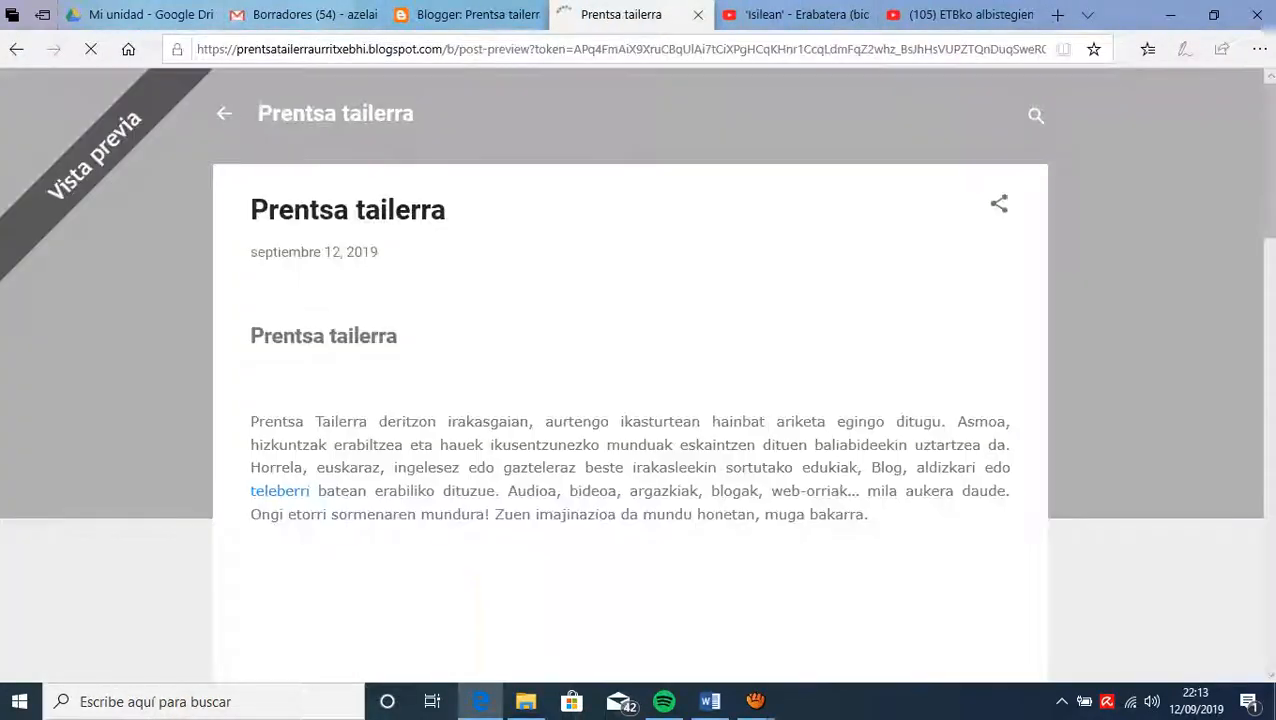
scroll(638, 376, down, 5)
scroll(638, 376, down, 5)
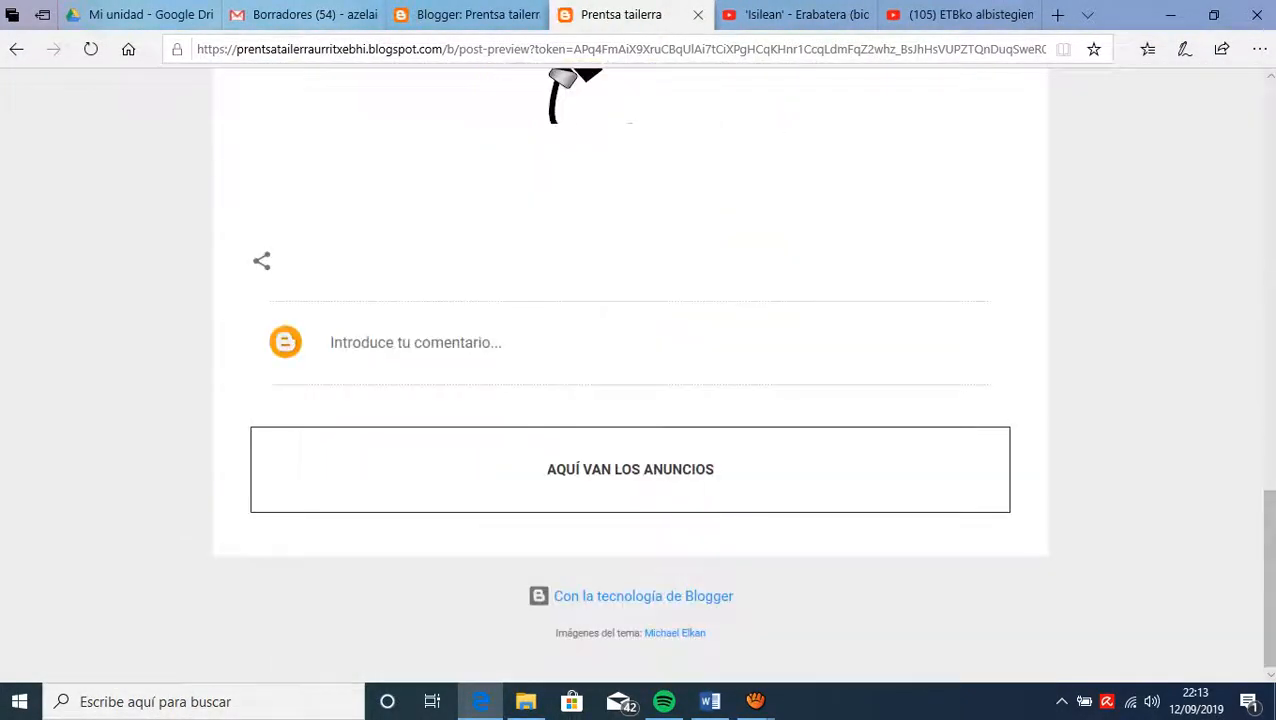
scroll(638, 376, up, 15)
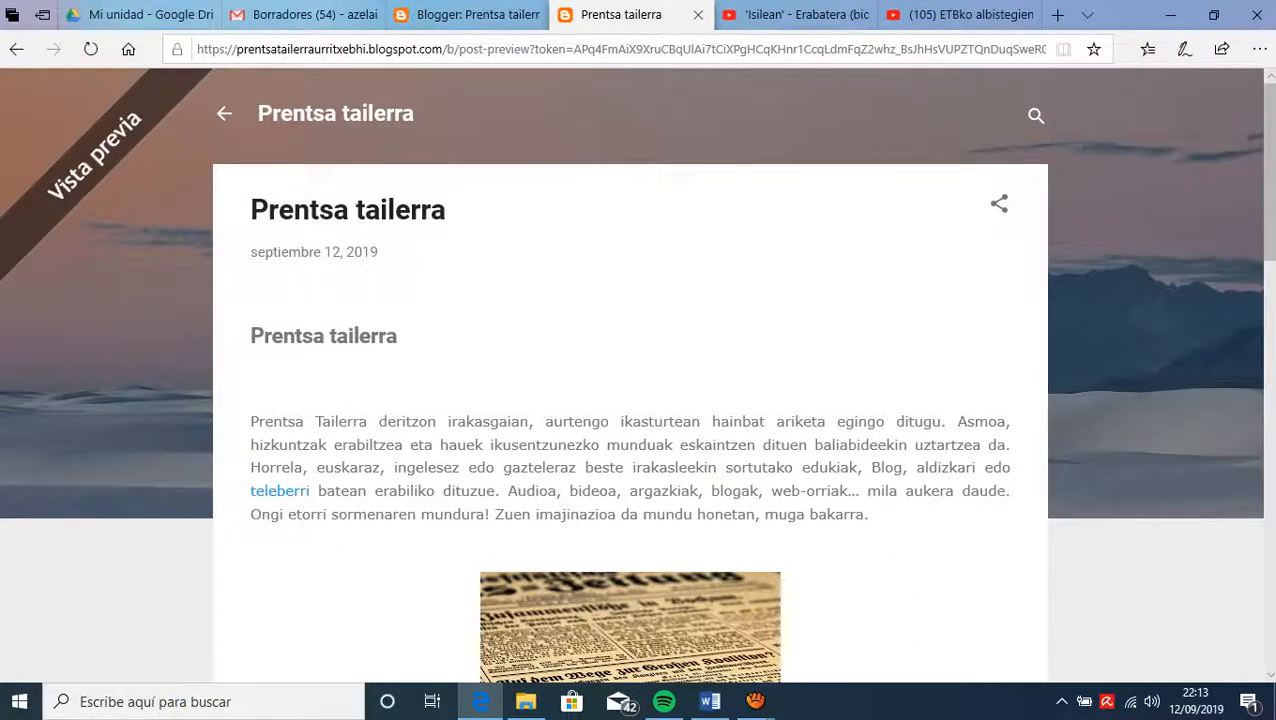
scroll(638, 376, down, 10)
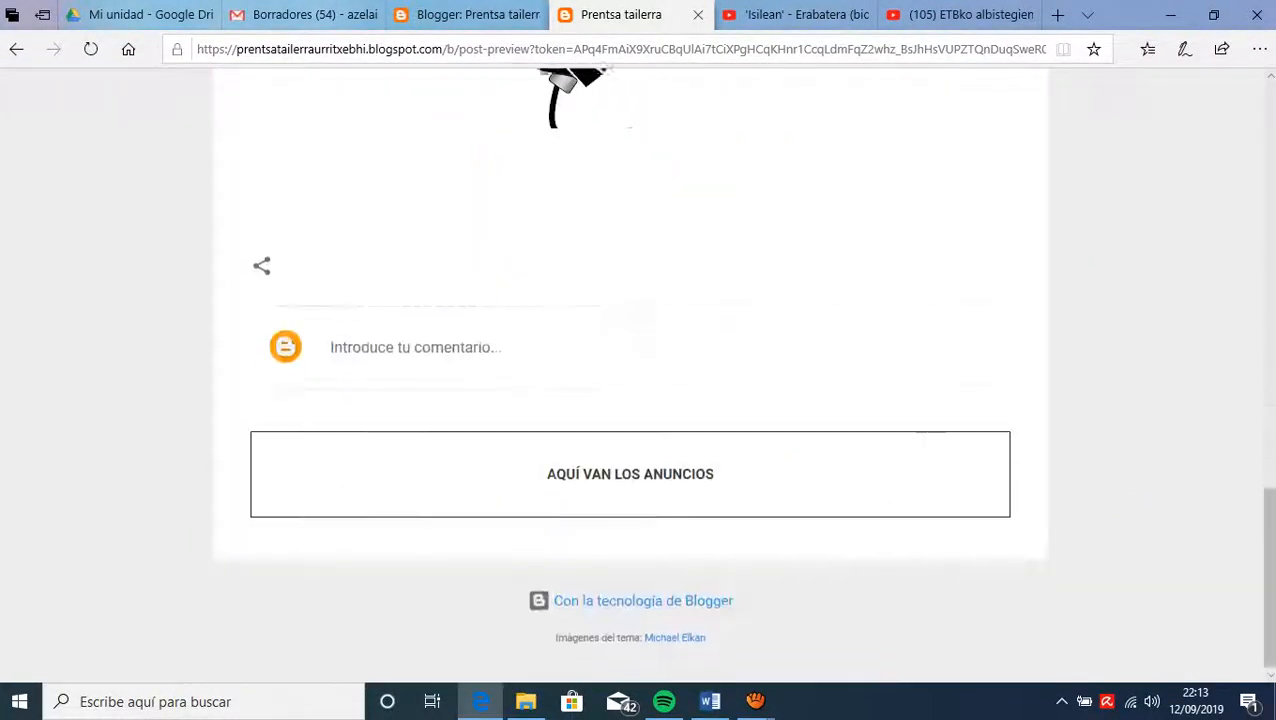
scroll(638, 376, up, 10)
scroll(638, 376, down, 10)
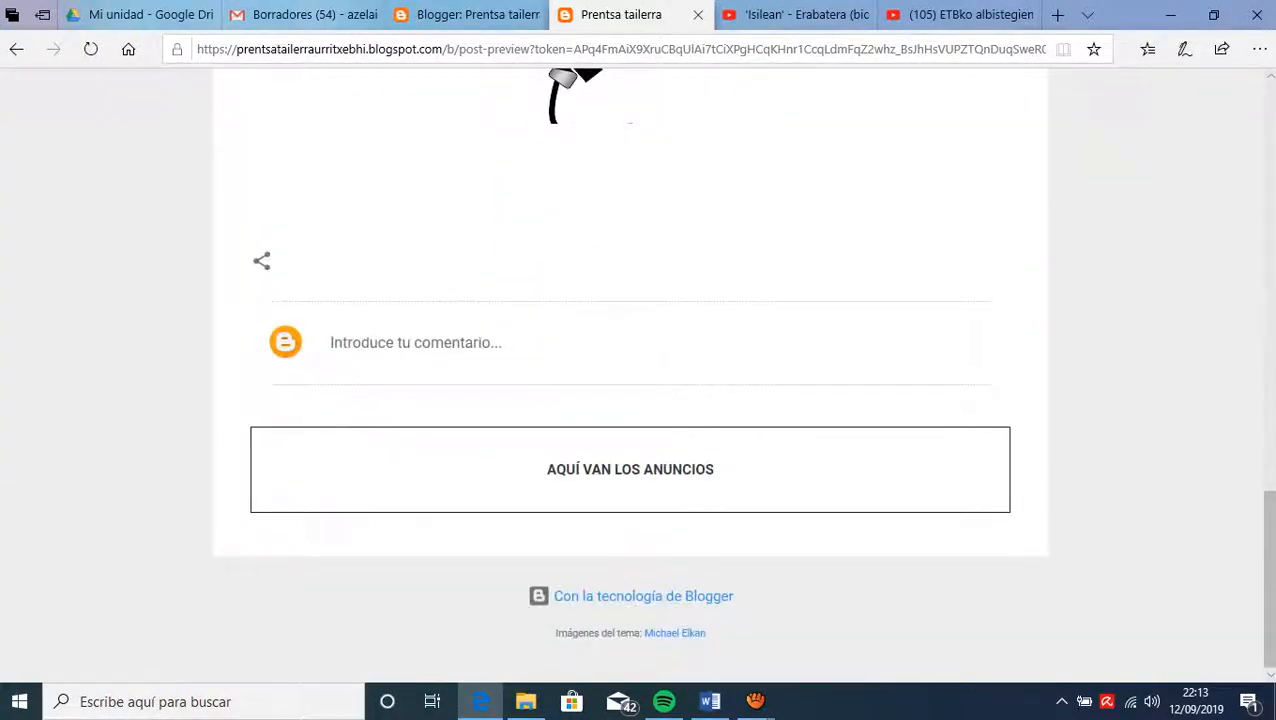
- Close the post preview and publish the post "Prentsa tailerra" from the editor
scroll(638, 376, up, 10)
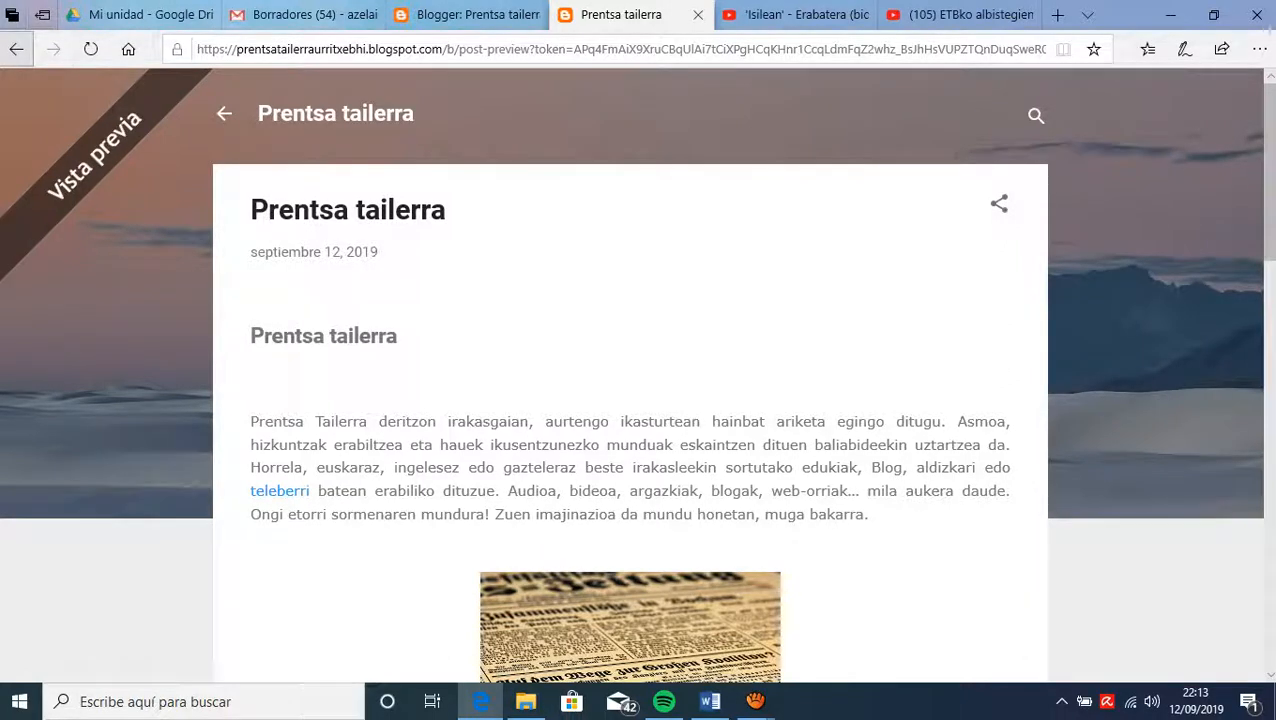
click(16, 49)
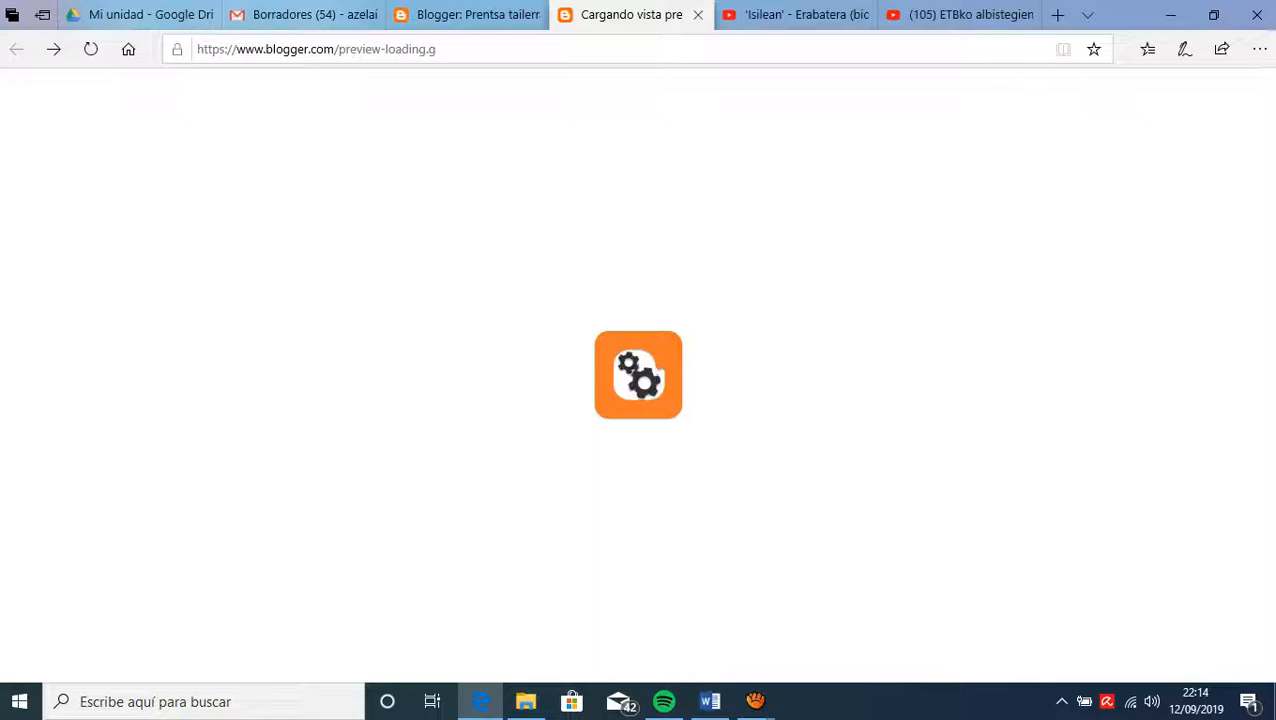
click(468, 15)
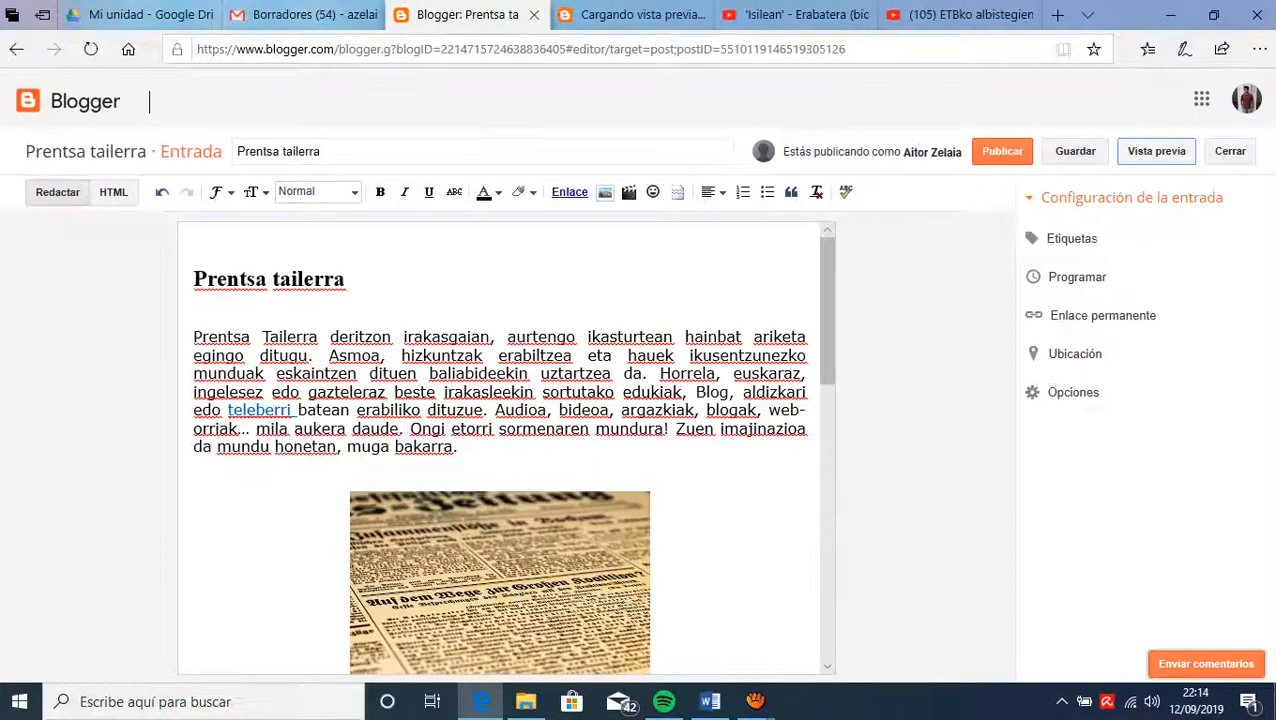
click(628, 15)
key(ctrl+w)
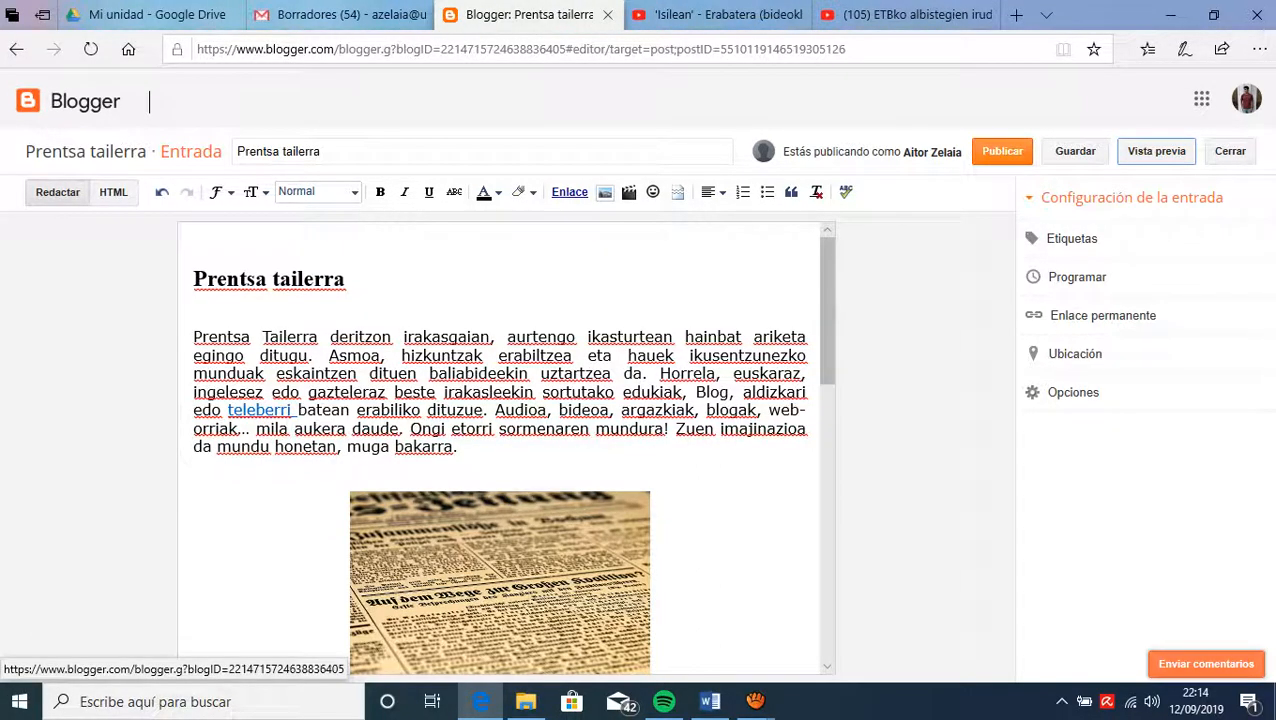
click(1002, 151)
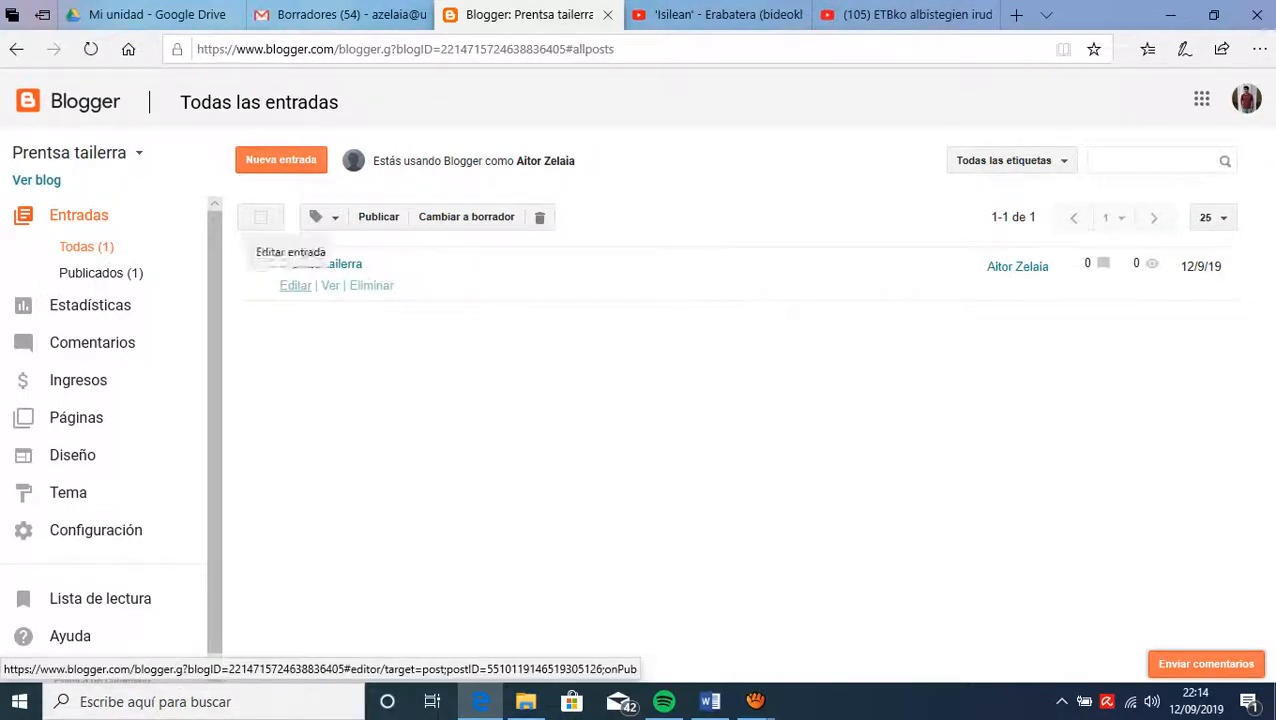
- Reopen the published post for editing, set its "Prentsa tailerra" heading to the size "La más grande" and update the post
click(295, 285)
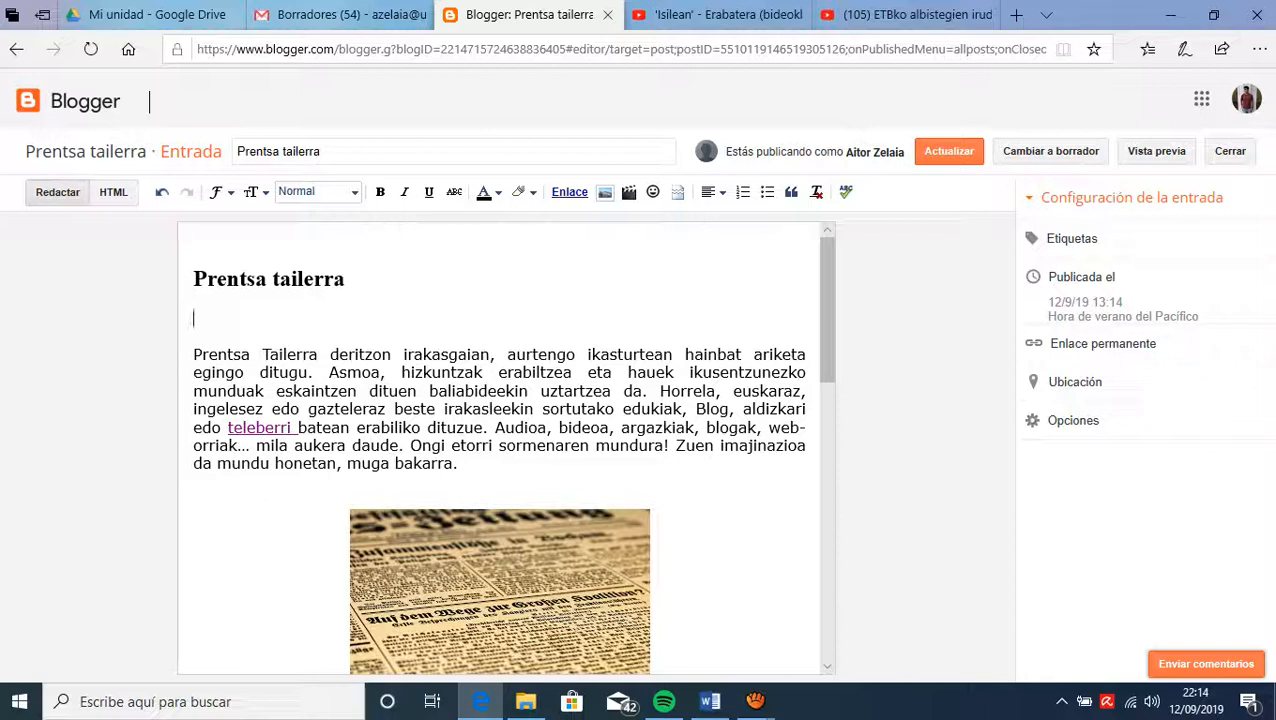
triple_click(296, 279)
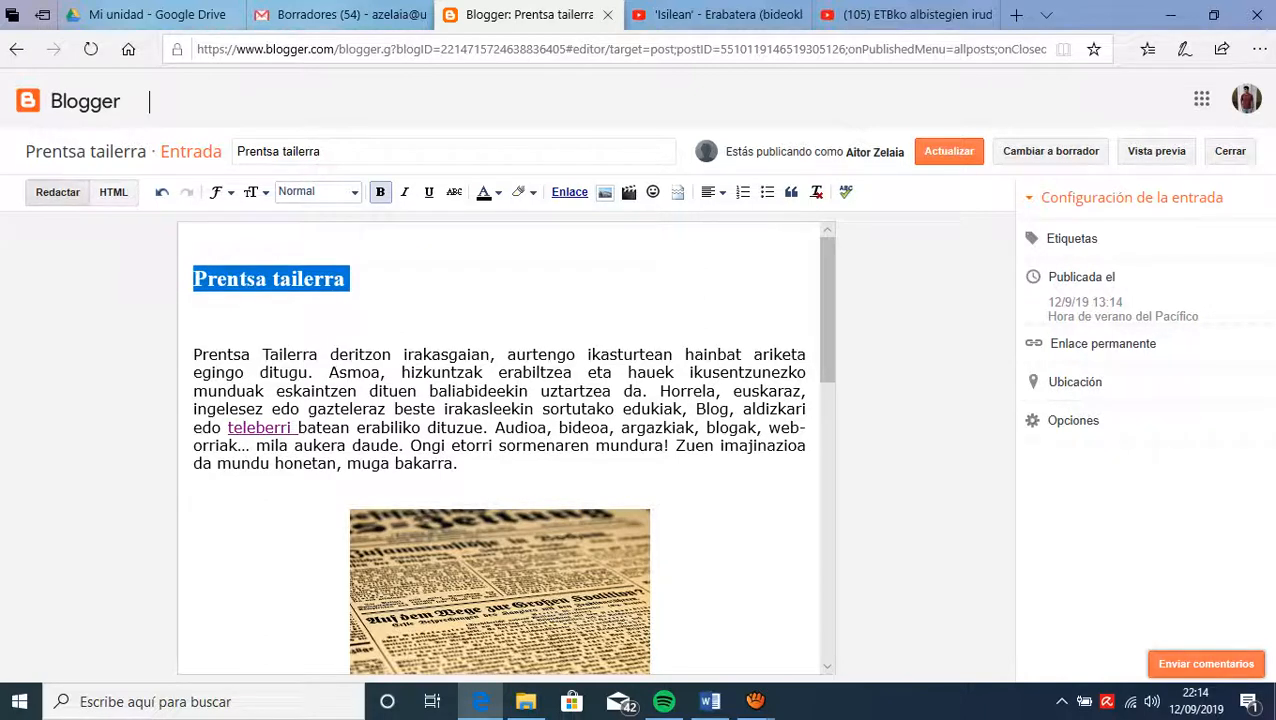
click(316, 191)
click(256, 191)
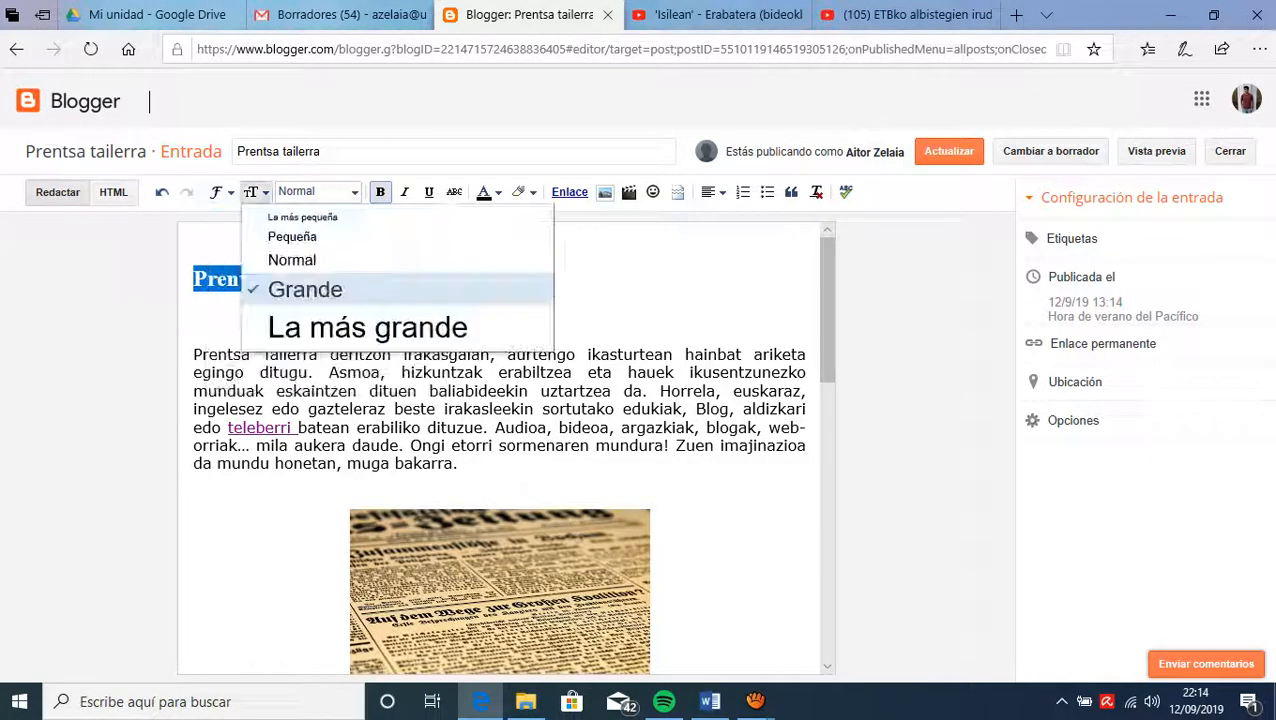
click(367, 327)
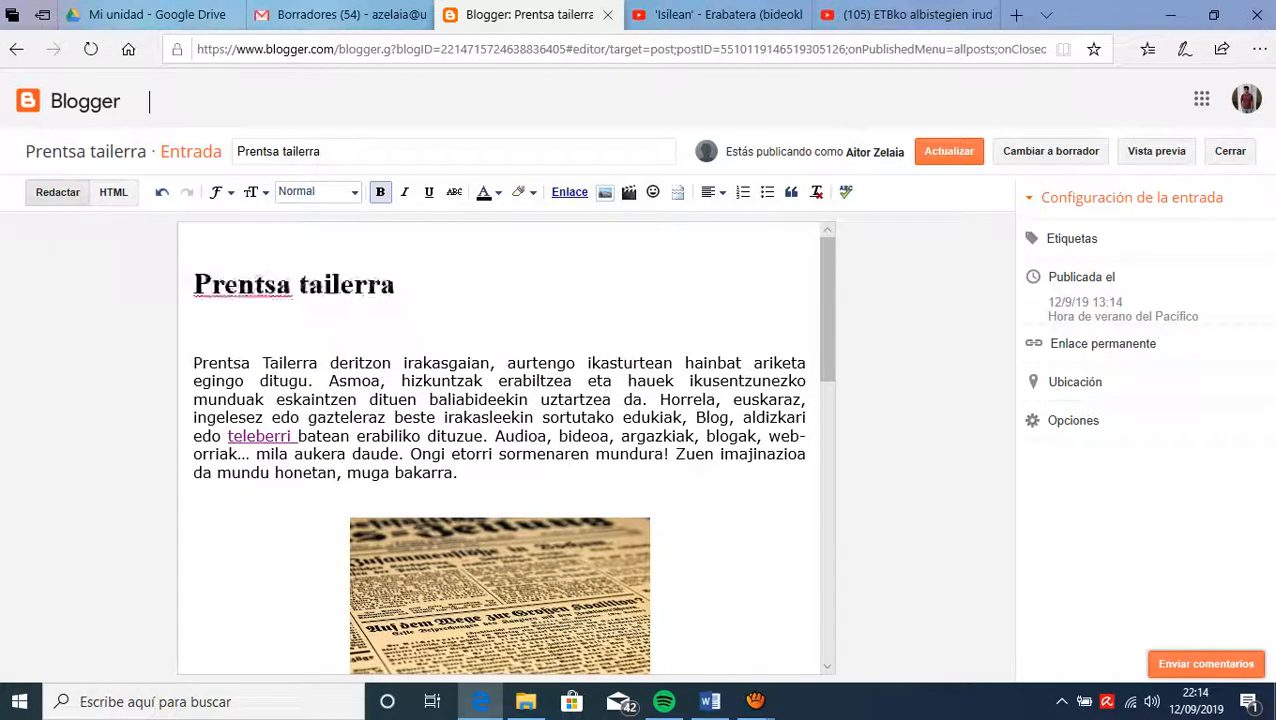
click(948, 151)
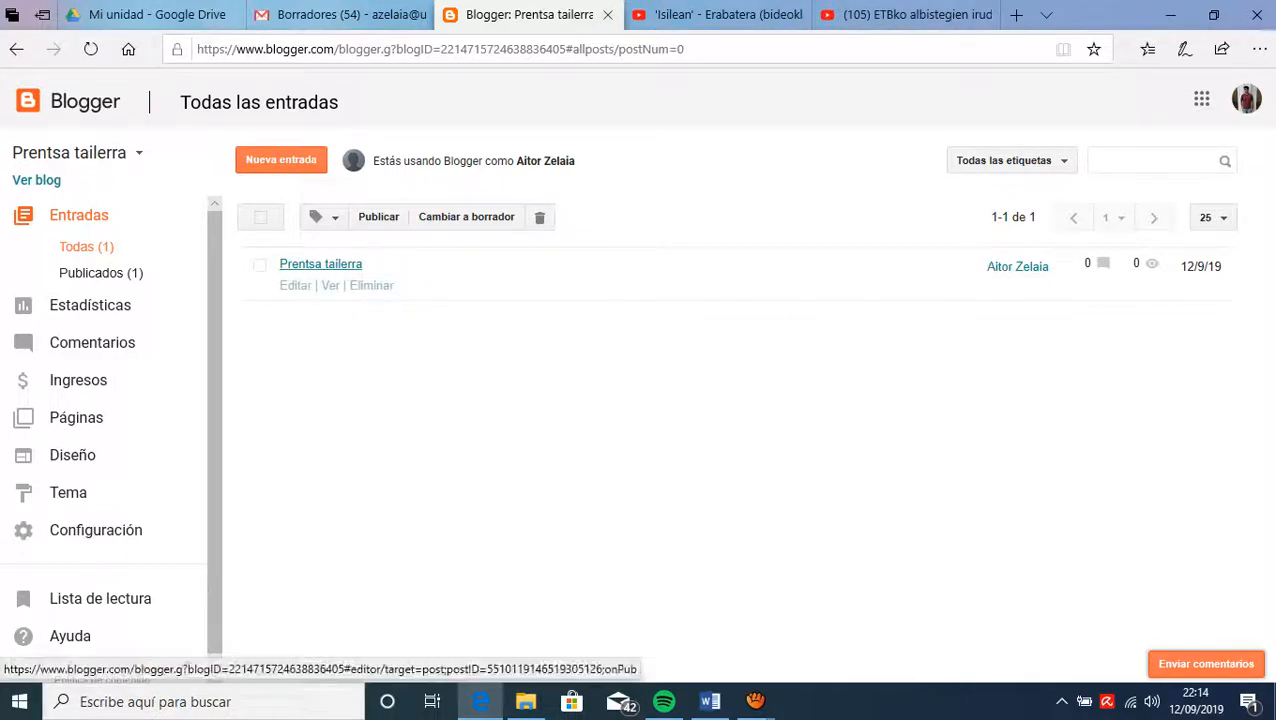
- Open the blog's layout settings and look through the gadget sections, from the sidebars and header to the page body
scroll(100, 420, down, 1)
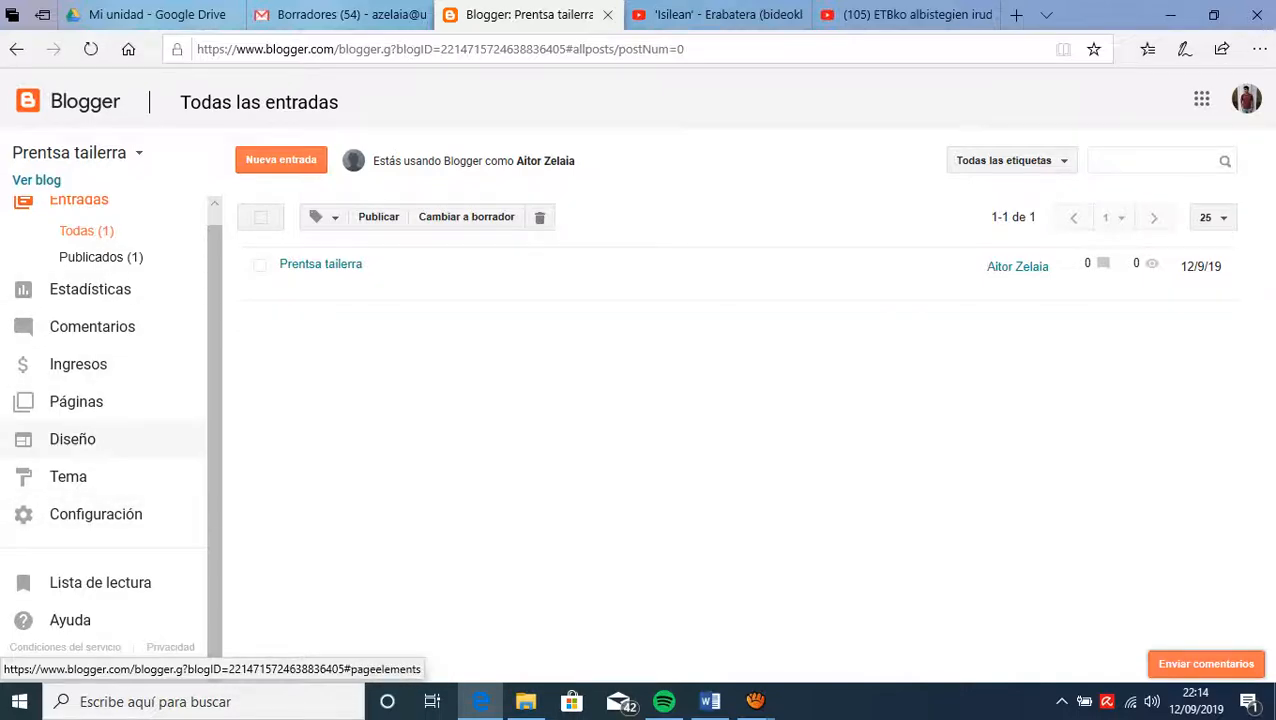
click(72, 439)
scroll(610, 440, down, 5)
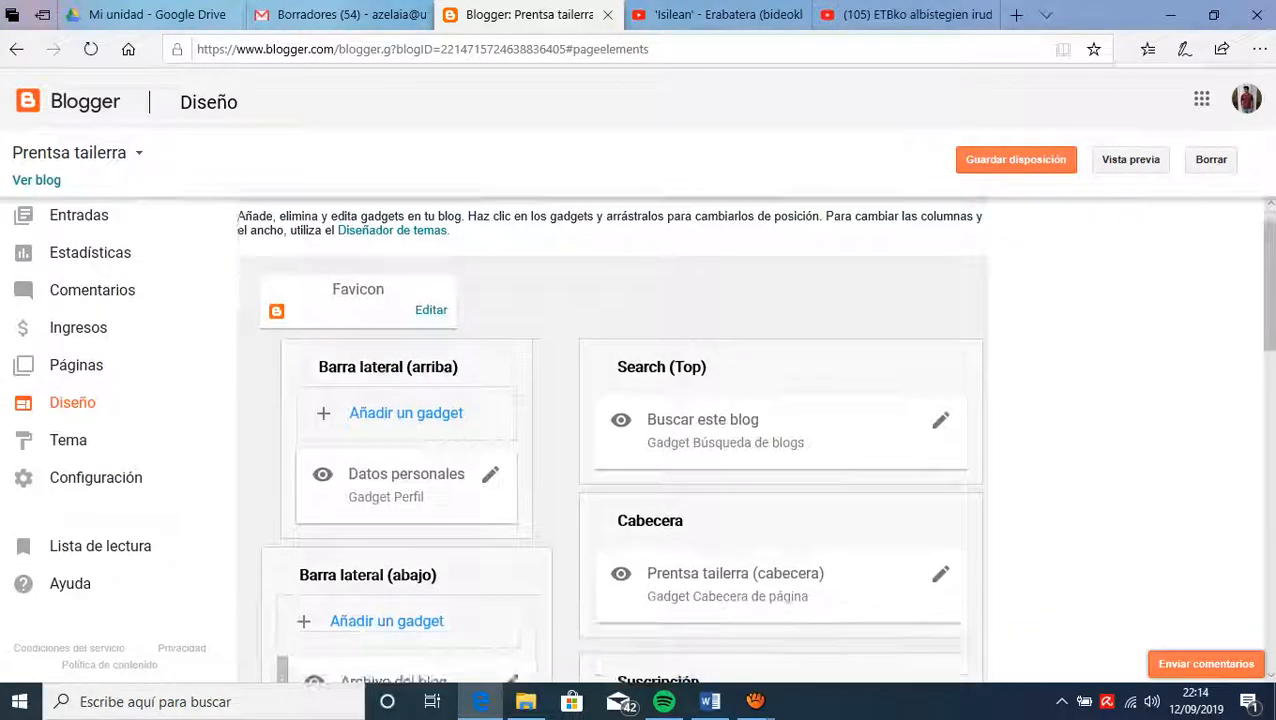
scroll(610, 440, down, 3)
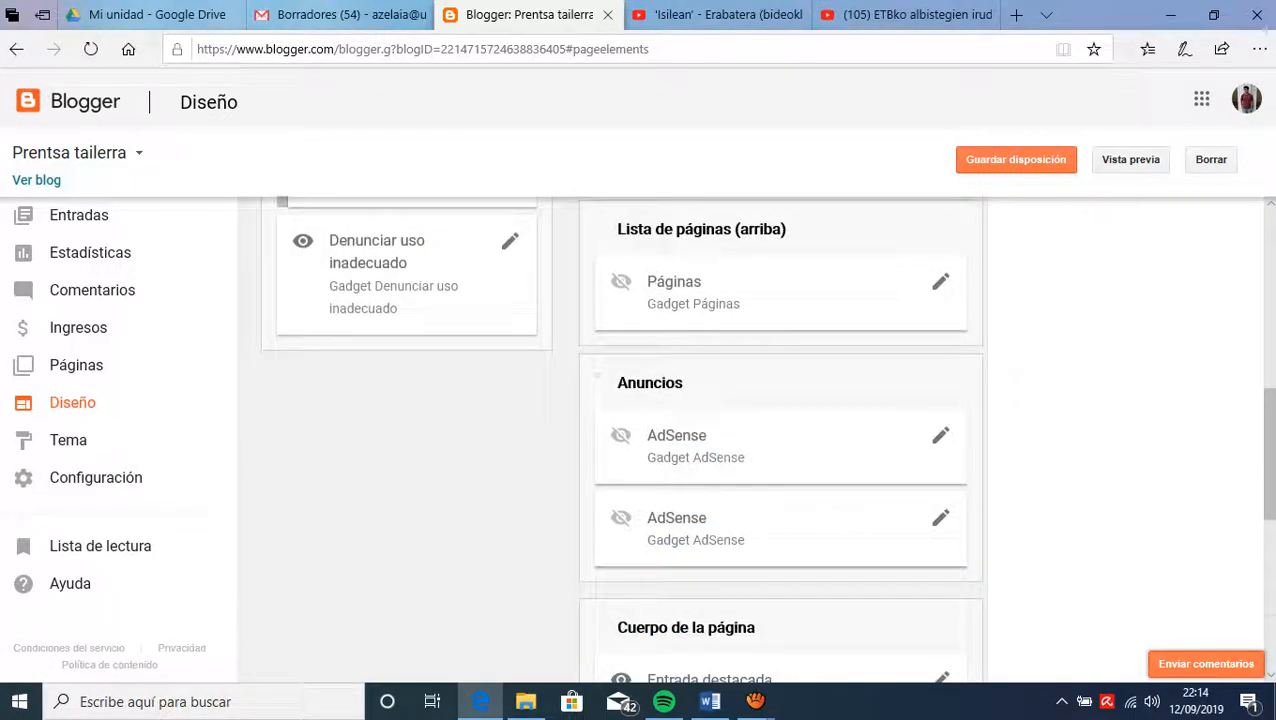
scroll(610, 440, down, 4)
scroll(610, 440, up, 8)
scroll(610, 440, up, 3)
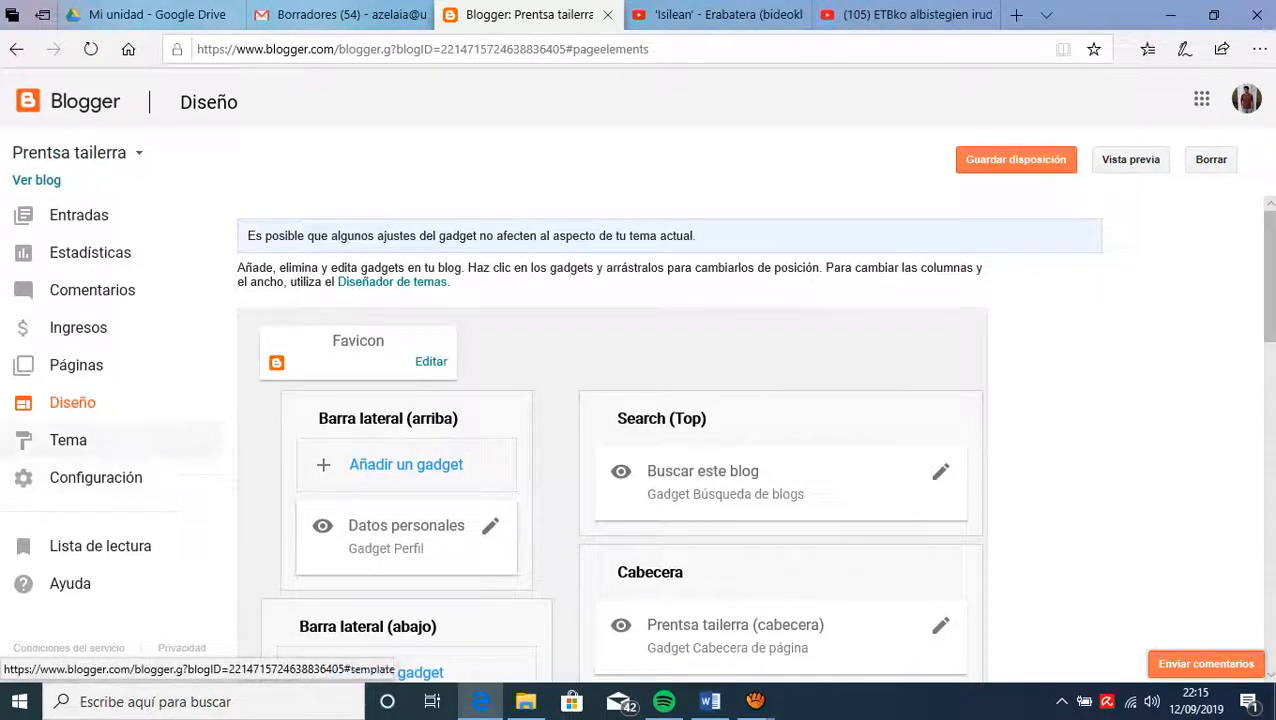
- Browse the blog themes, preview the second Soho theme with the dark sofa room and apply it to the blog
click(68, 440)
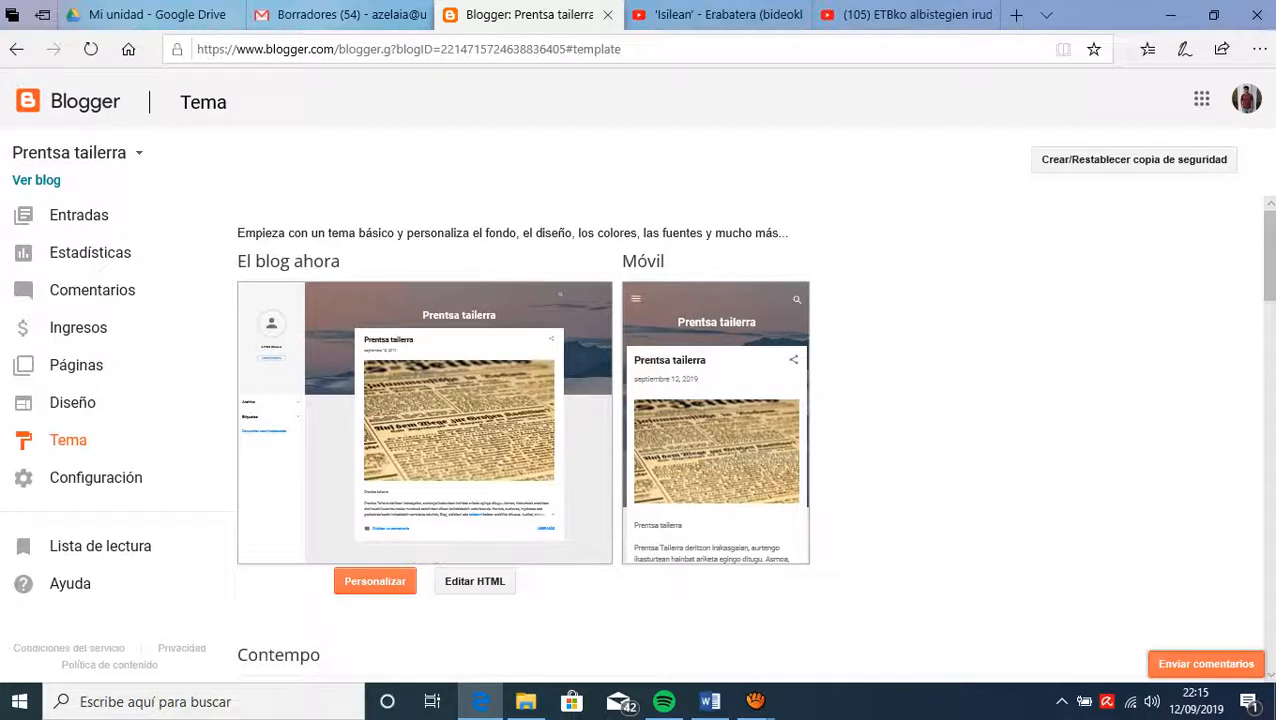
scroll(565, 440, down, 2)
scroll(565, 440, down, 1)
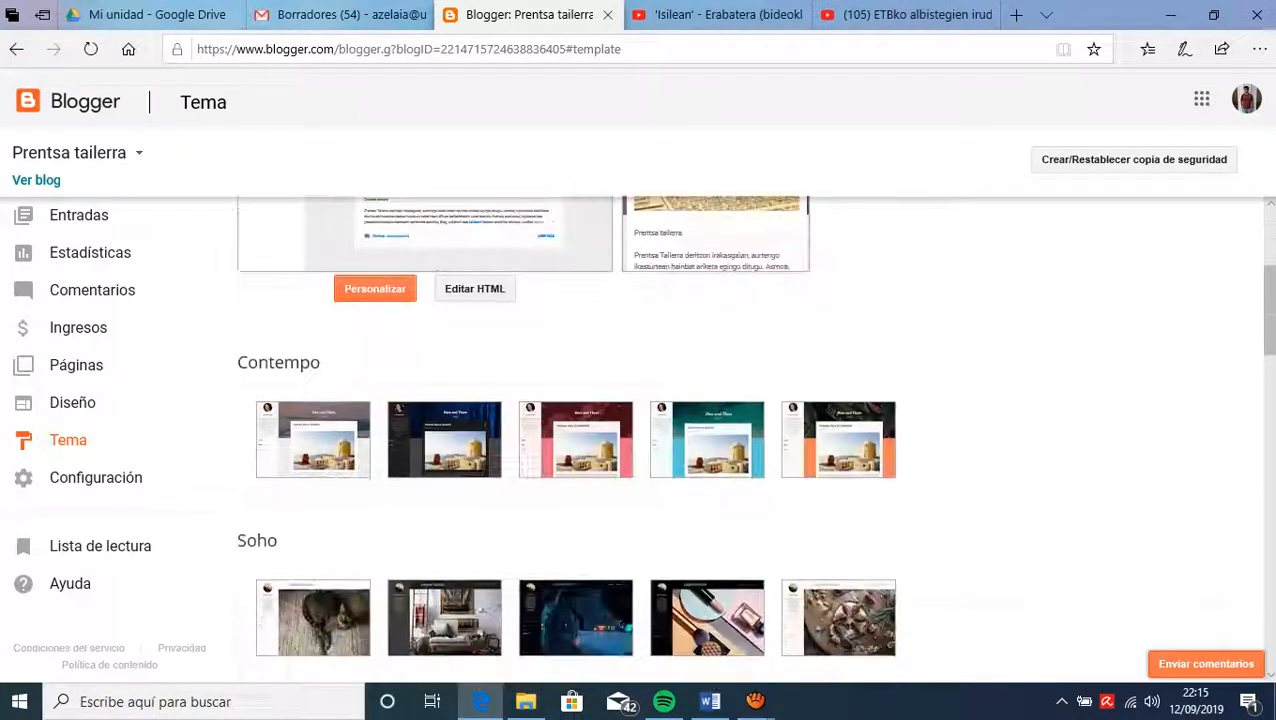
scroll(838, 440, down, 3)
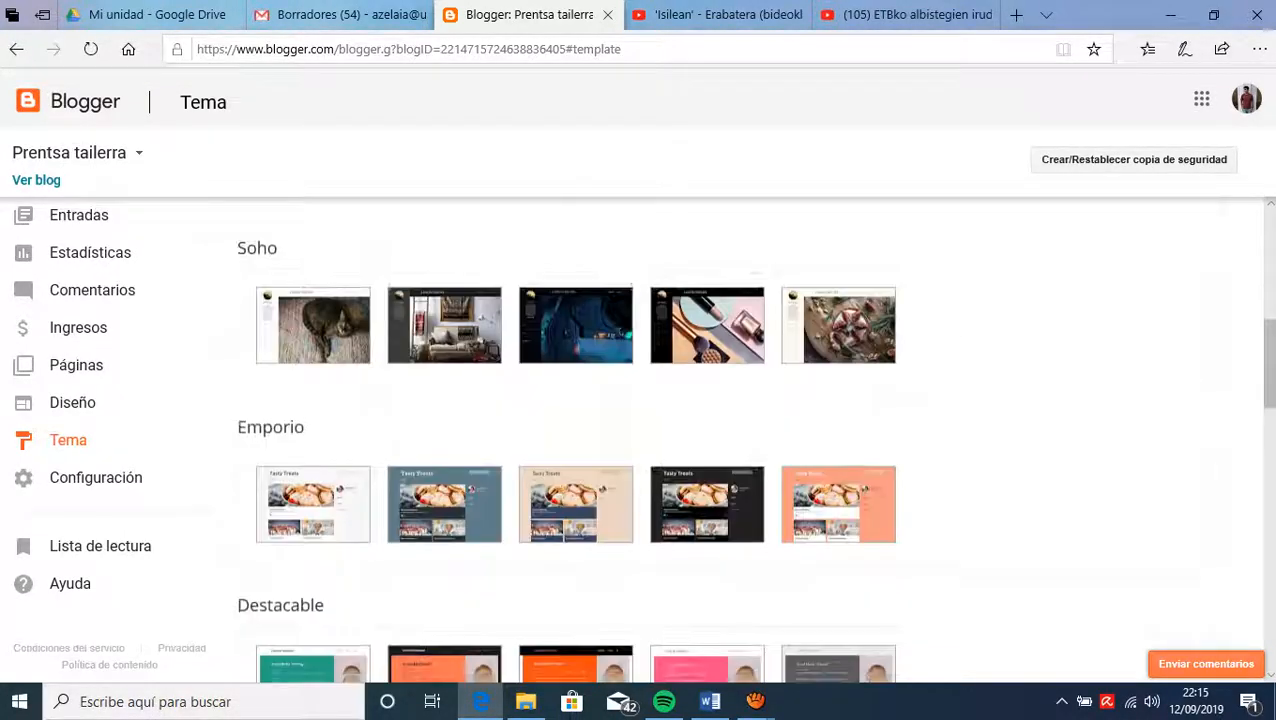
scroll(838, 323, down, 7)
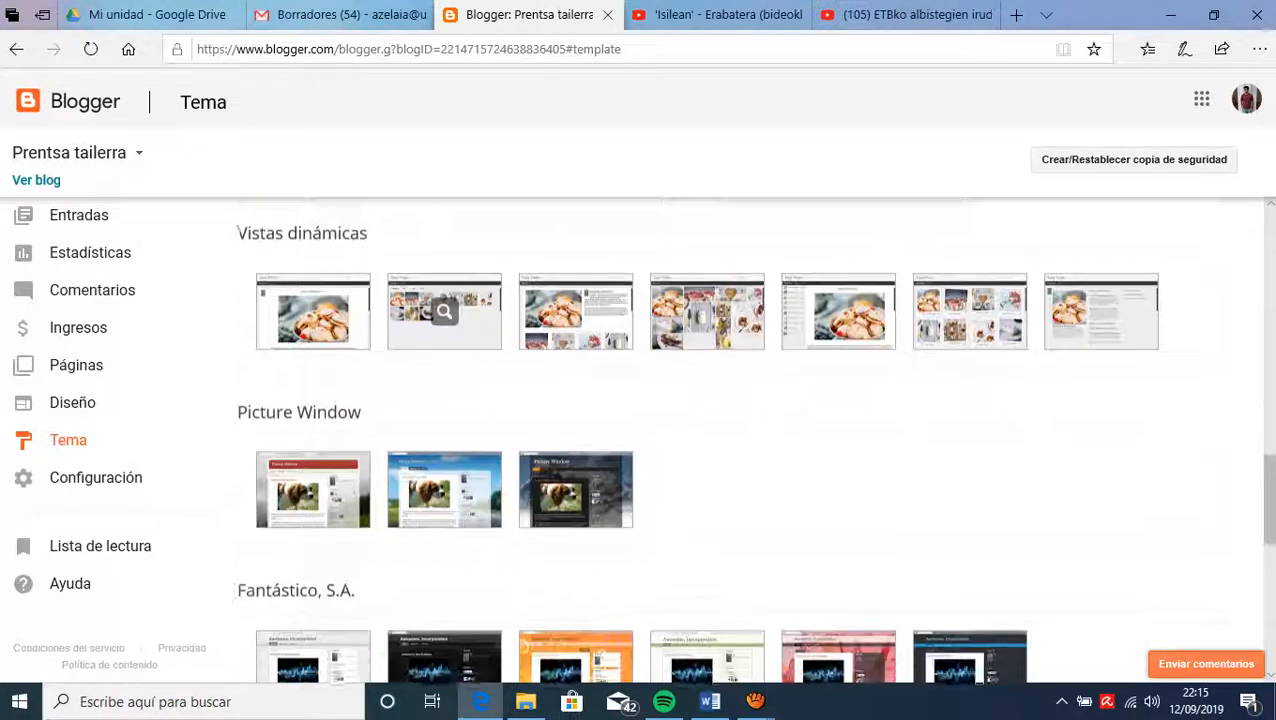
scroll(752, 440, down, 3)
scroll(752, 440, up, 10)
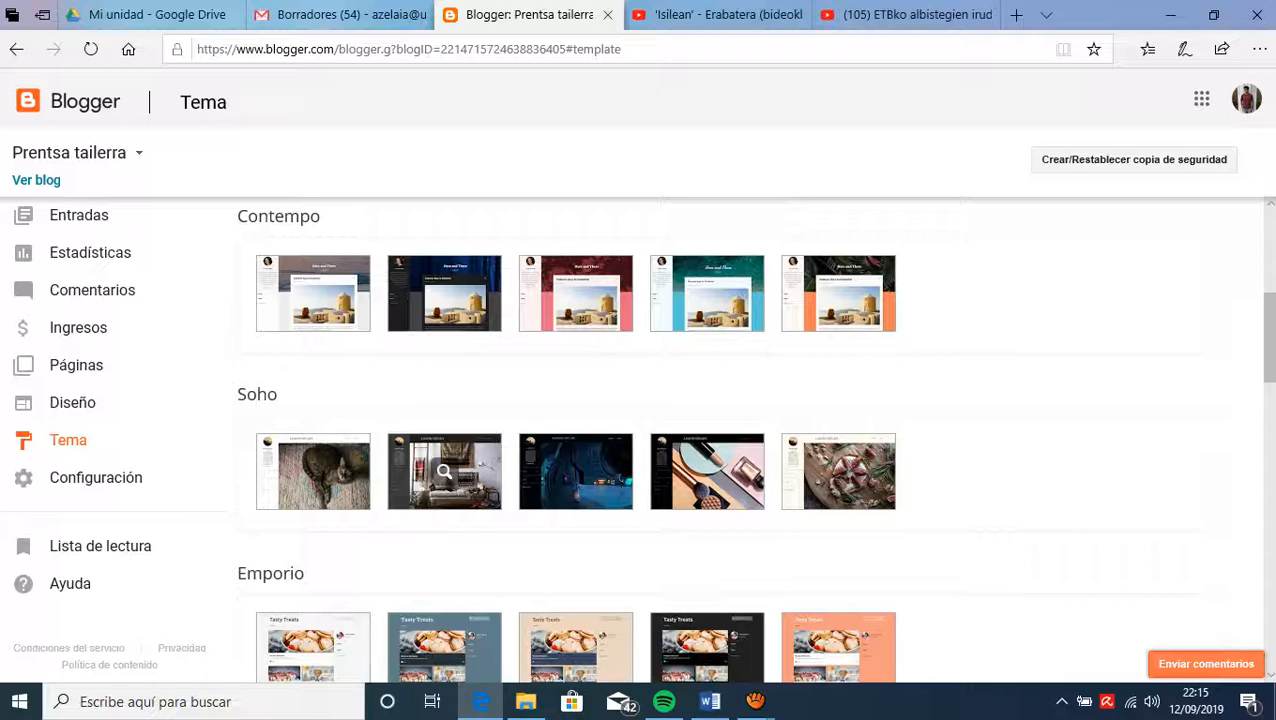
click(444, 472)
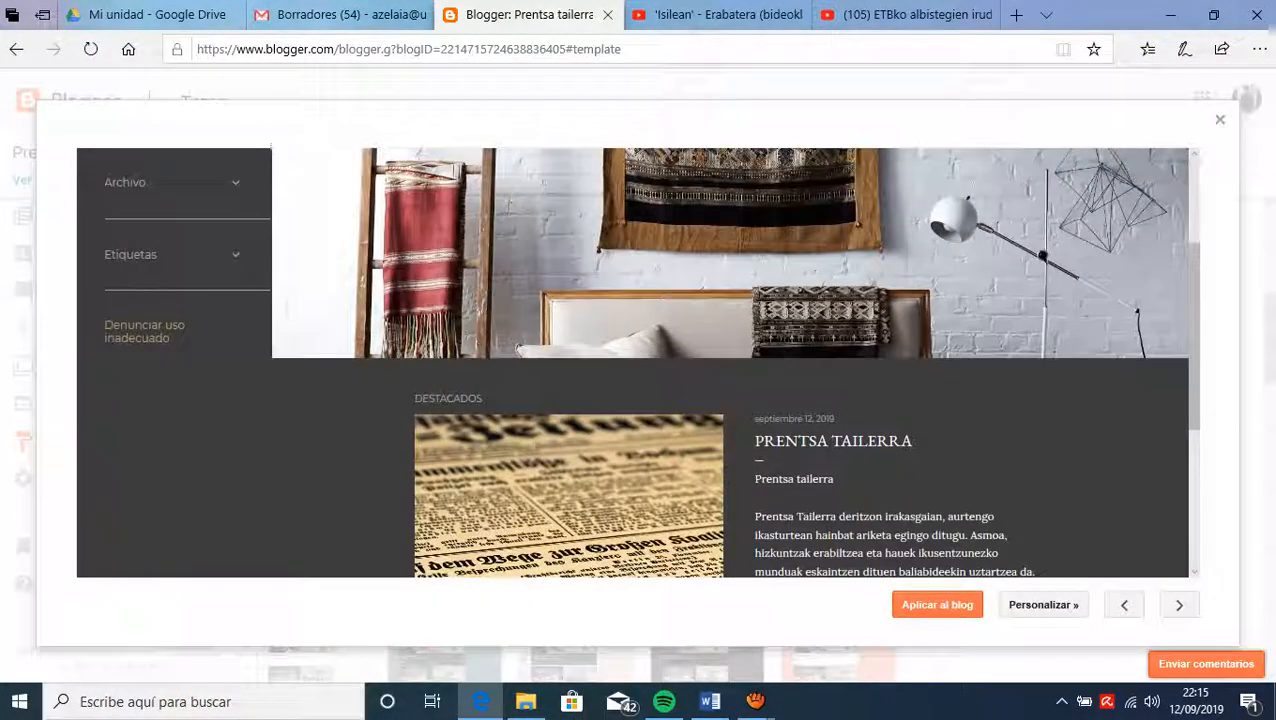
scroll(633, 363, down, 1)
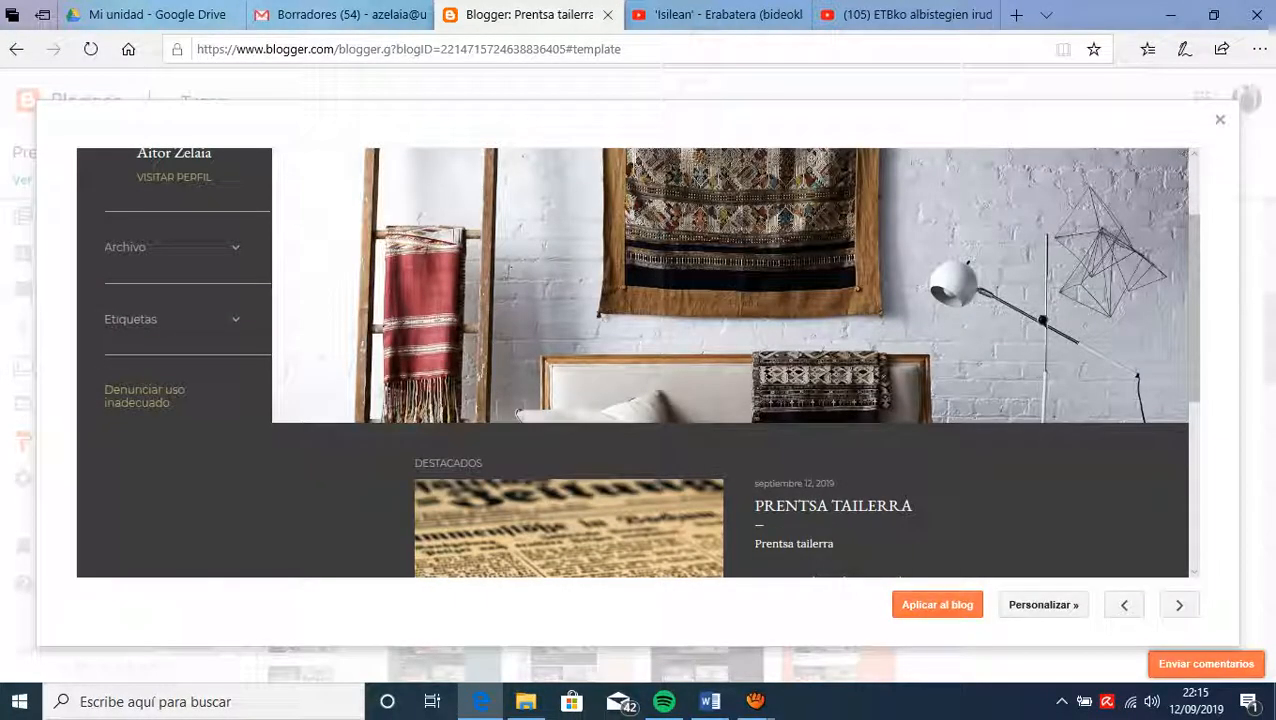
click(937, 604)
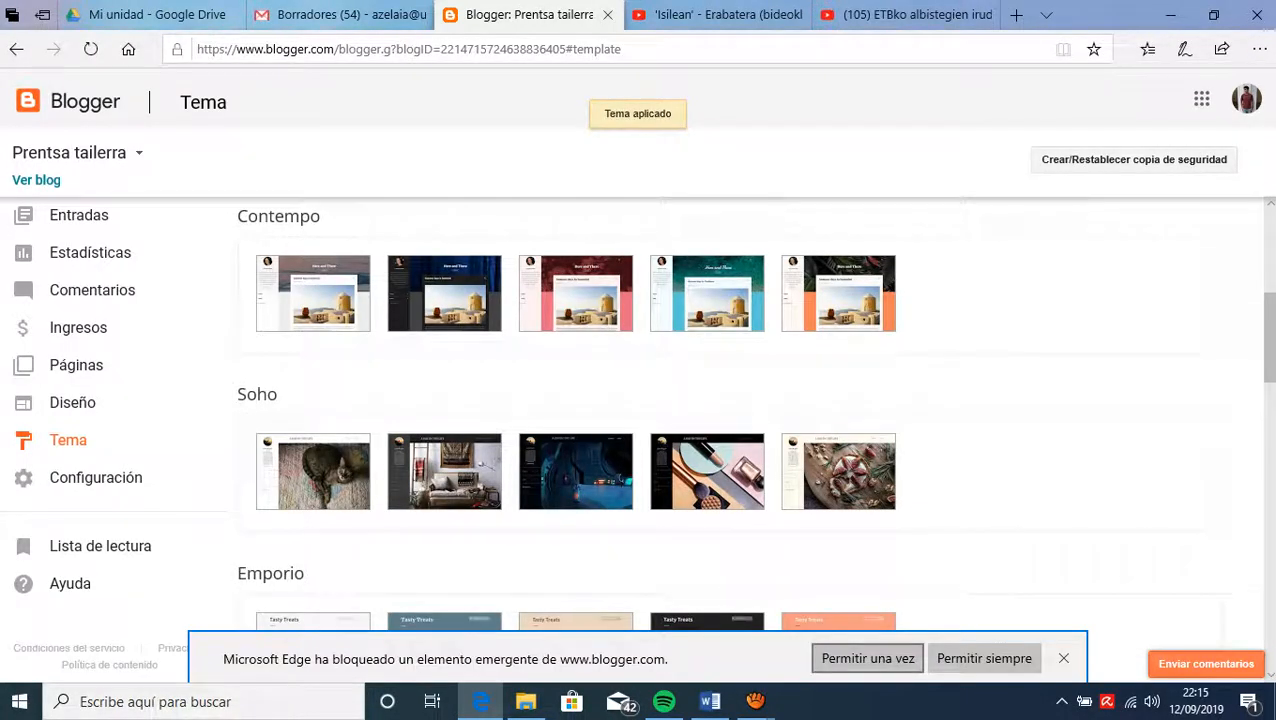
- Allow the blocked pop-up once, look at the post in the new tab, close it and check the blog's current theme
click(868, 658)
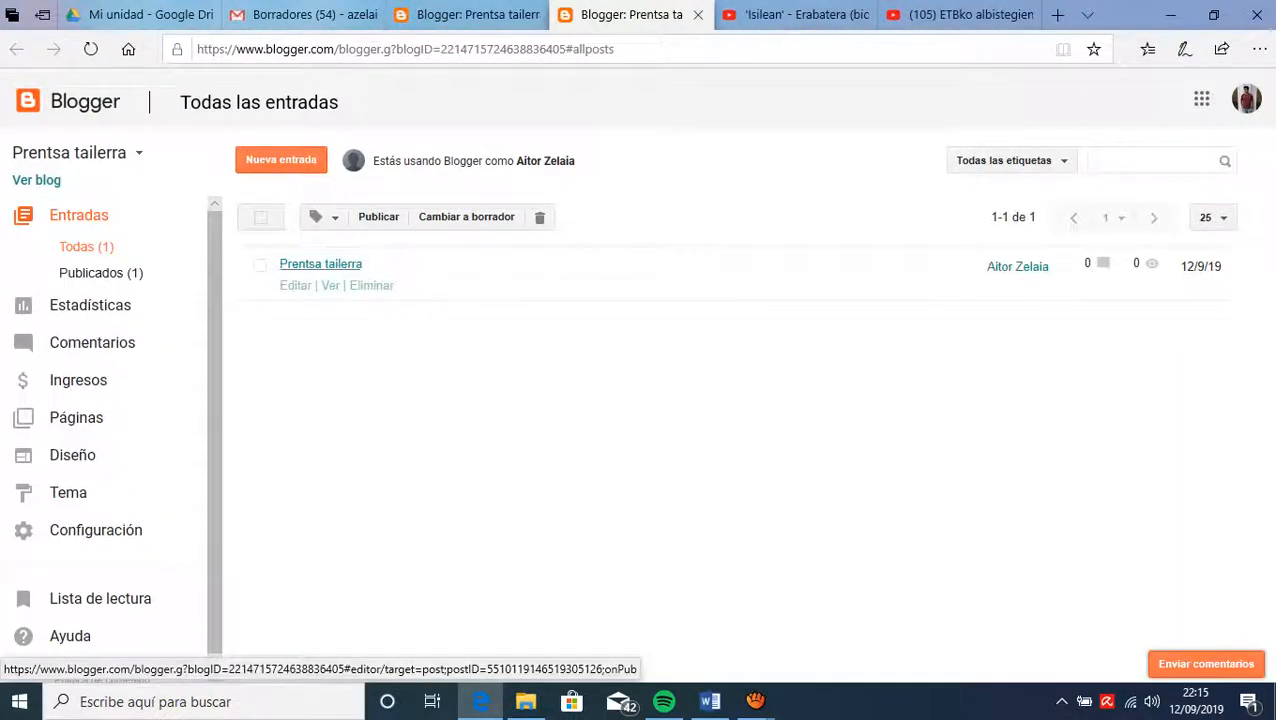
click(320, 264)
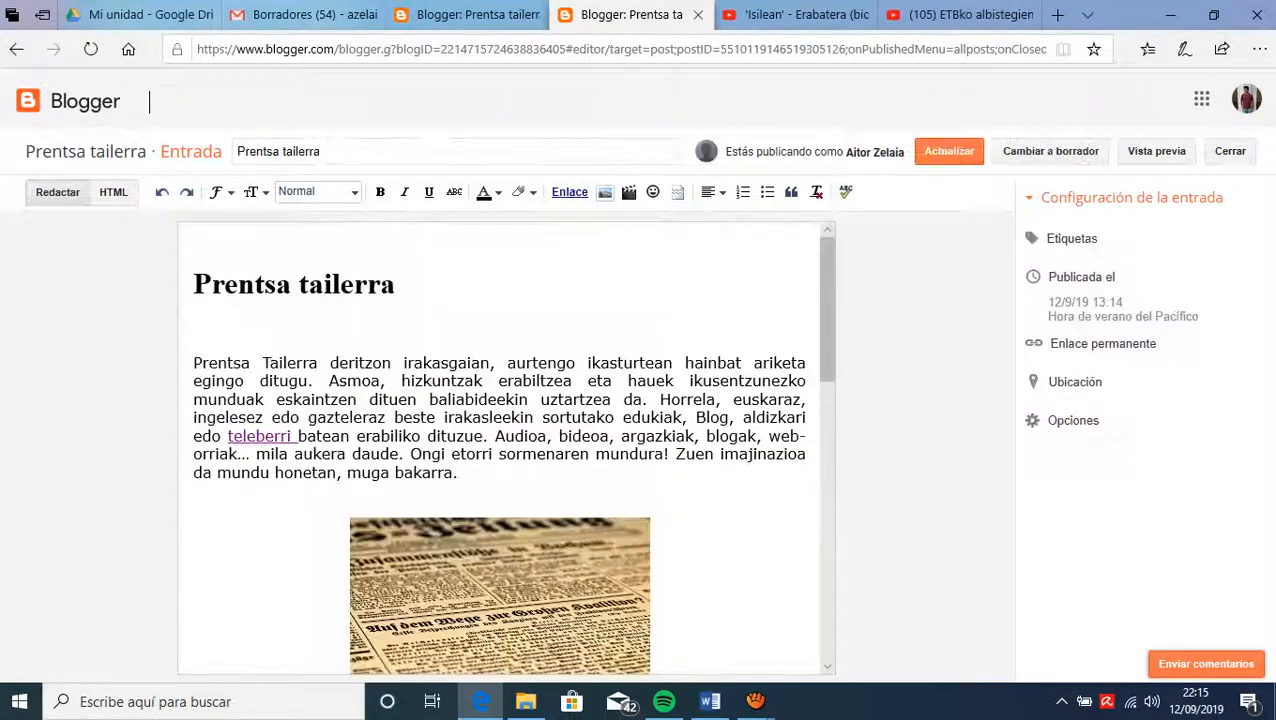
scroll(506, 446, down, 10)
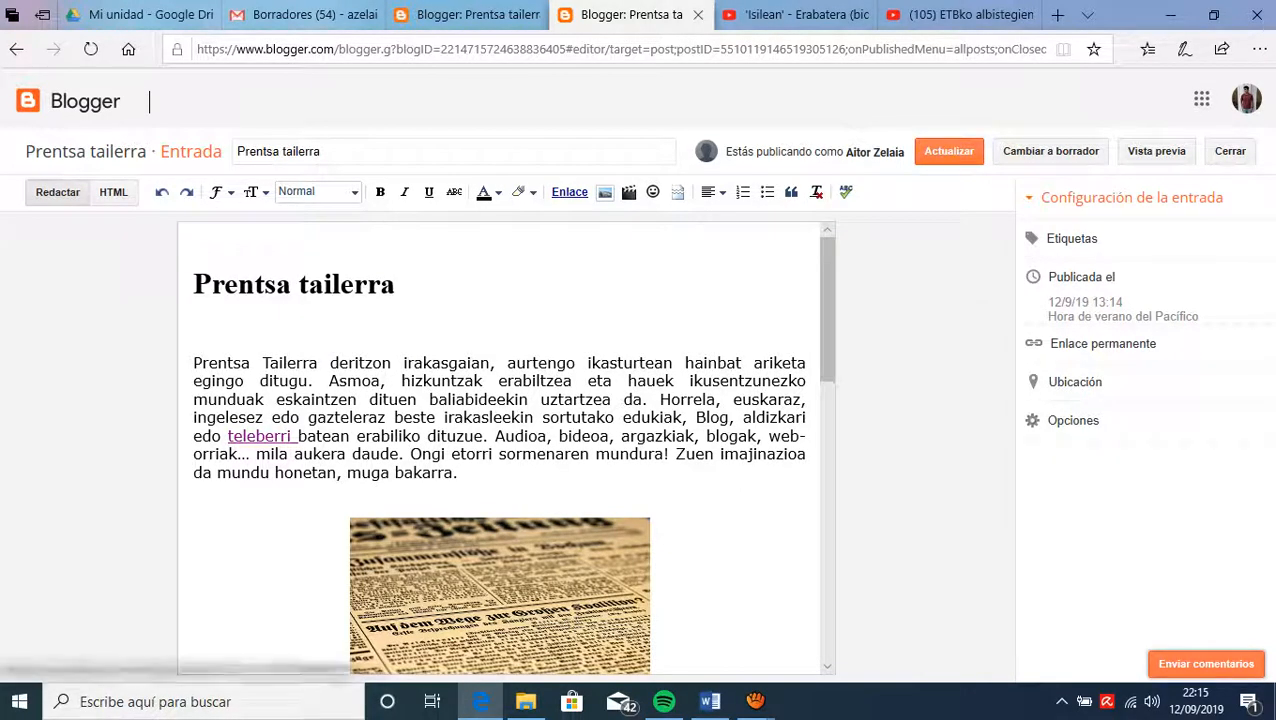
click(698, 15)
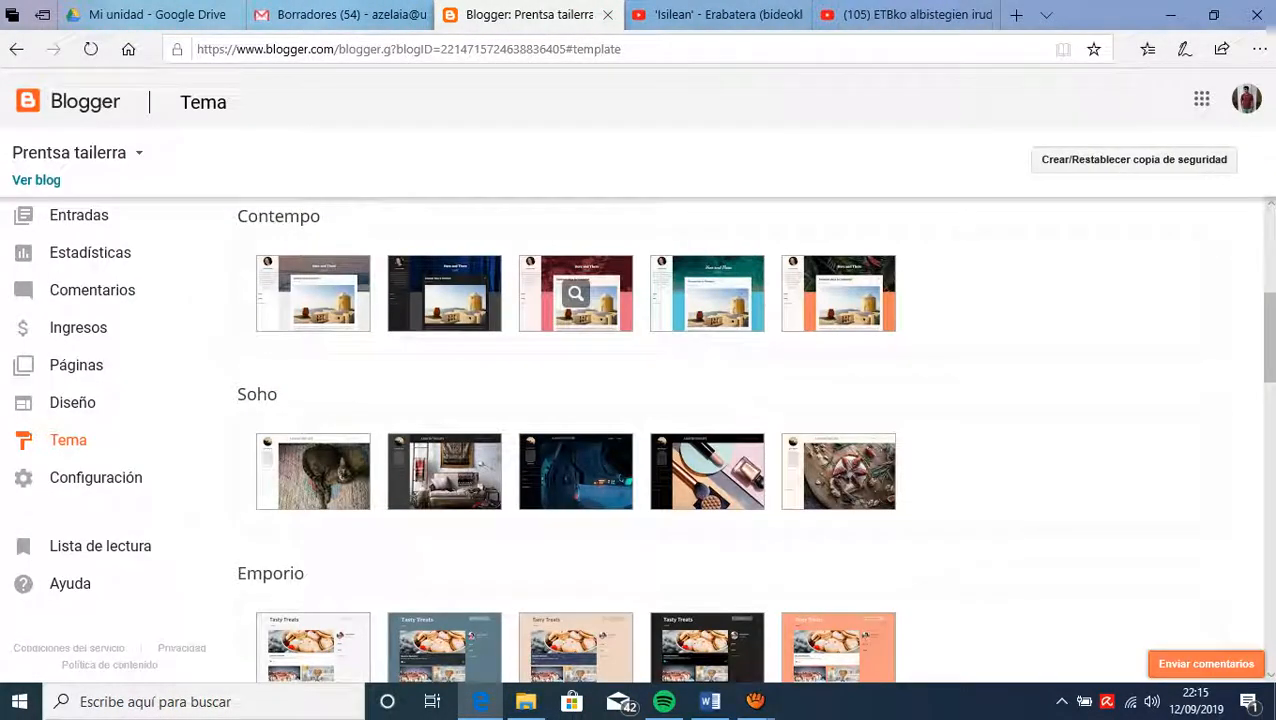
scroll(575, 293, up, 5)
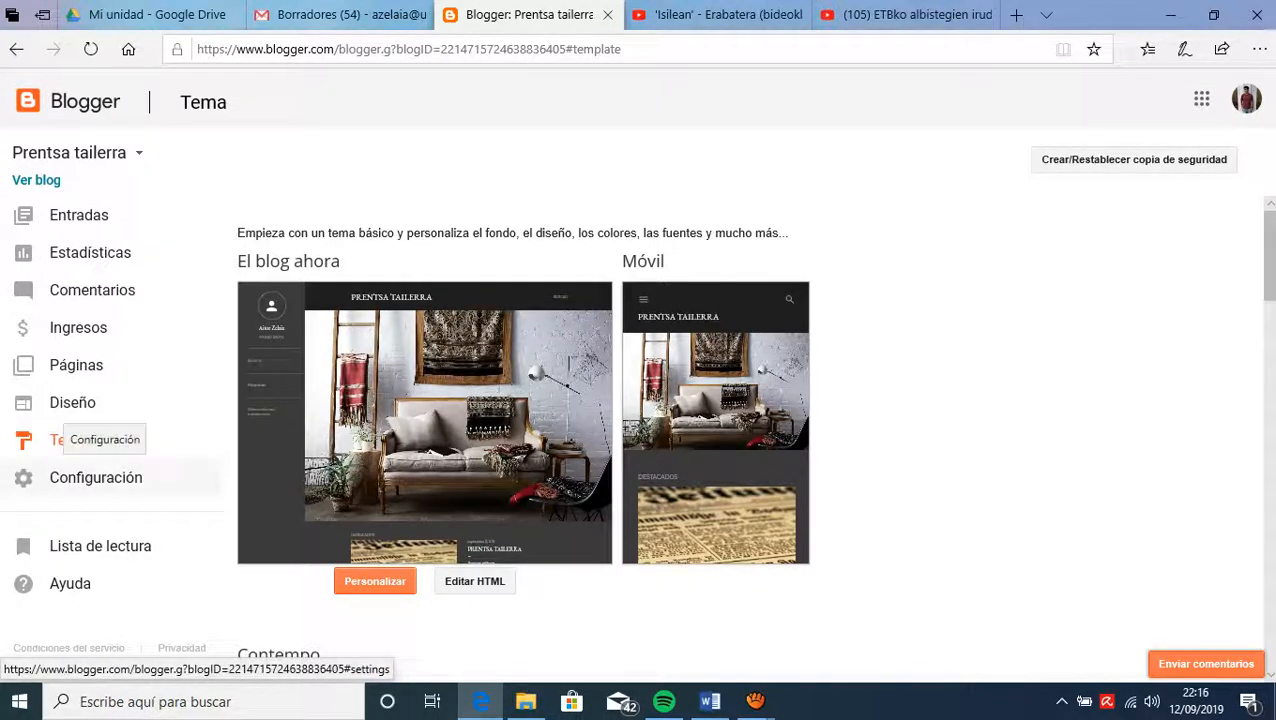
- Open the blog's basic settings and review the title, privacy, blog address, HTTPS and author and reader permissions
click(96, 477)
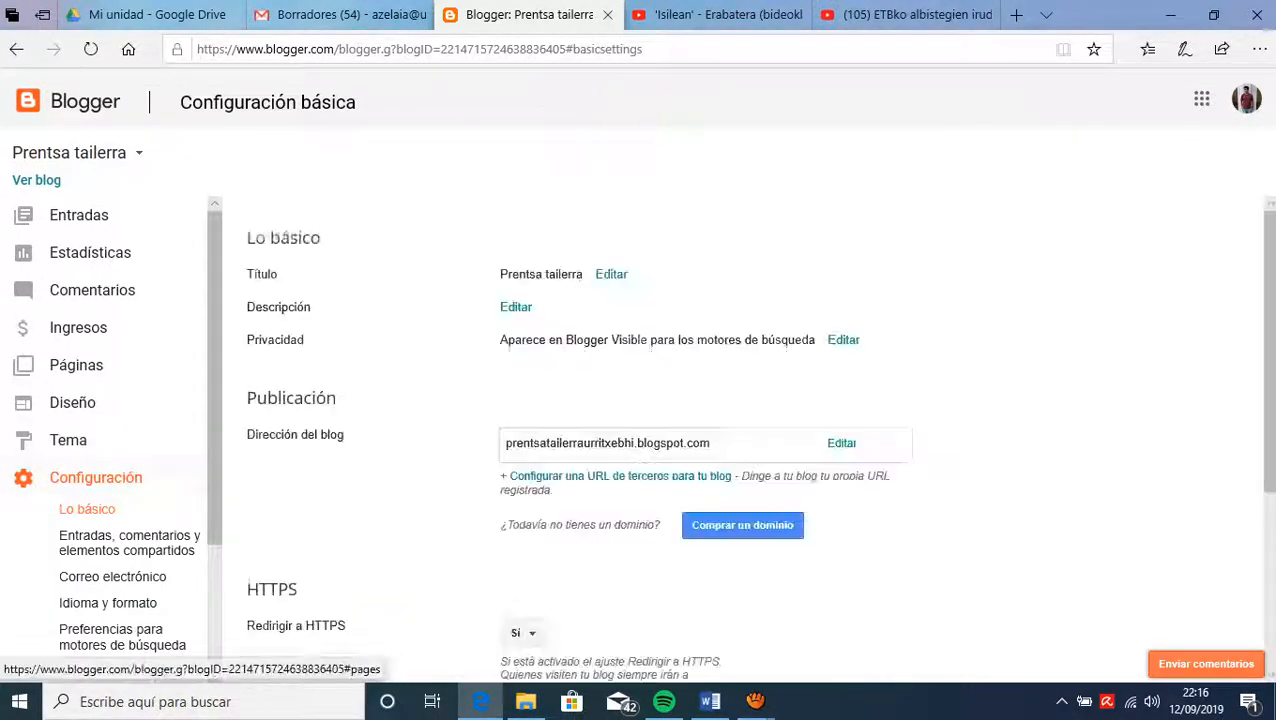
scroll(110, 430, down, 2)
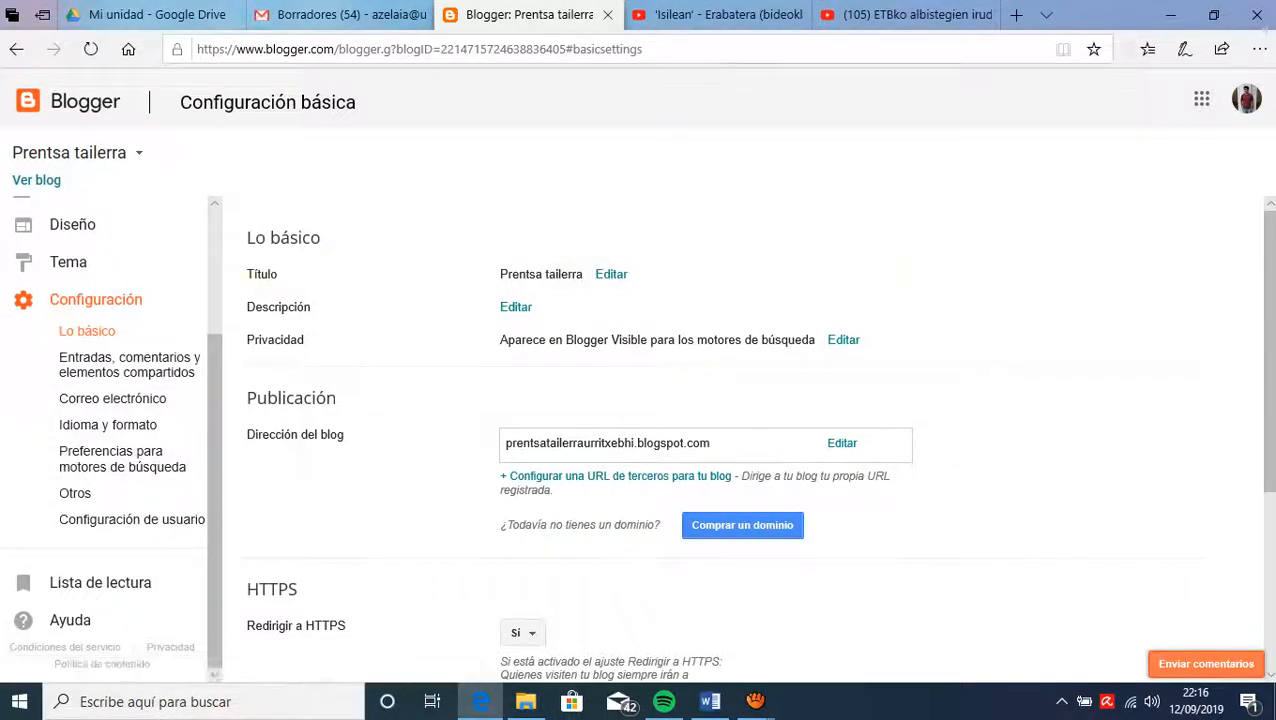
scroll(582, 400, down, 3)
scroll(582, 400, up, 2)
scroll(582, 400, up, 1)
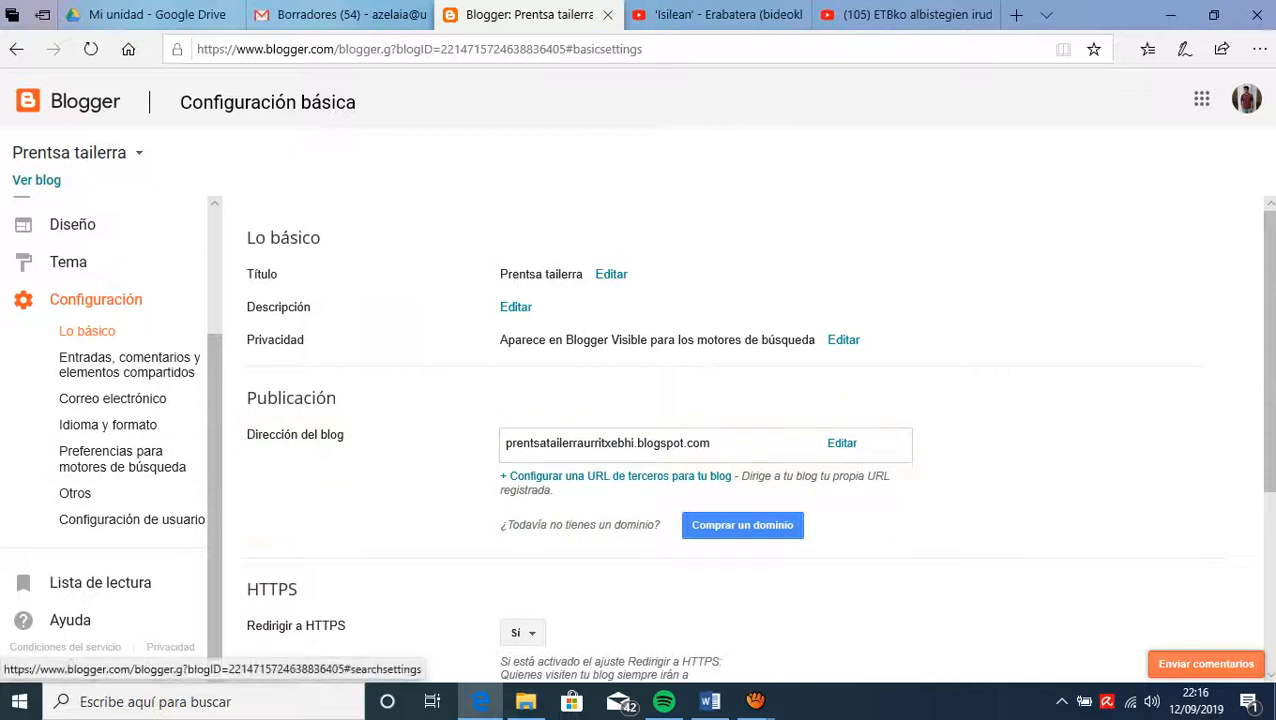
scroll(757, 434, down, 3)
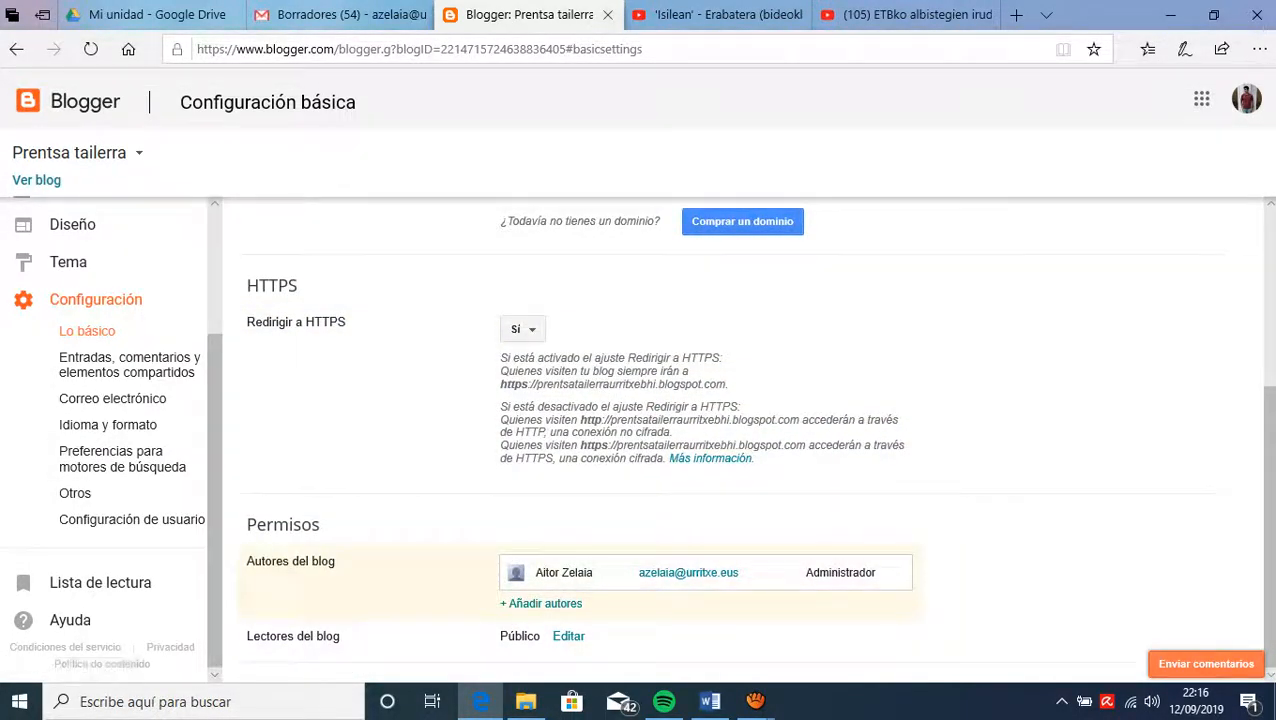
scroll(757, 434, up, 3)
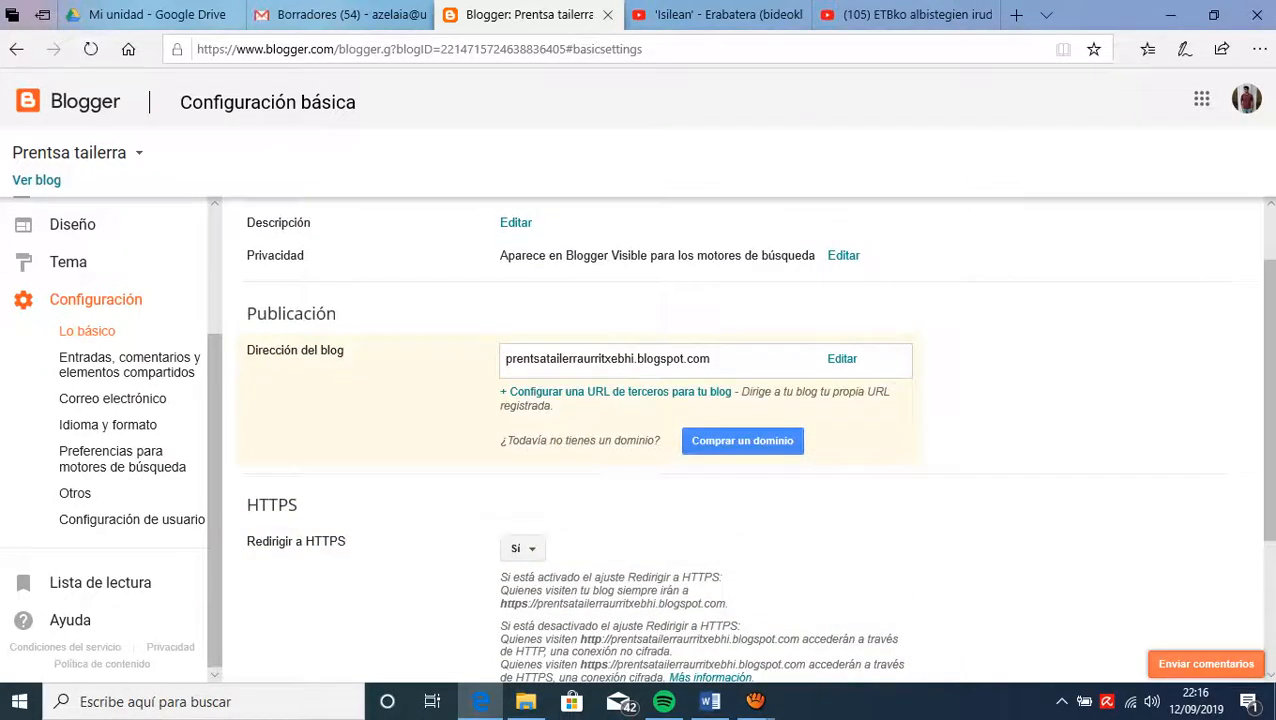
scroll(757, 434, down, 3)
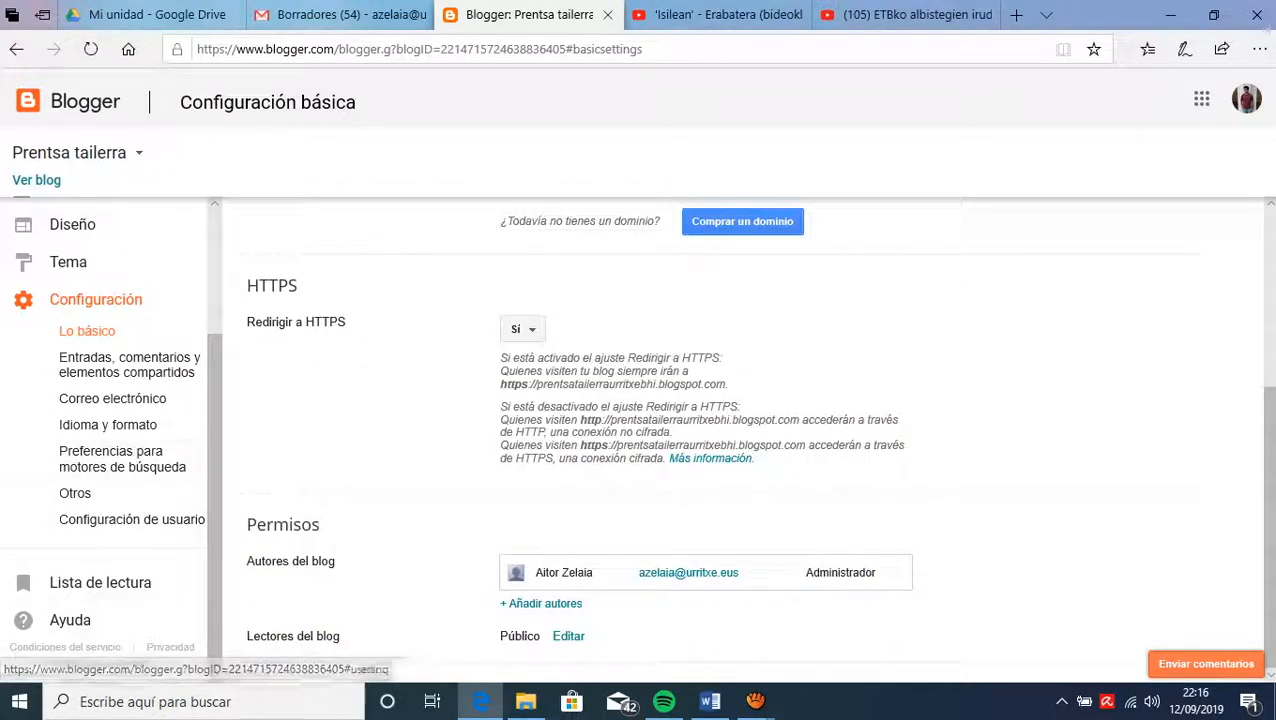
- Set the blog's language to Euskera - euskara in the language and format settings and save the configuration
click(107, 424)
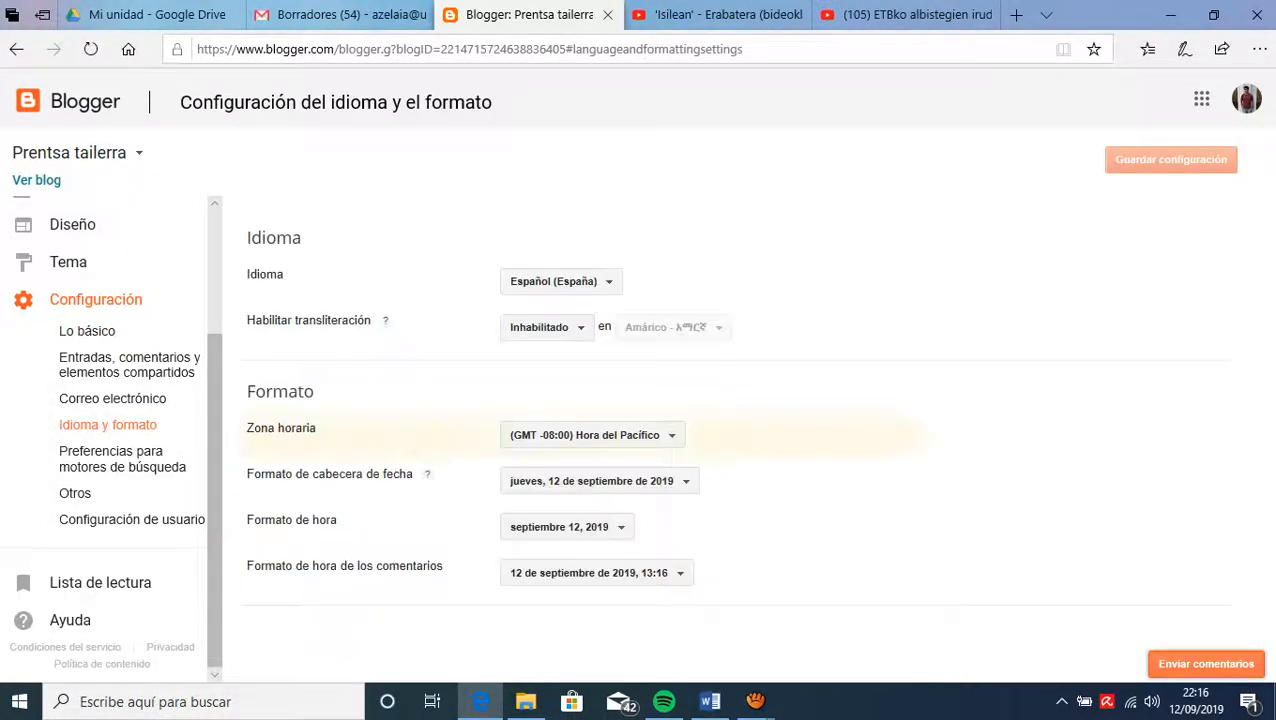
click(561, 281)
scroll(655, 480, down, 4)
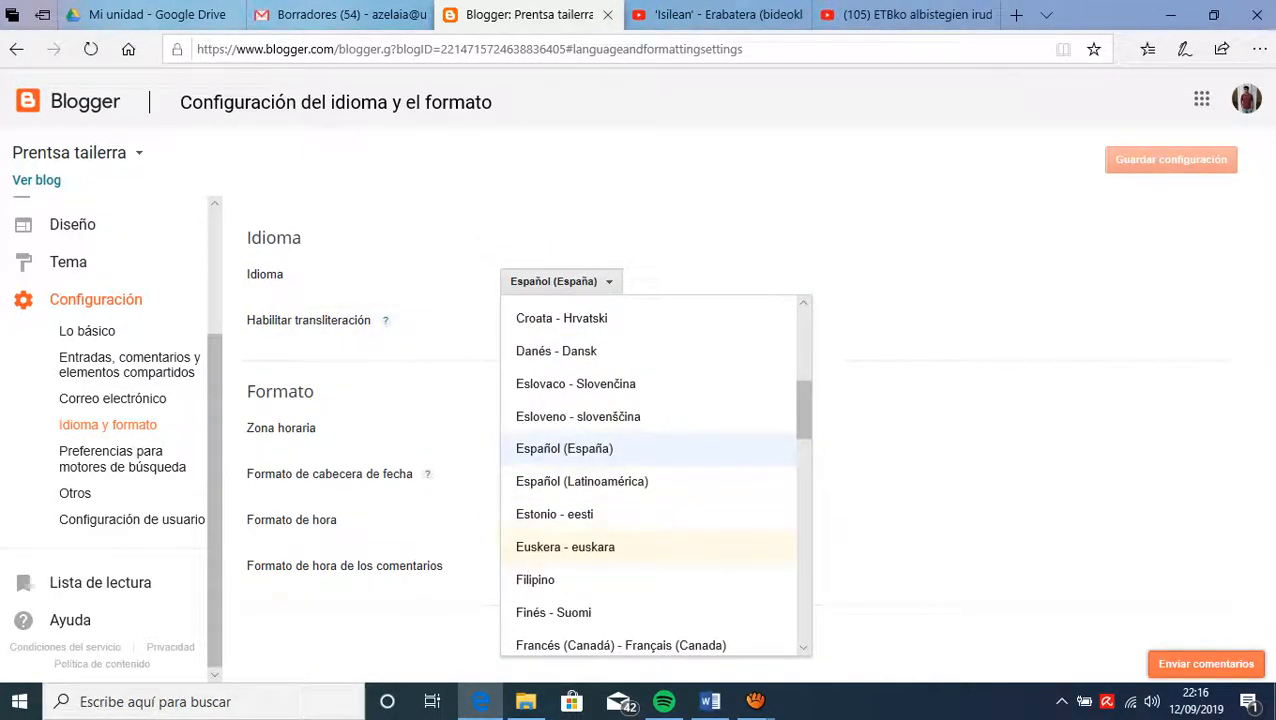
click(565, 547)
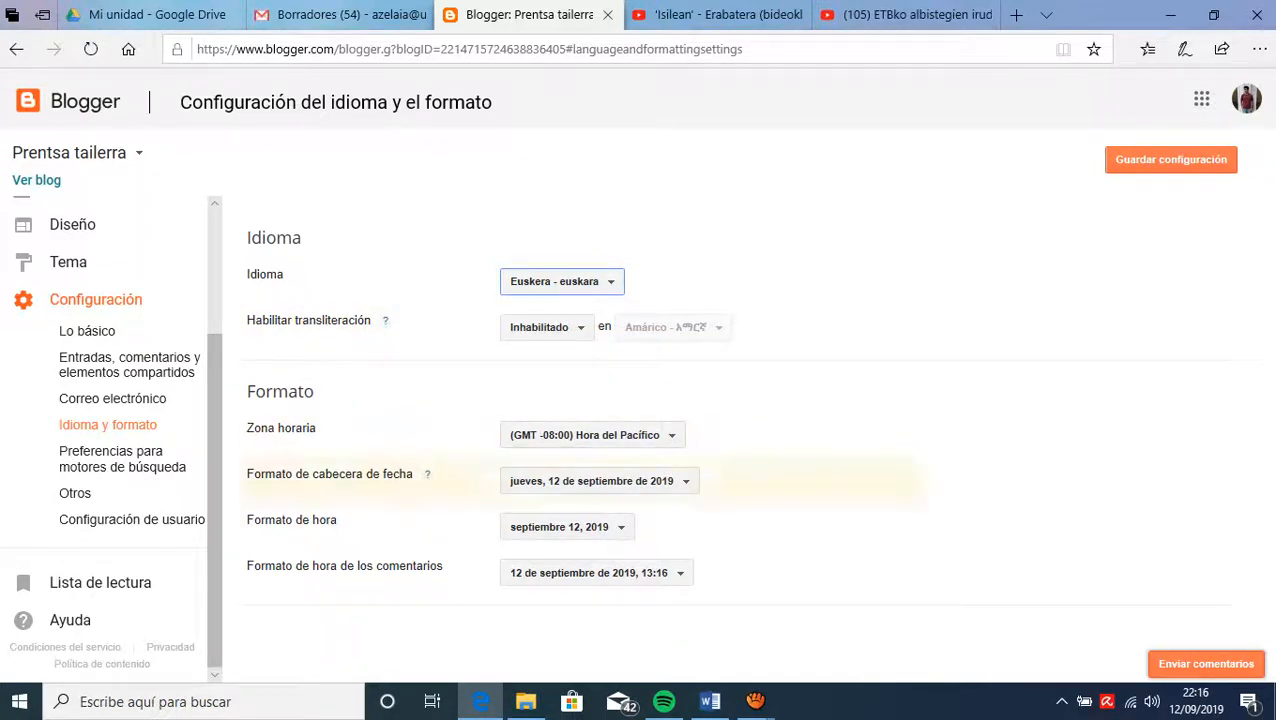
click(1171, 159)
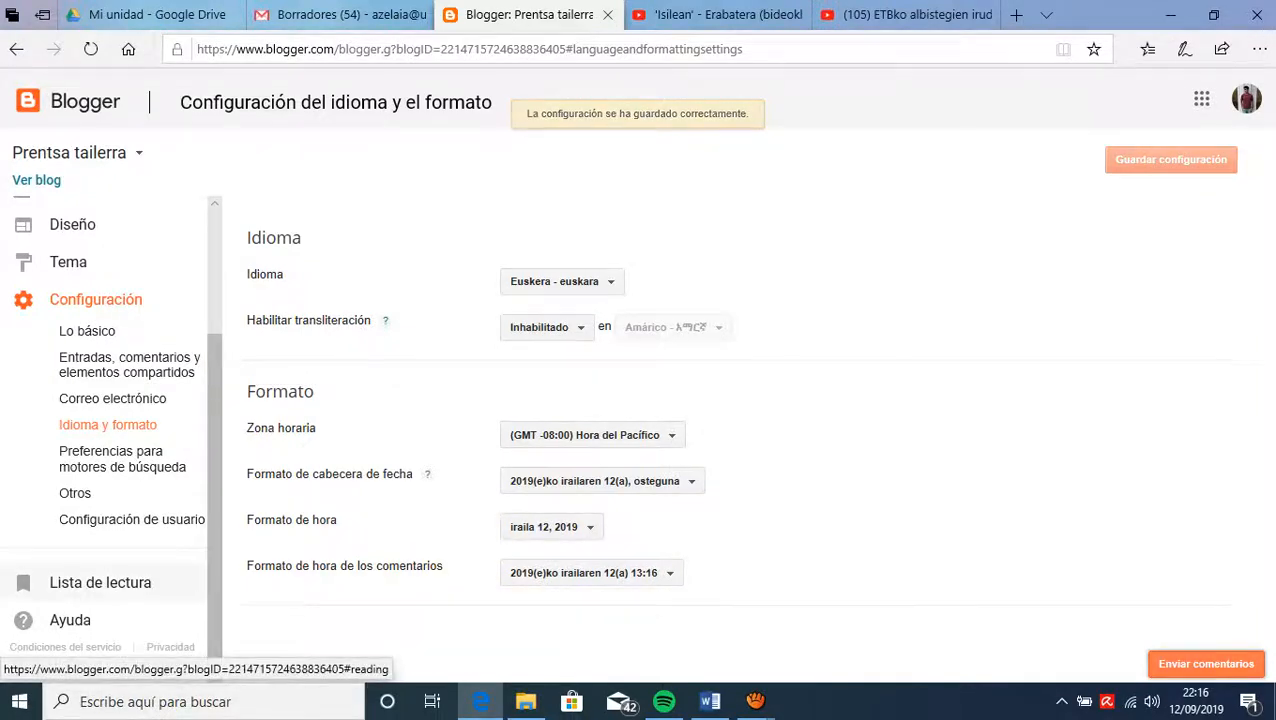
- Open the public blog and look over its header image, featured post and footer, from beginning to end
scroll(64, 240, up, 1)
scroll(100, 400, up, 3)
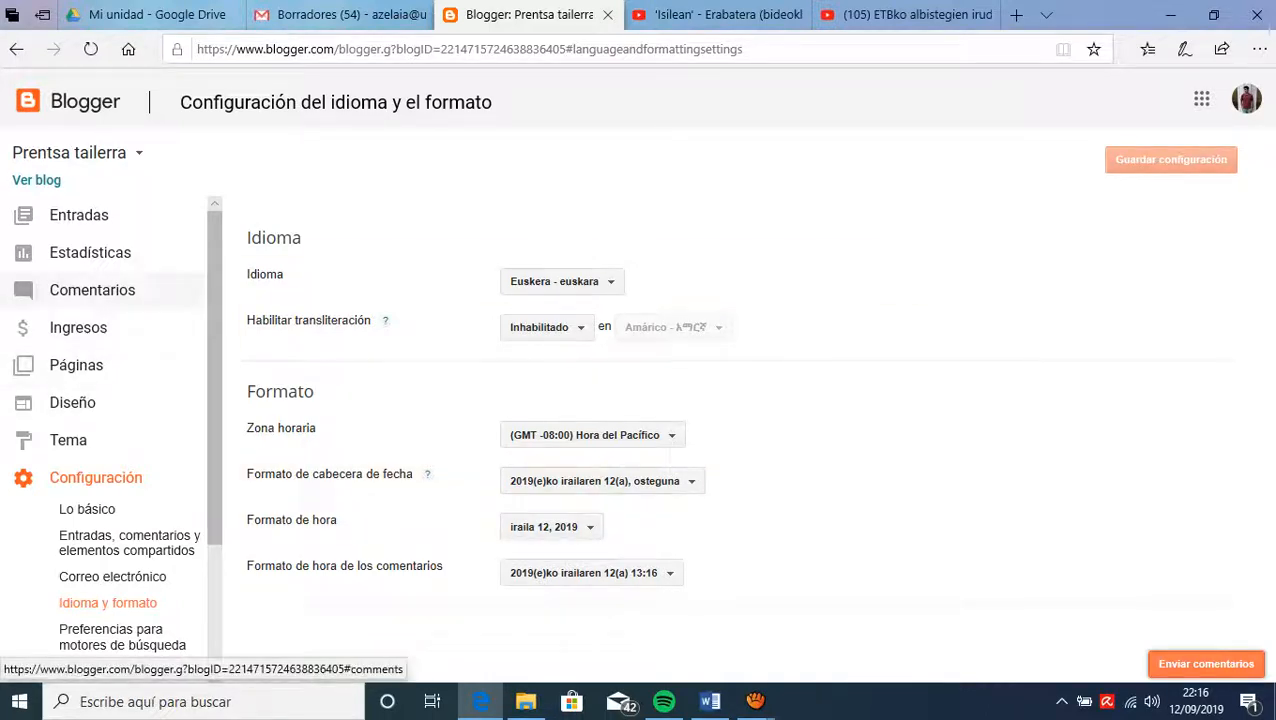
click(36, 180)
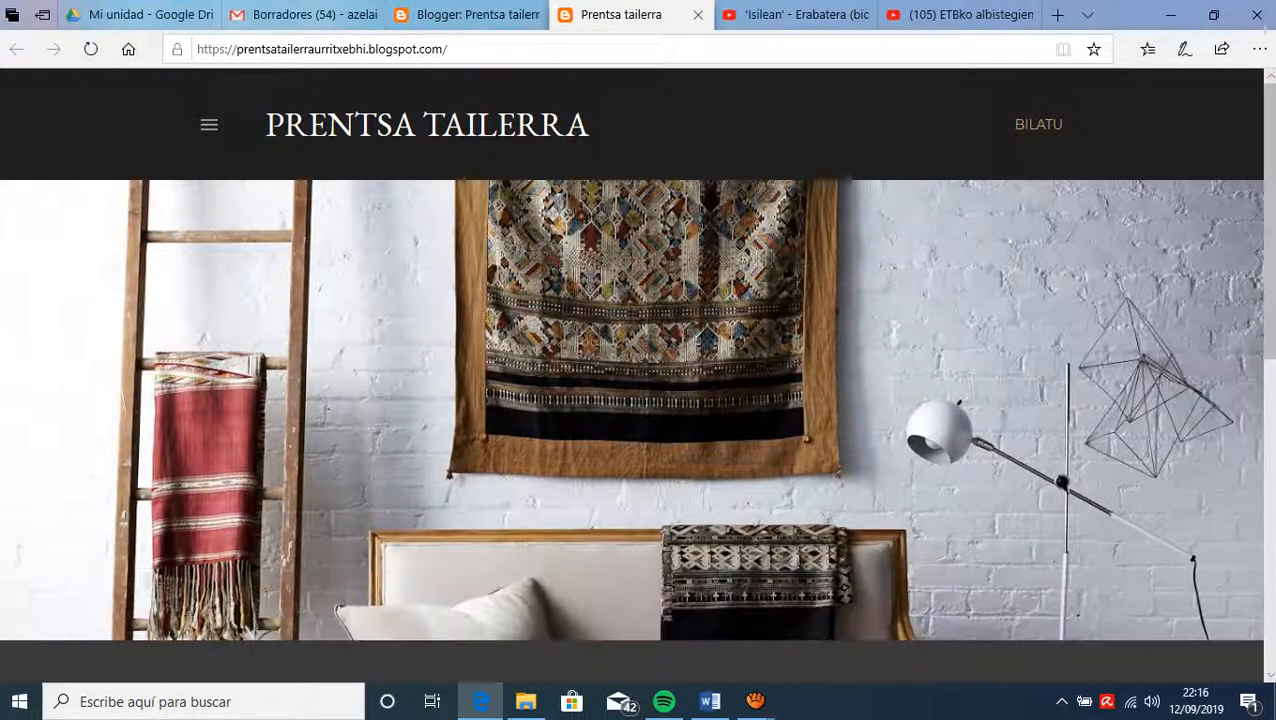
scroll(638, 375, down, 2)
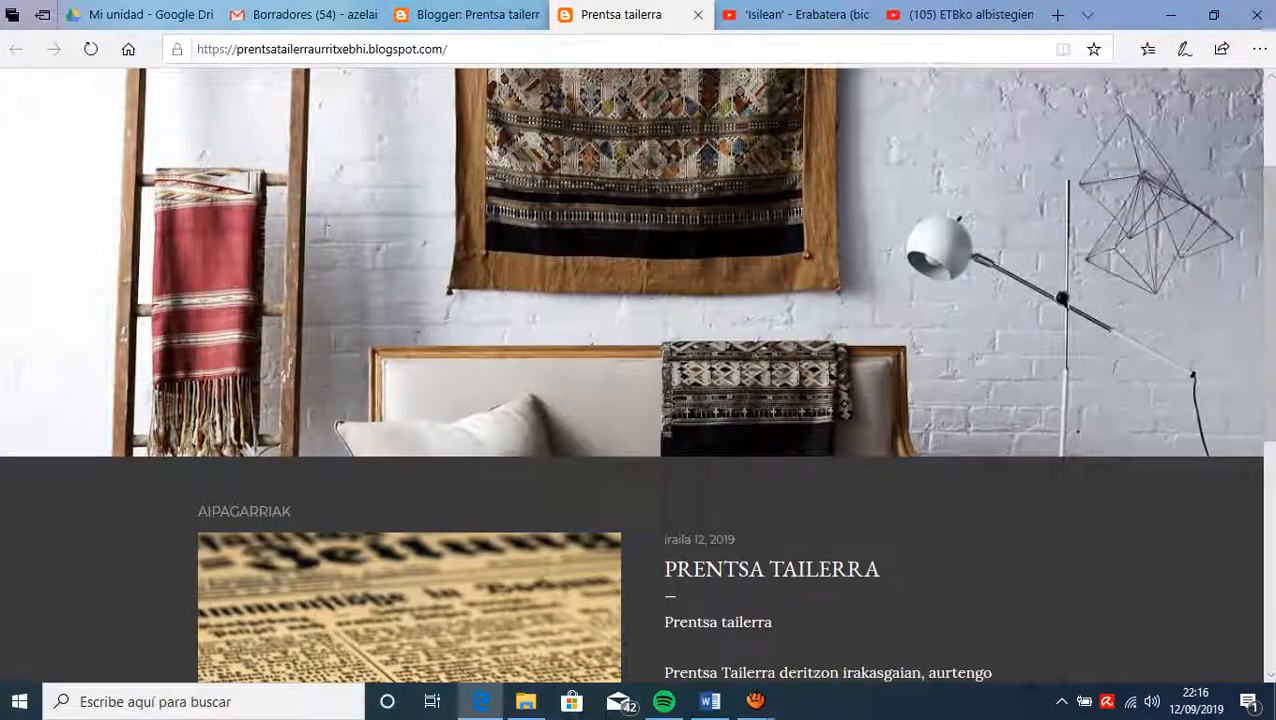
scroll(638, 372, down, 4)
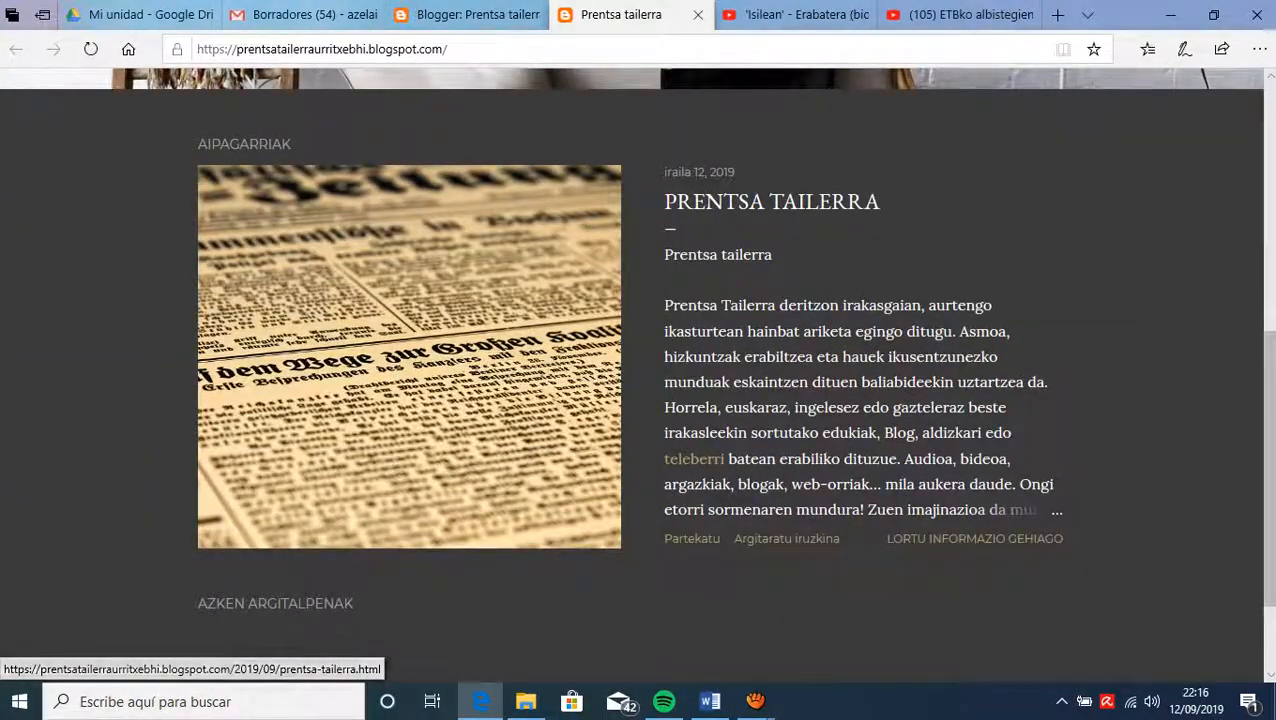
scroll(638, 375, down, 2)
scroll(638, 375, up, 3)
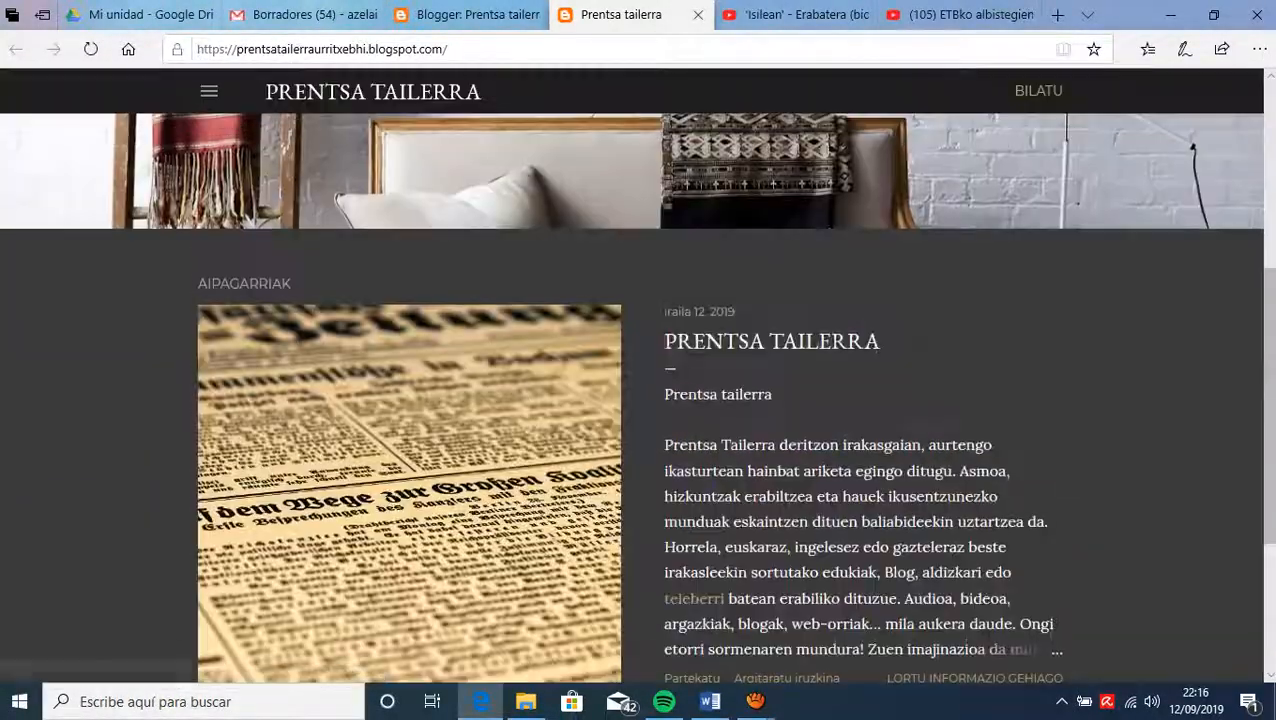
scroll(638, 375, down, 1)
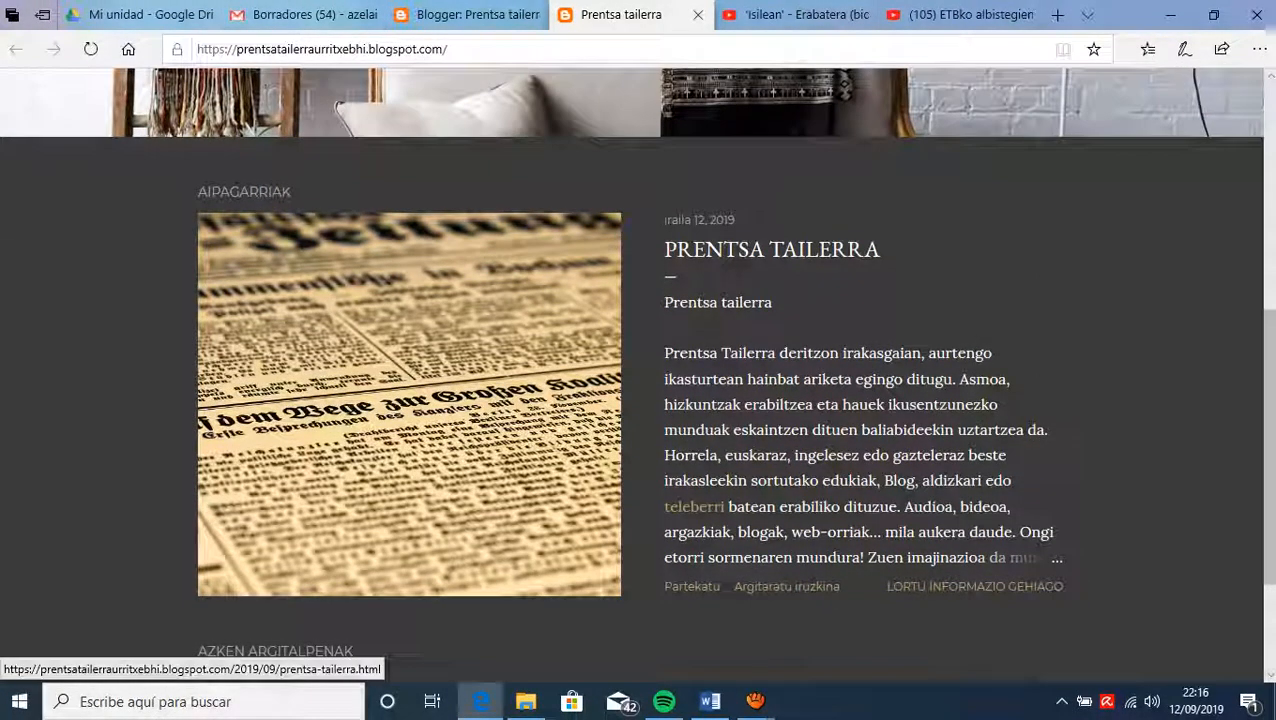
scroll(638, 375, down, 2)
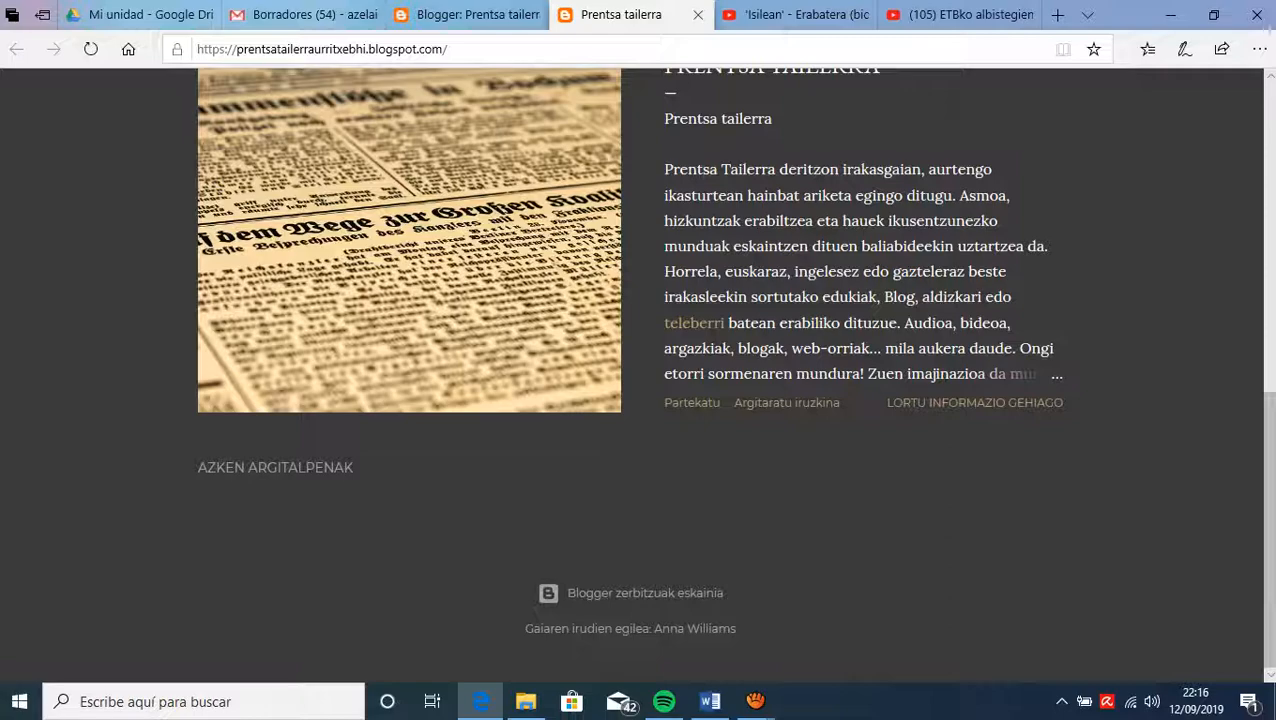
scroll(638, 375, up, 4)
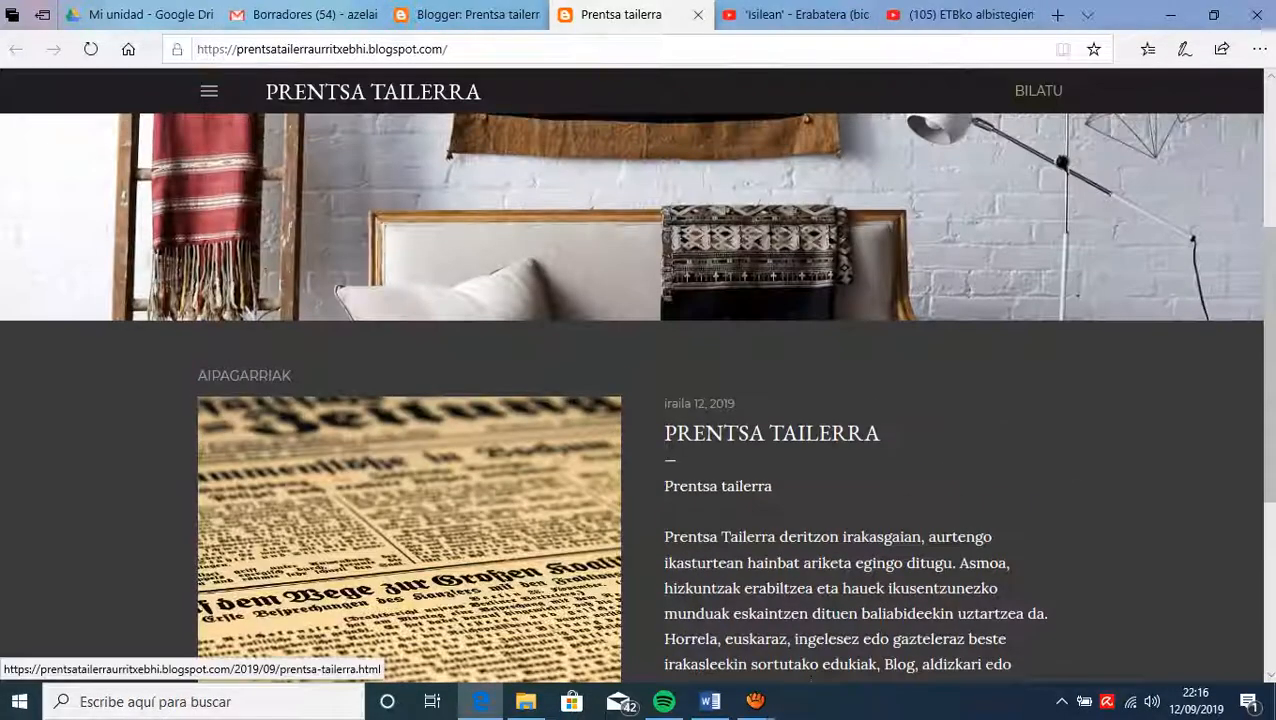
scroll(638, 375, down, 2)
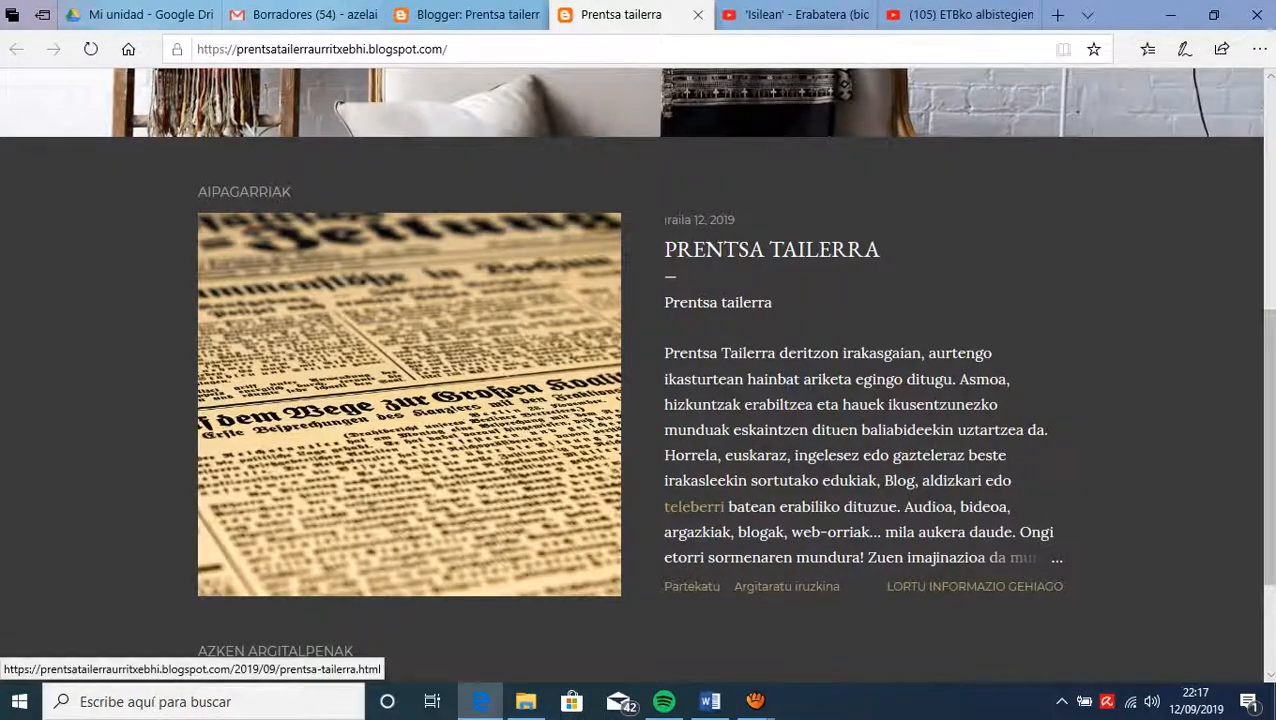
scroll(638, 375, down, 2)
scroll(638, 375, up, 4)
scroll(638, 375, down, 4)
scroll(638, 375, up, 4)
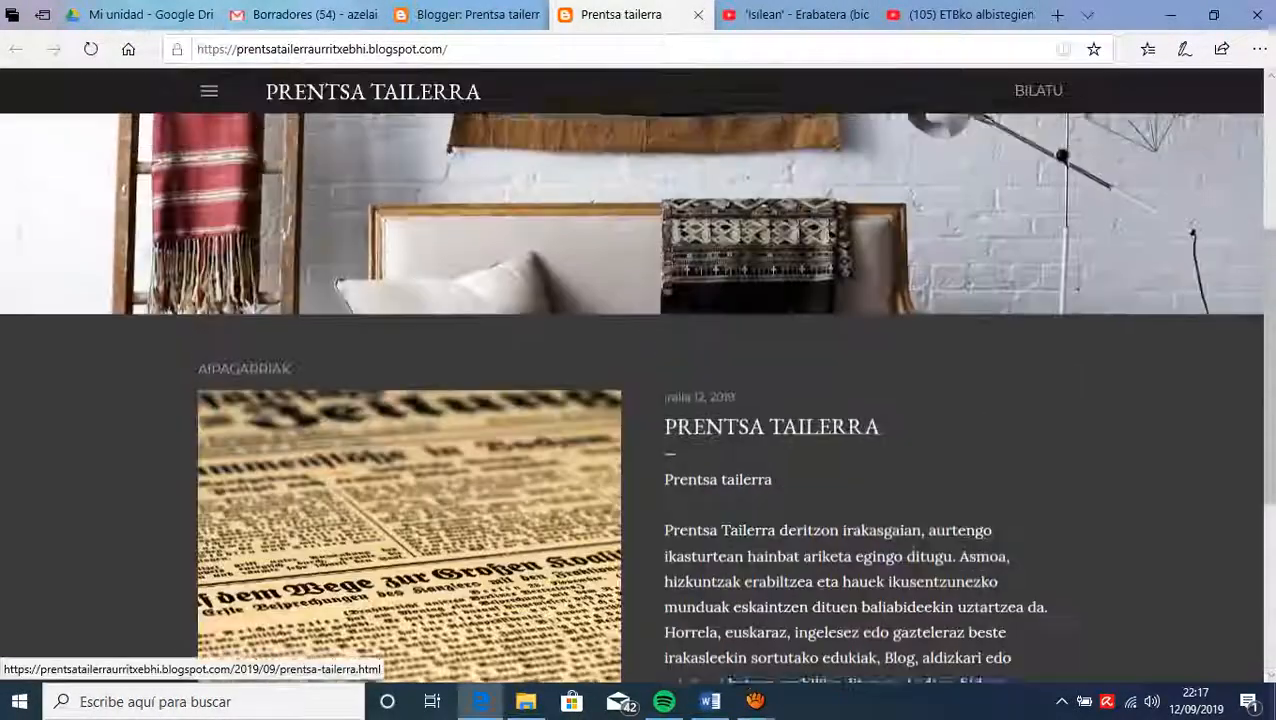
scroll(638, 375, down, 2)
- Return to the blog's settings page and sign out of the Google account
key(ctrl+shift+Tab)
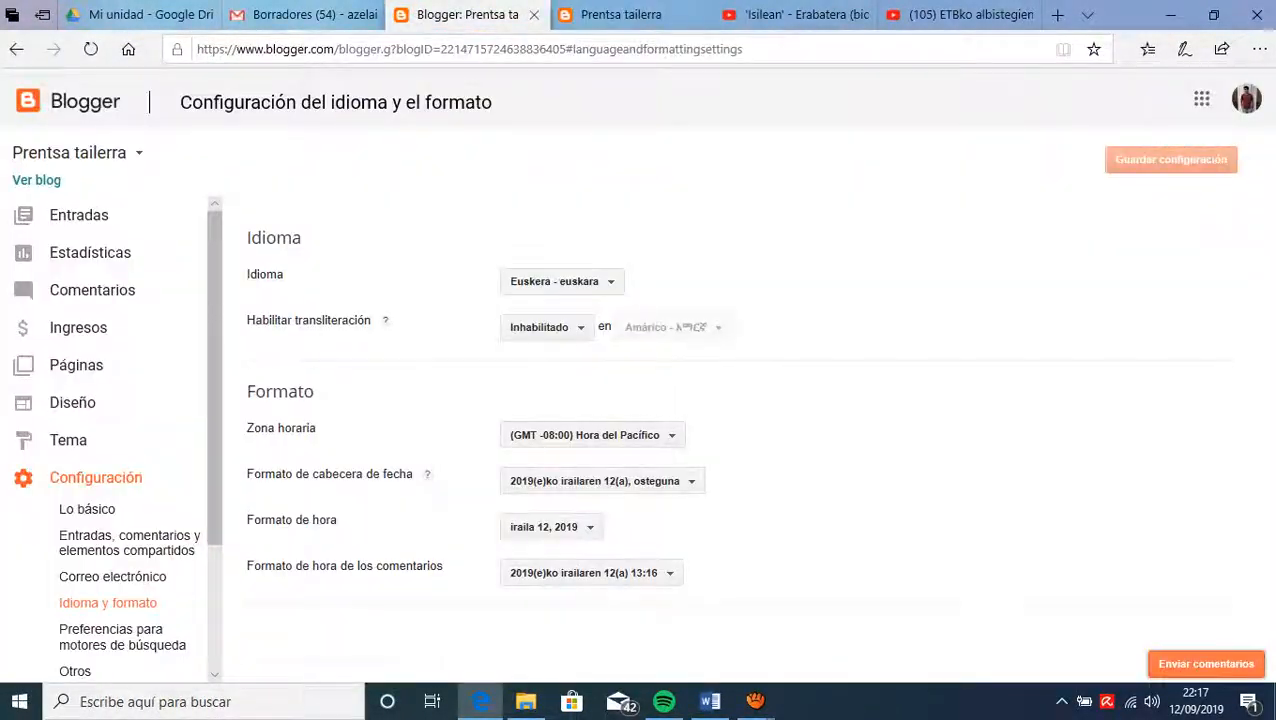
click(1201, 99)
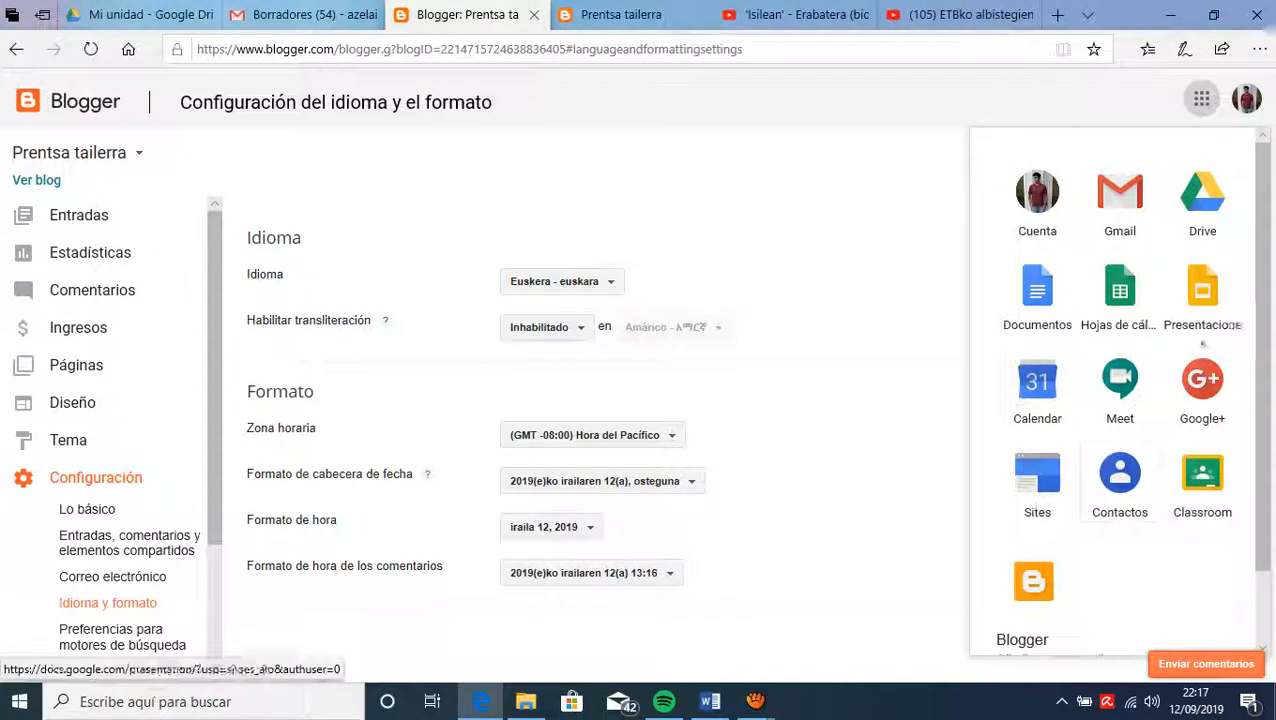
click(1246, 99)
click(1203, 461)
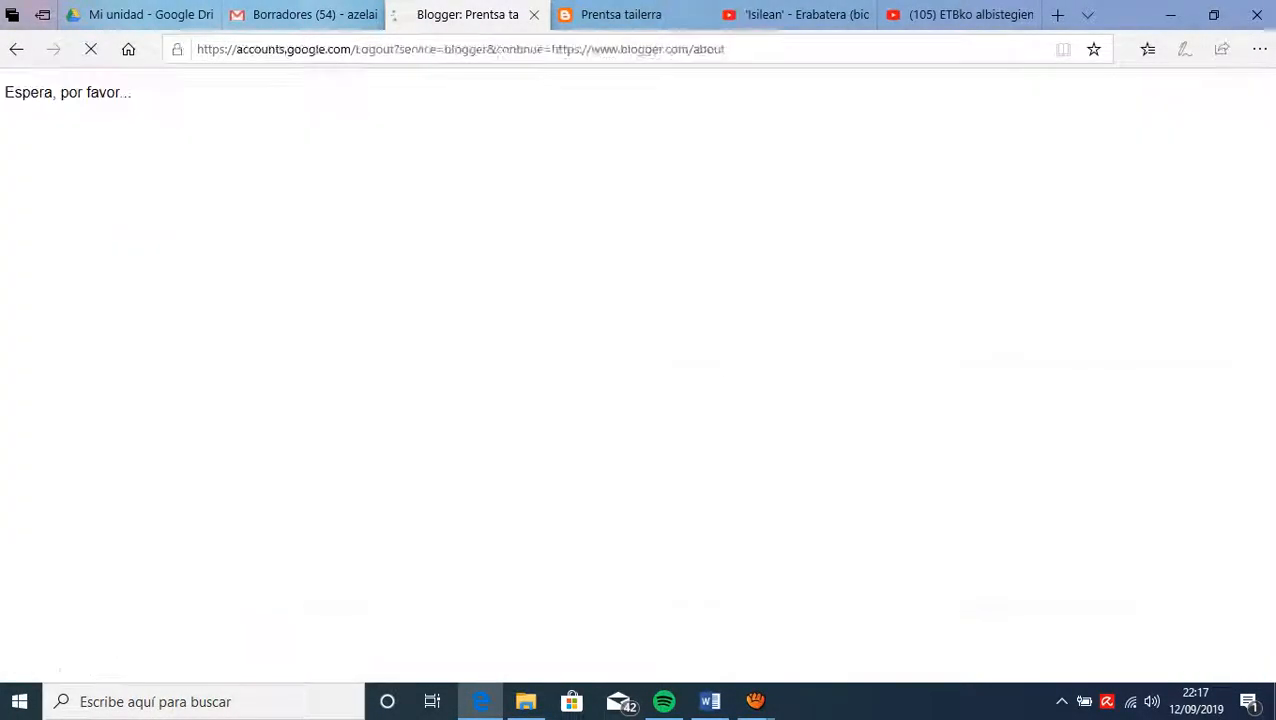
- Look through Blogger's public start page, from the blog creation banner to the sections on design, domains, earnings and audience
scroll(1203, 461, down, 5)
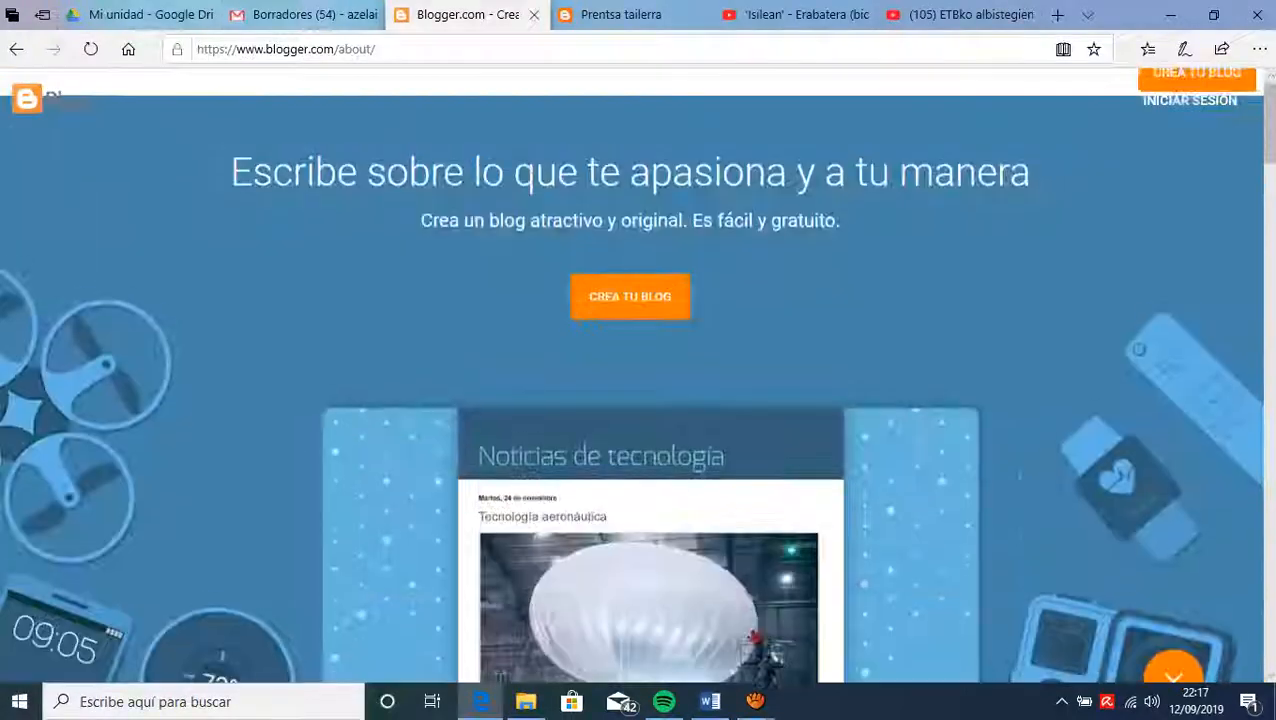
scroll(638, 400, down, 6)
scroll(638, 400, up, 3)
scroll(638, 400, up, 3)
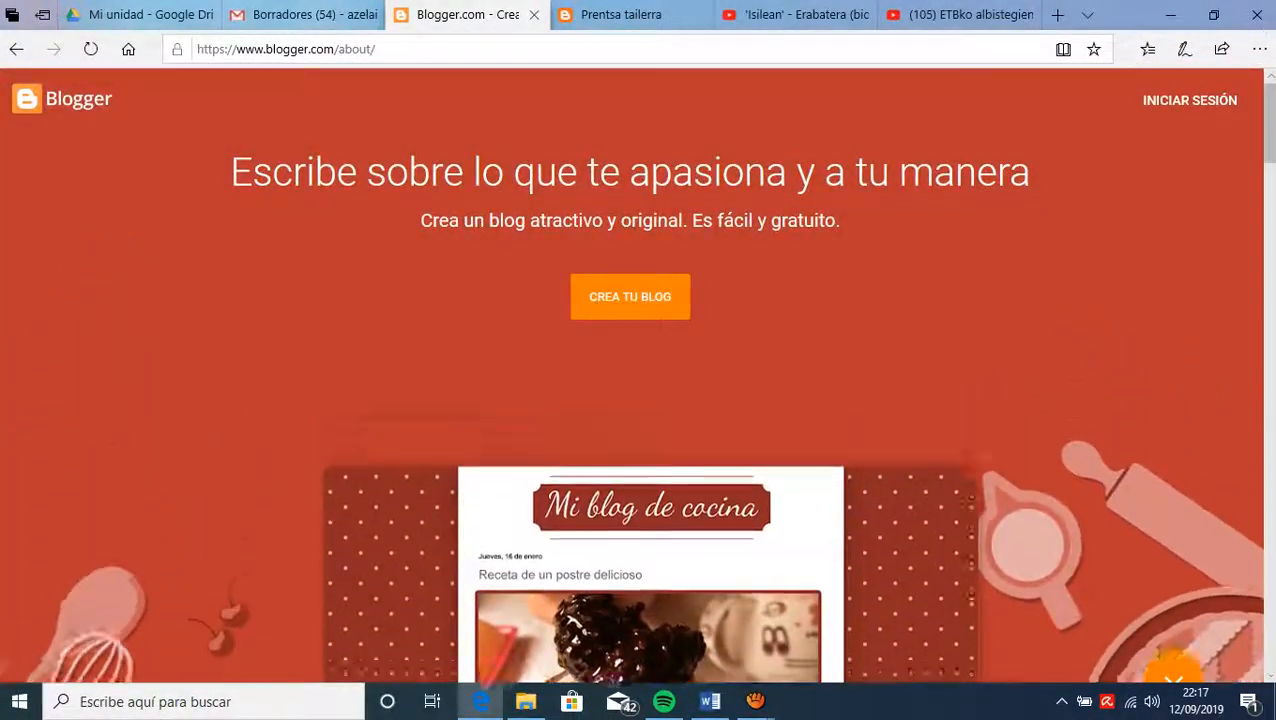
scroll(638, 400, down, 3)
scroll(638, 400, up, 1)
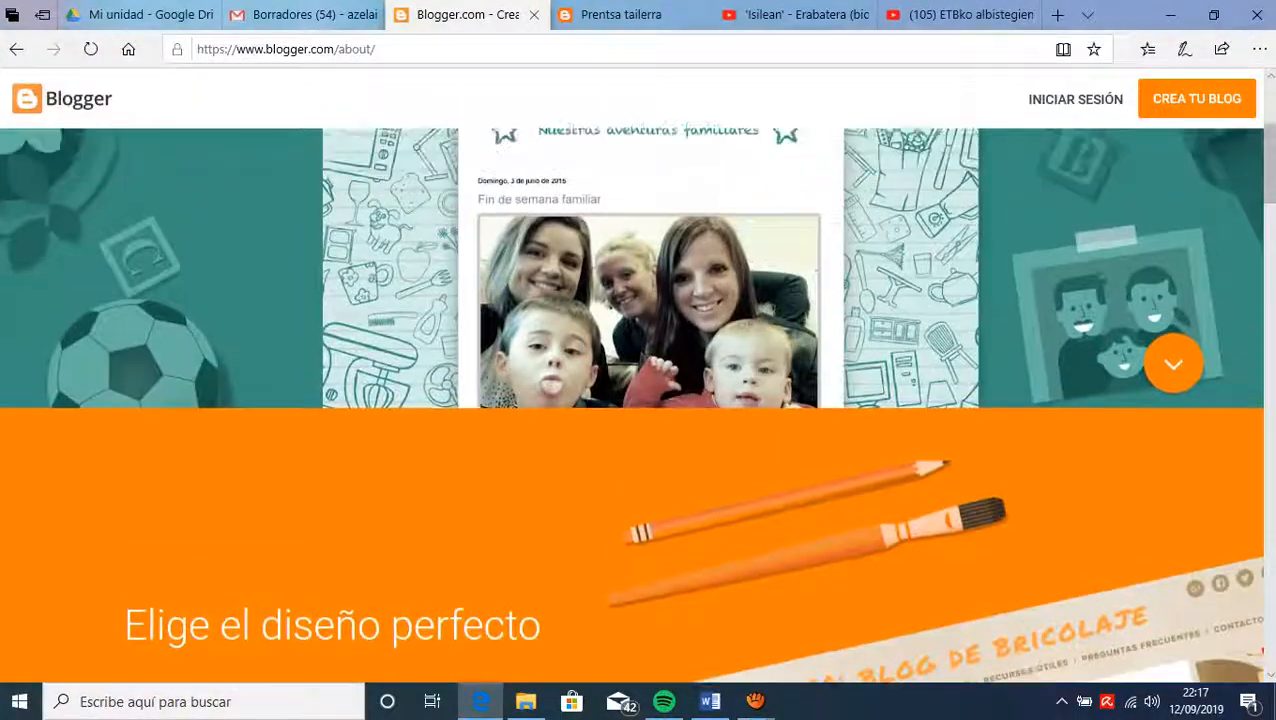
scroll(638, 400, down, 5)
scroll(638, 400, down, 5)
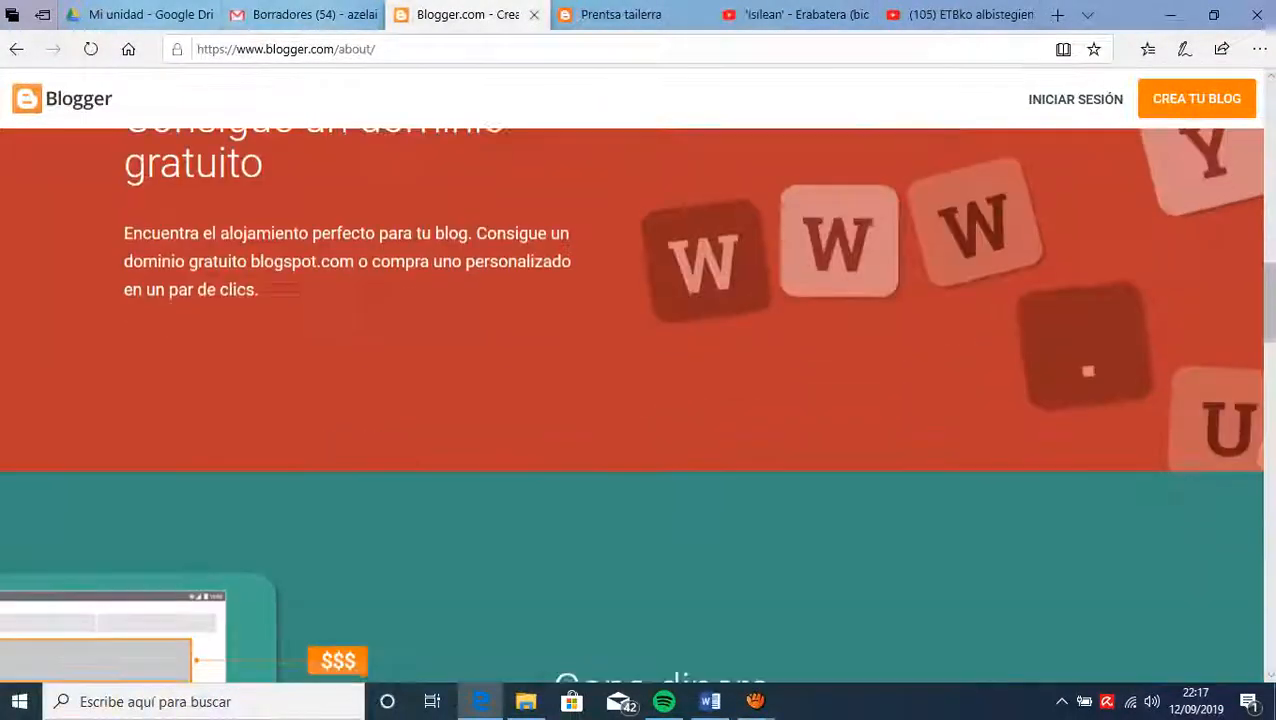
scroll(638, 400, down, 10)
scroll(638, 400, up, 4)
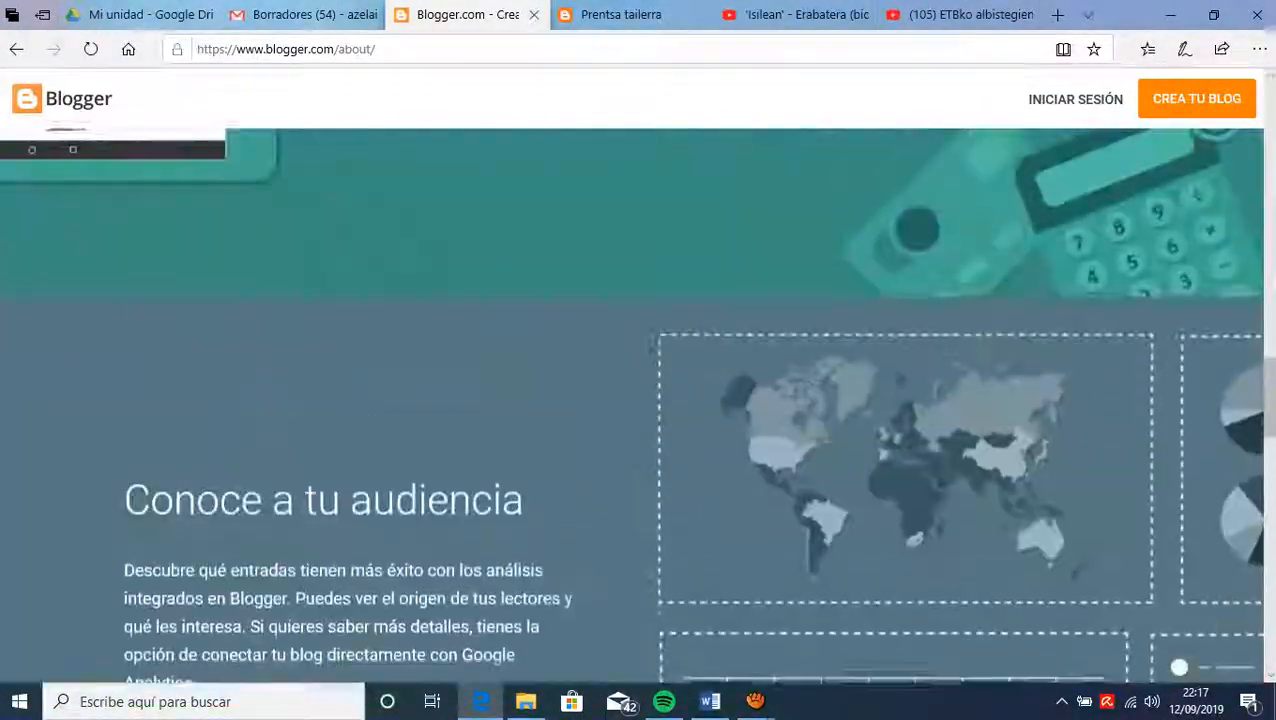
scroll(638, 400, down, 7)
scroll(638, 400, down, 5)
scroll(638, 400, up, 15)
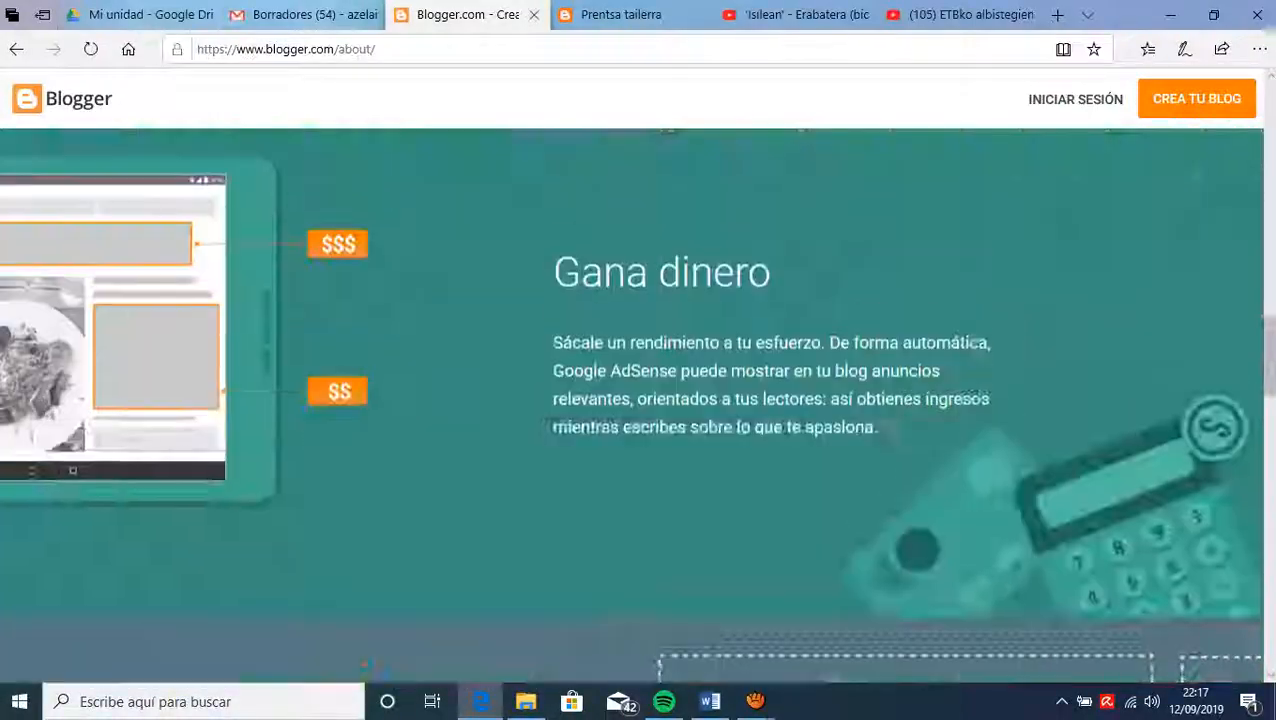
scroll(638, 400, up, 3)
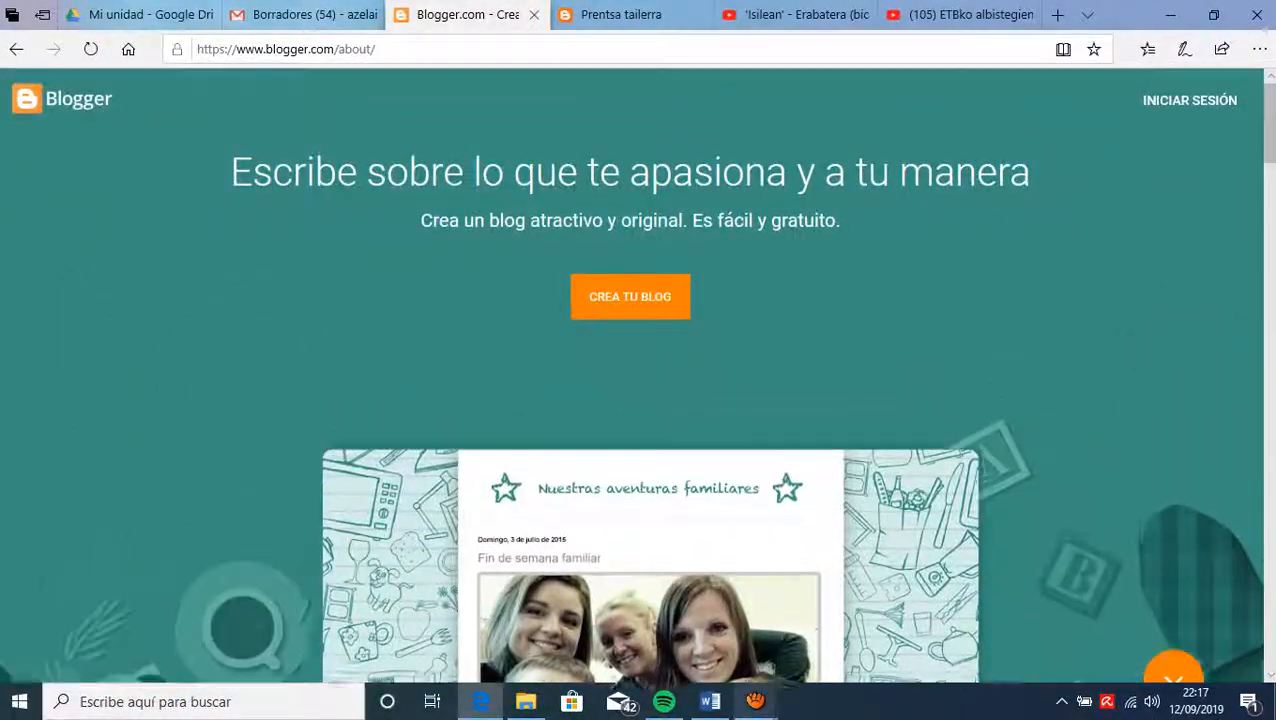
mouse_move(755, 701)
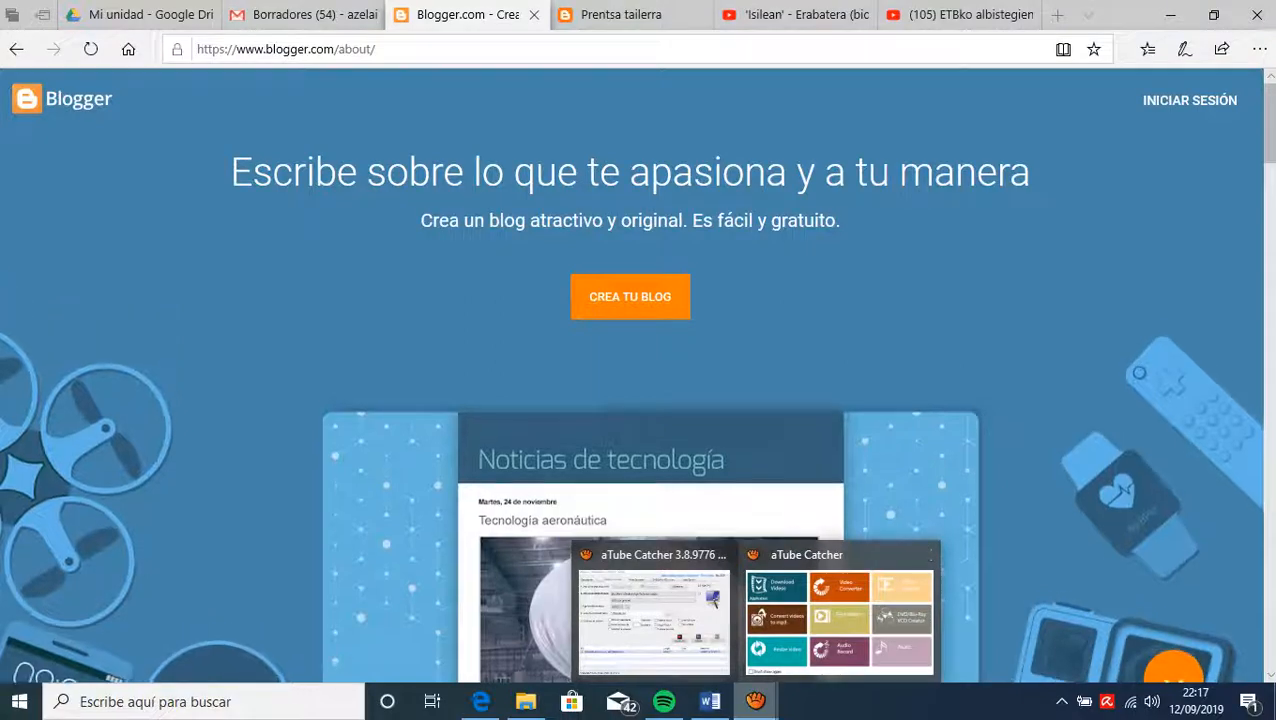